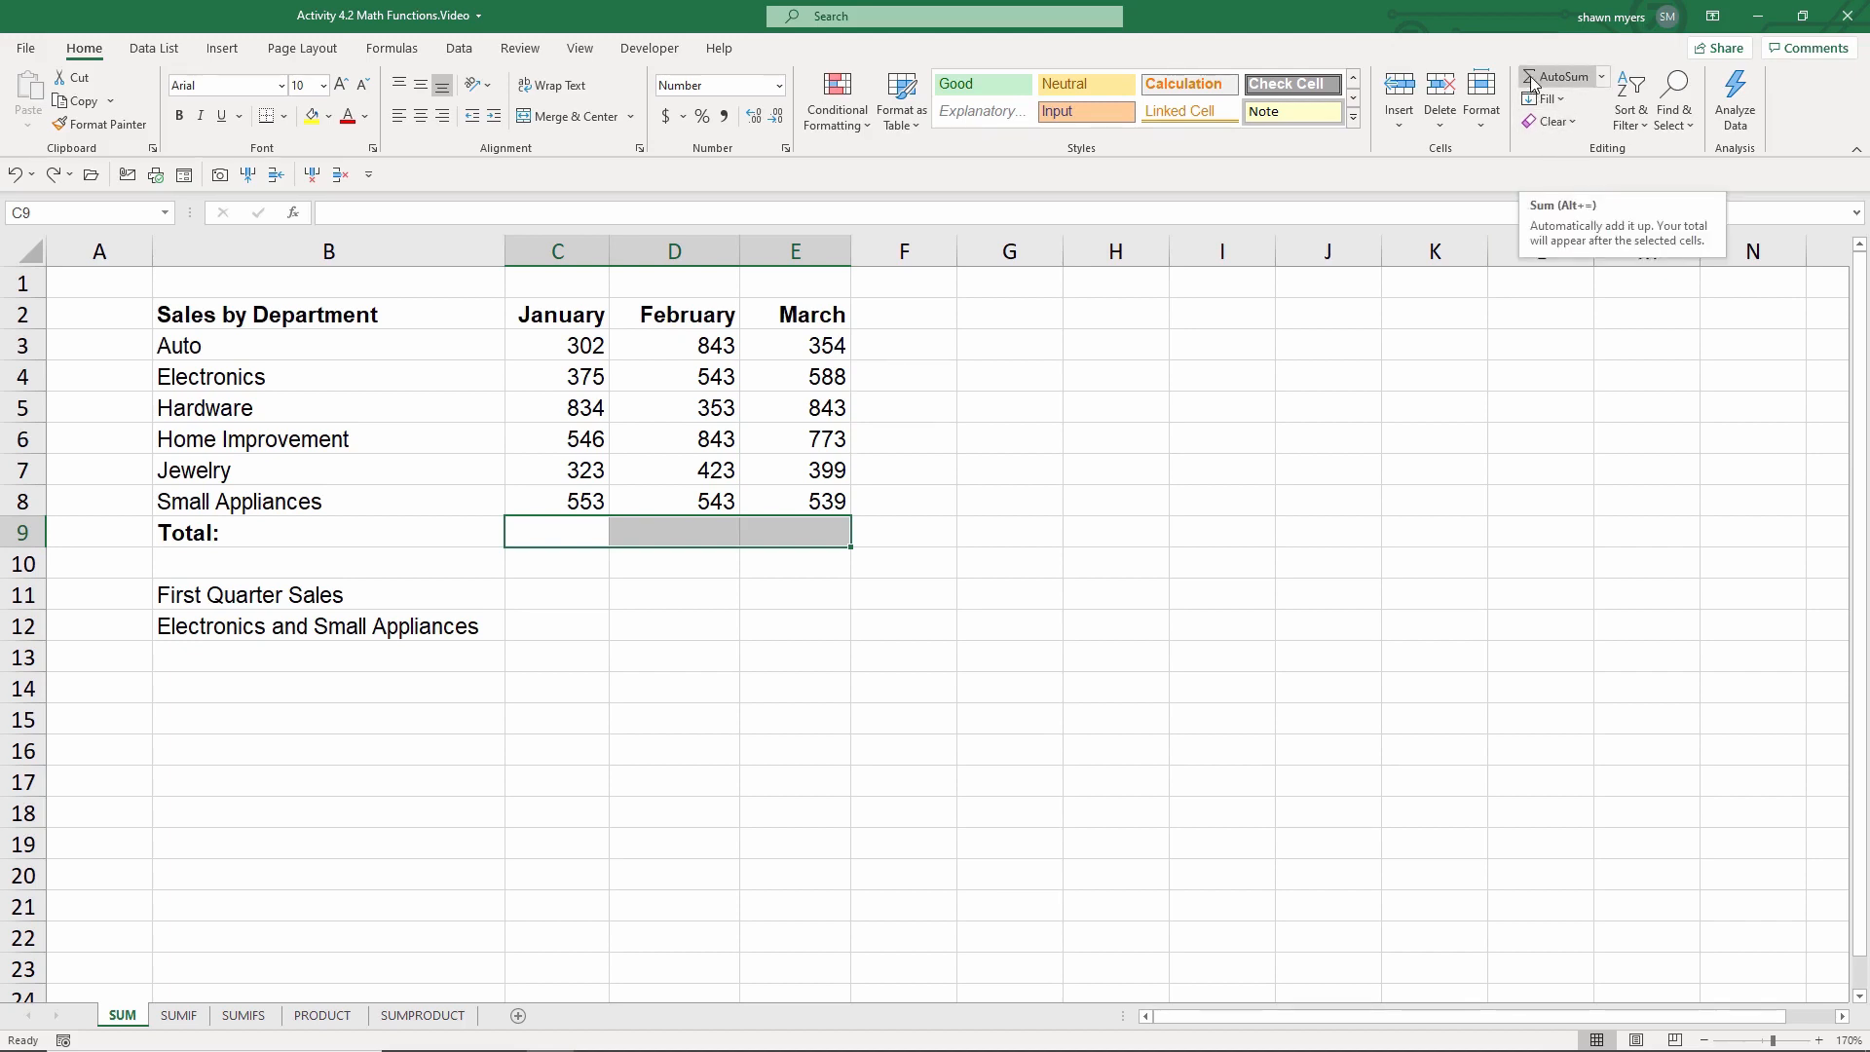
Step: Total the January, February and March columns in row 9 with AutoSum
click(1529, 76)
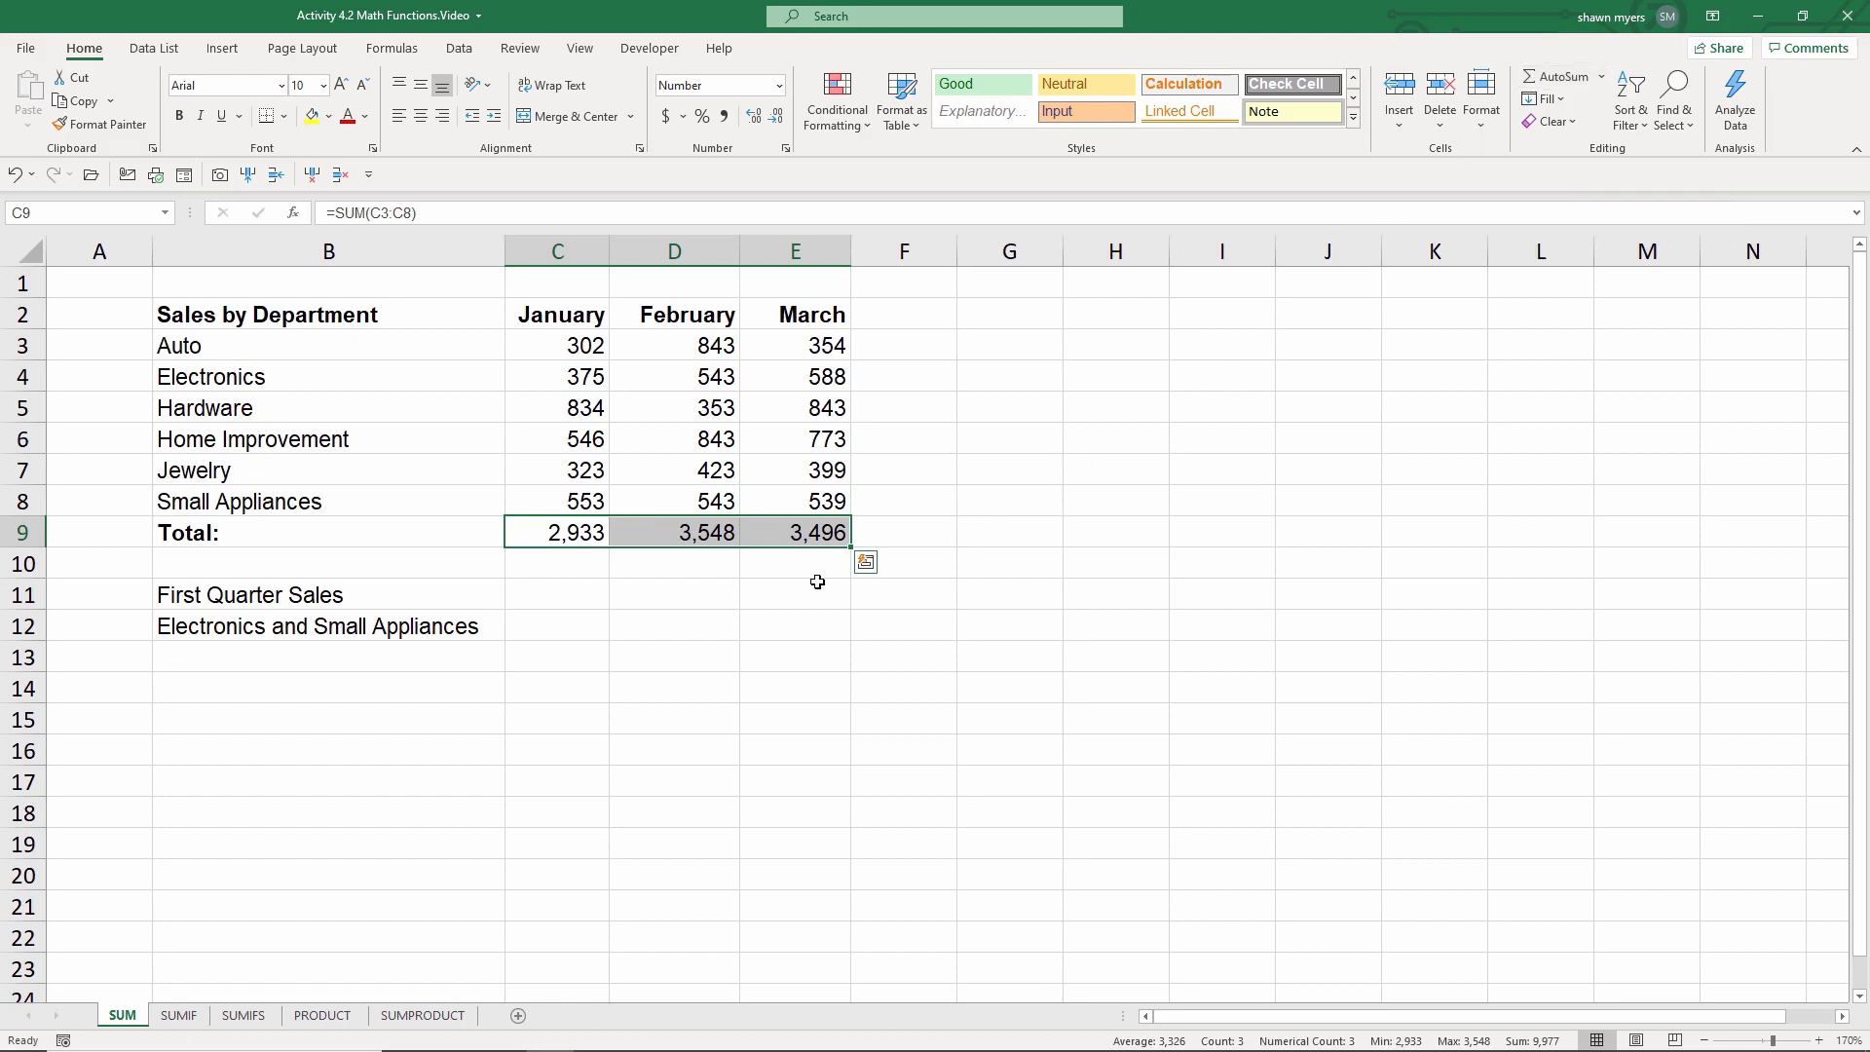
Step: In the First Quarter Sales cell, enter a SUM formula adding the row 9 totals C9:E9
click(560, 595)
text(=)
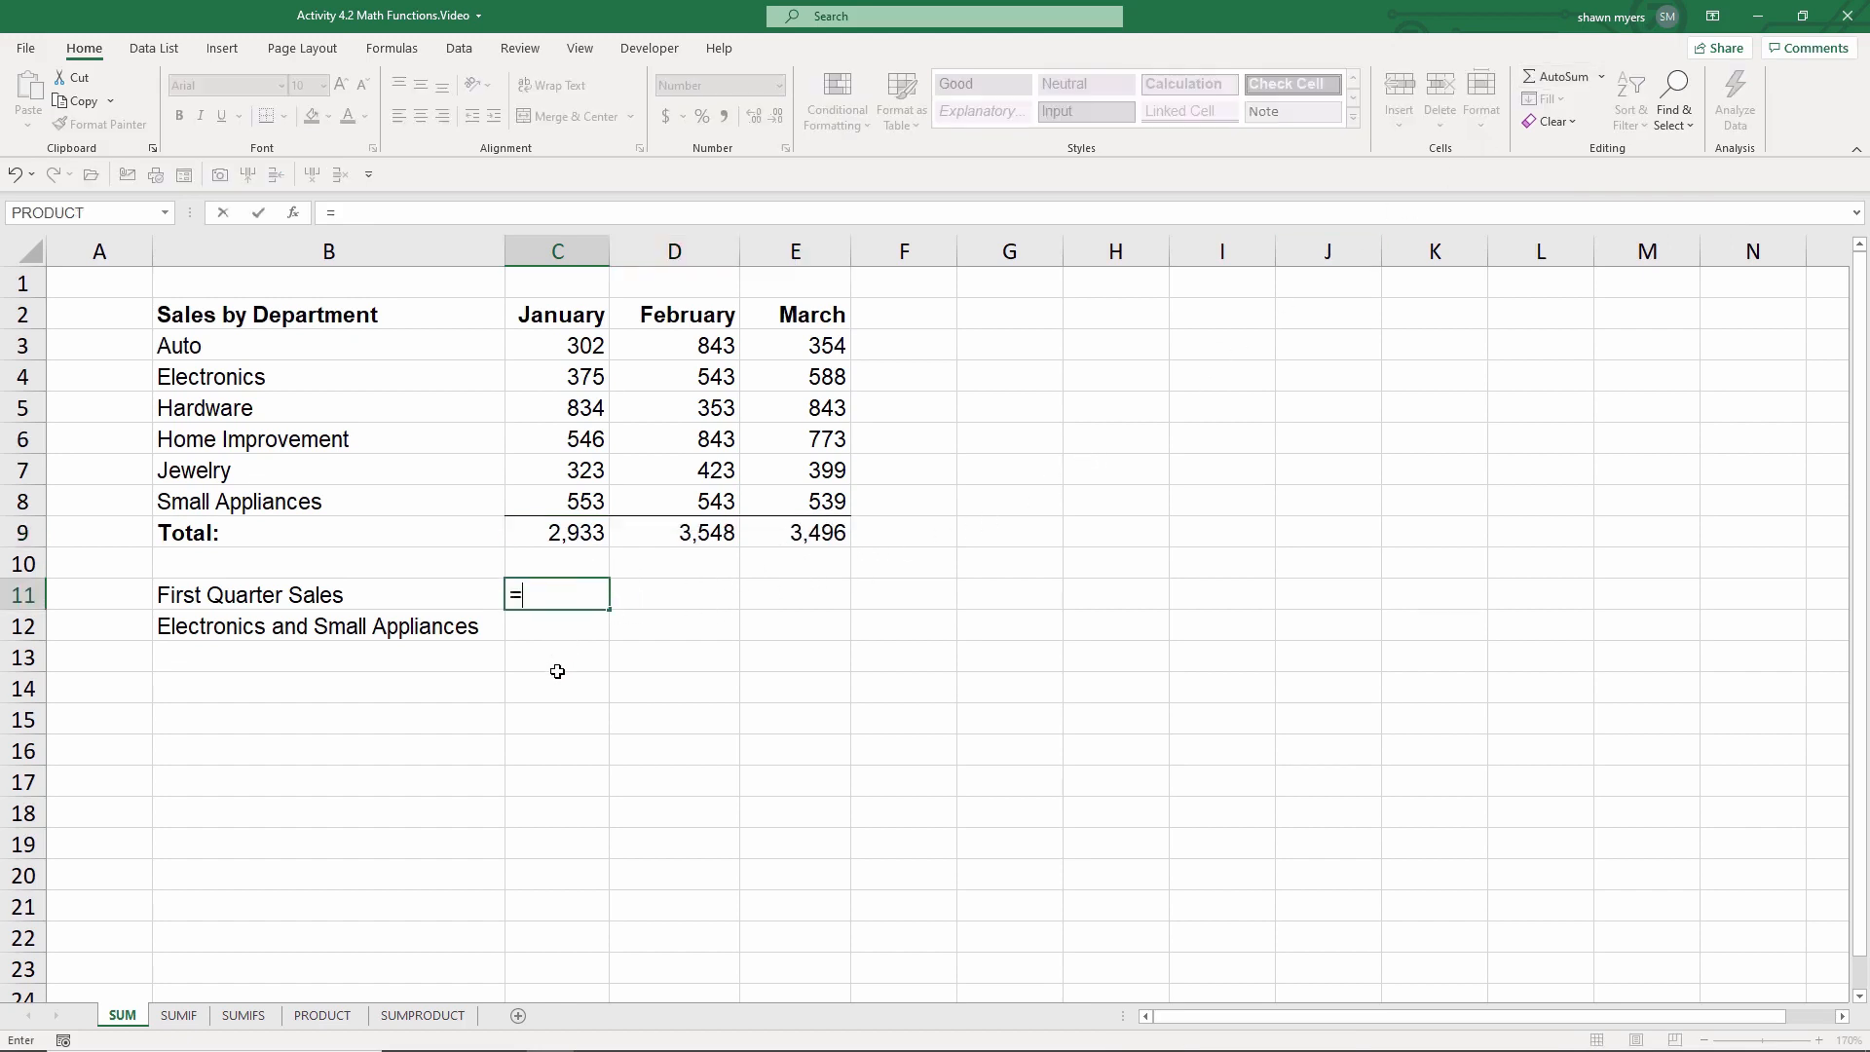
text(sum)
key(Tab)
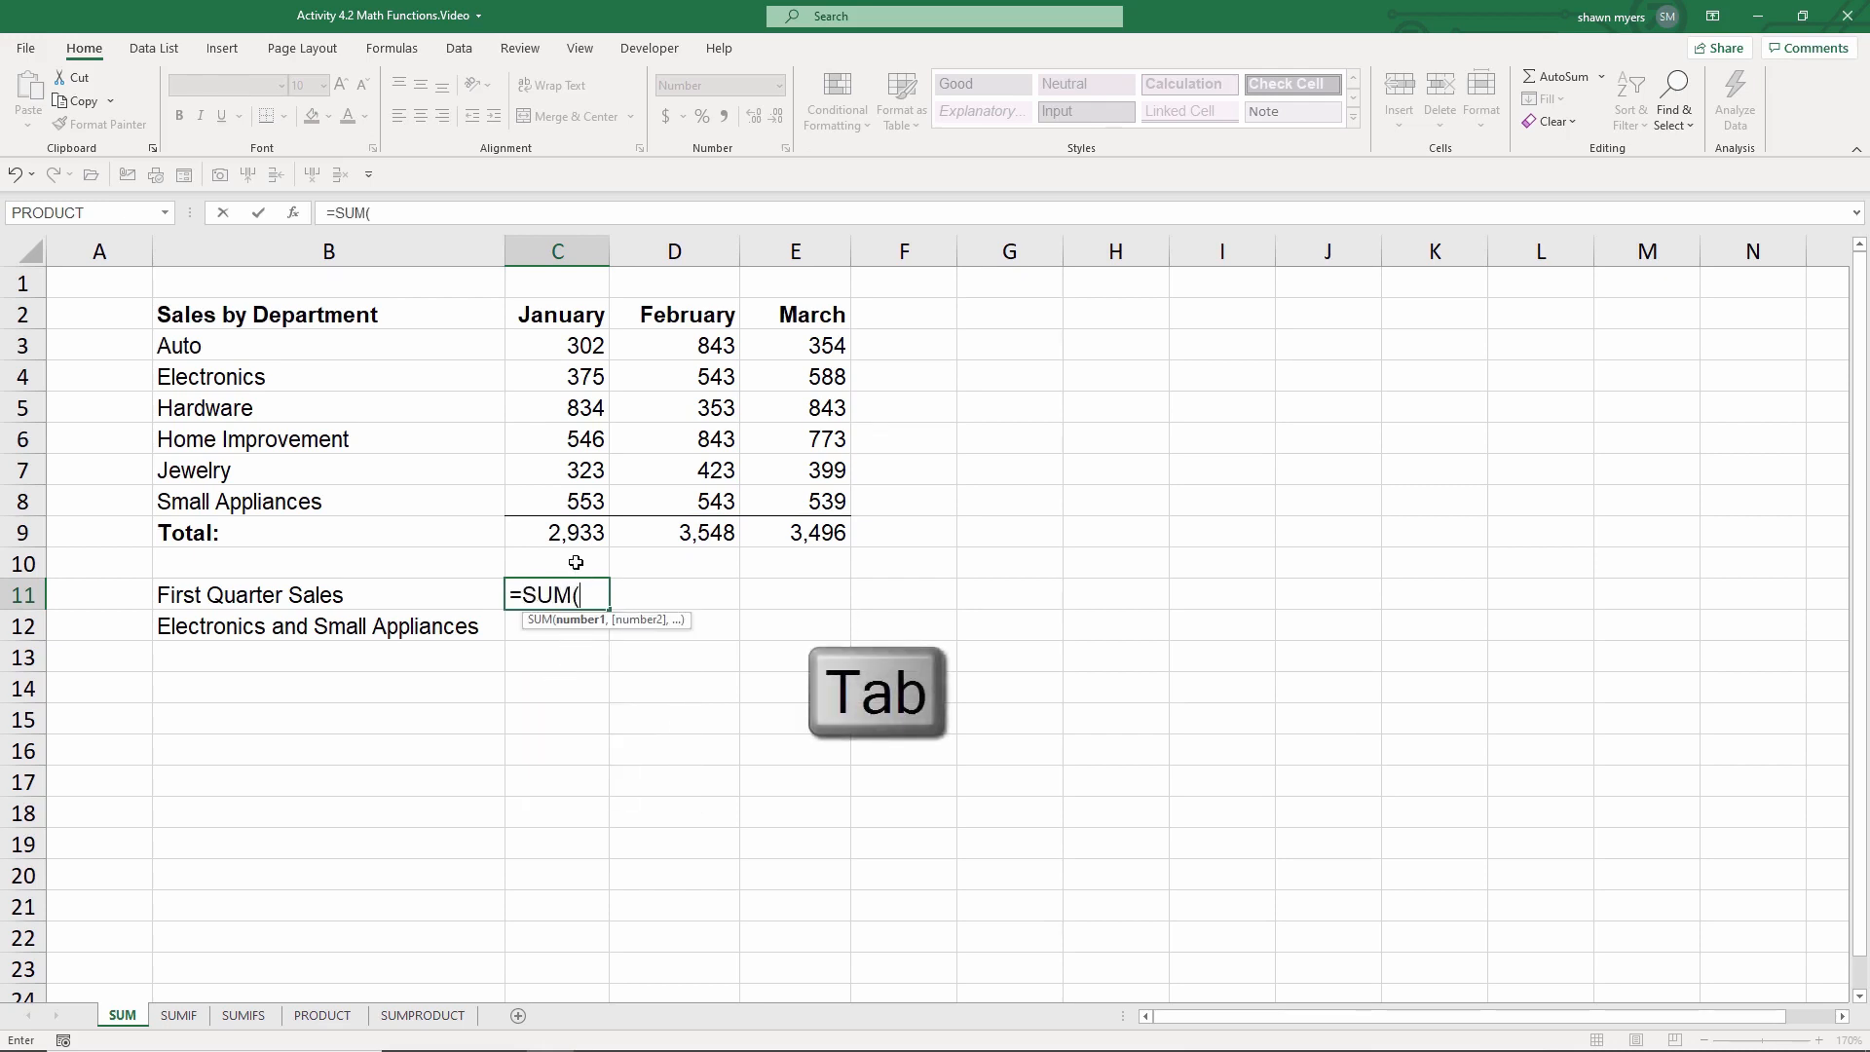
drag(551, 536, 818, 539)
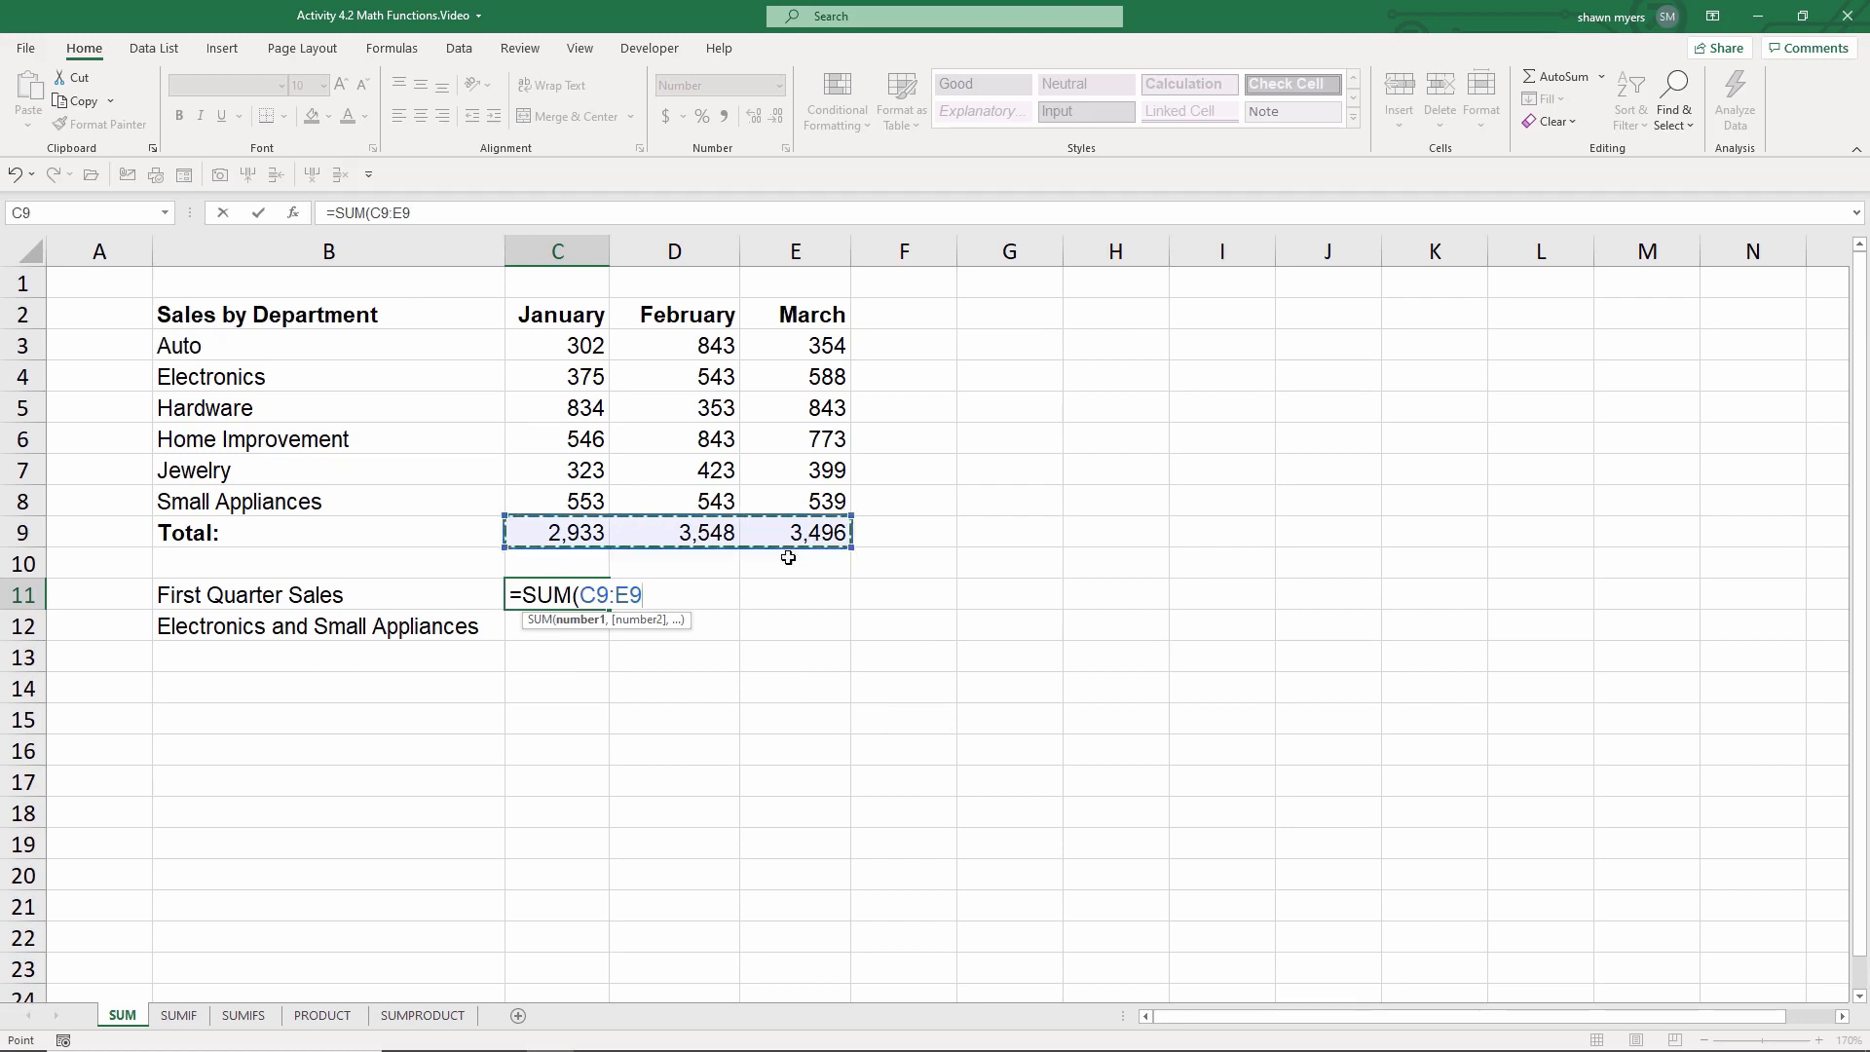
key(Return)
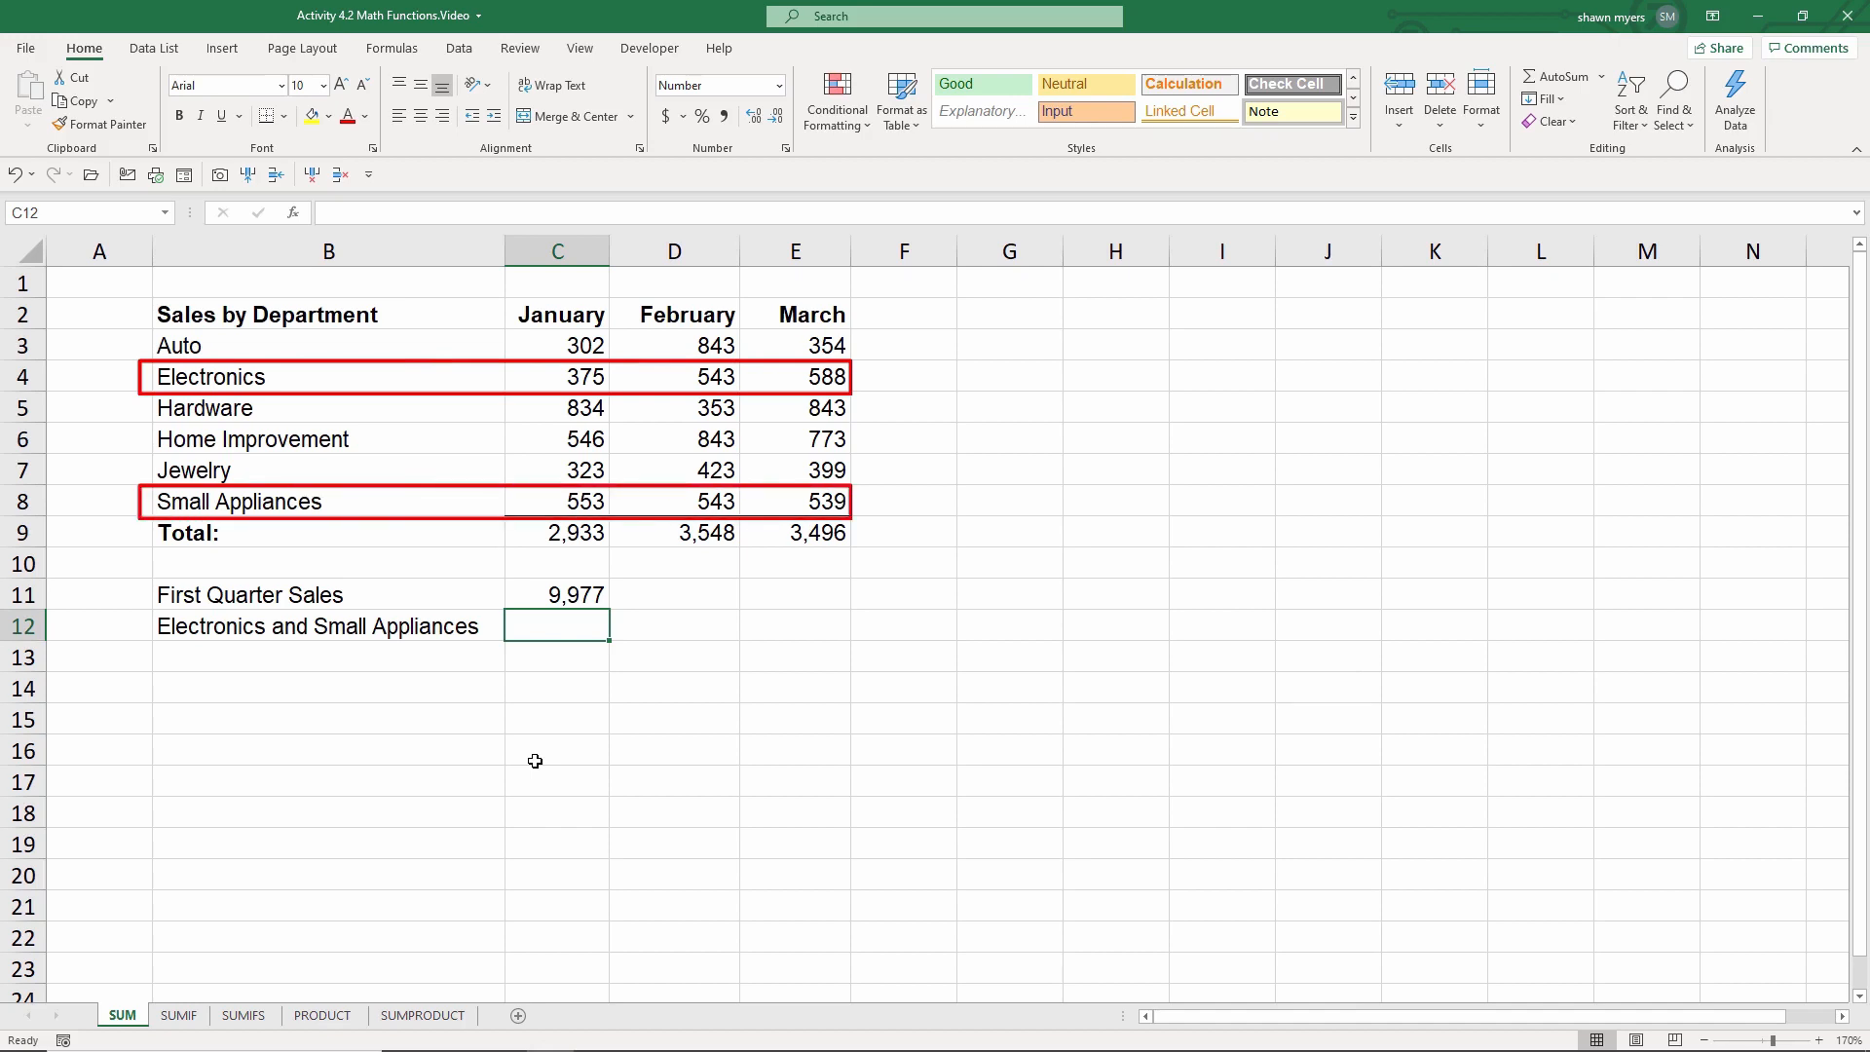
Step: In the Electronics and Small Appliances cell, enter =SUM(C4:E4,C8:E8) to add both departments' rows
text(=sum)
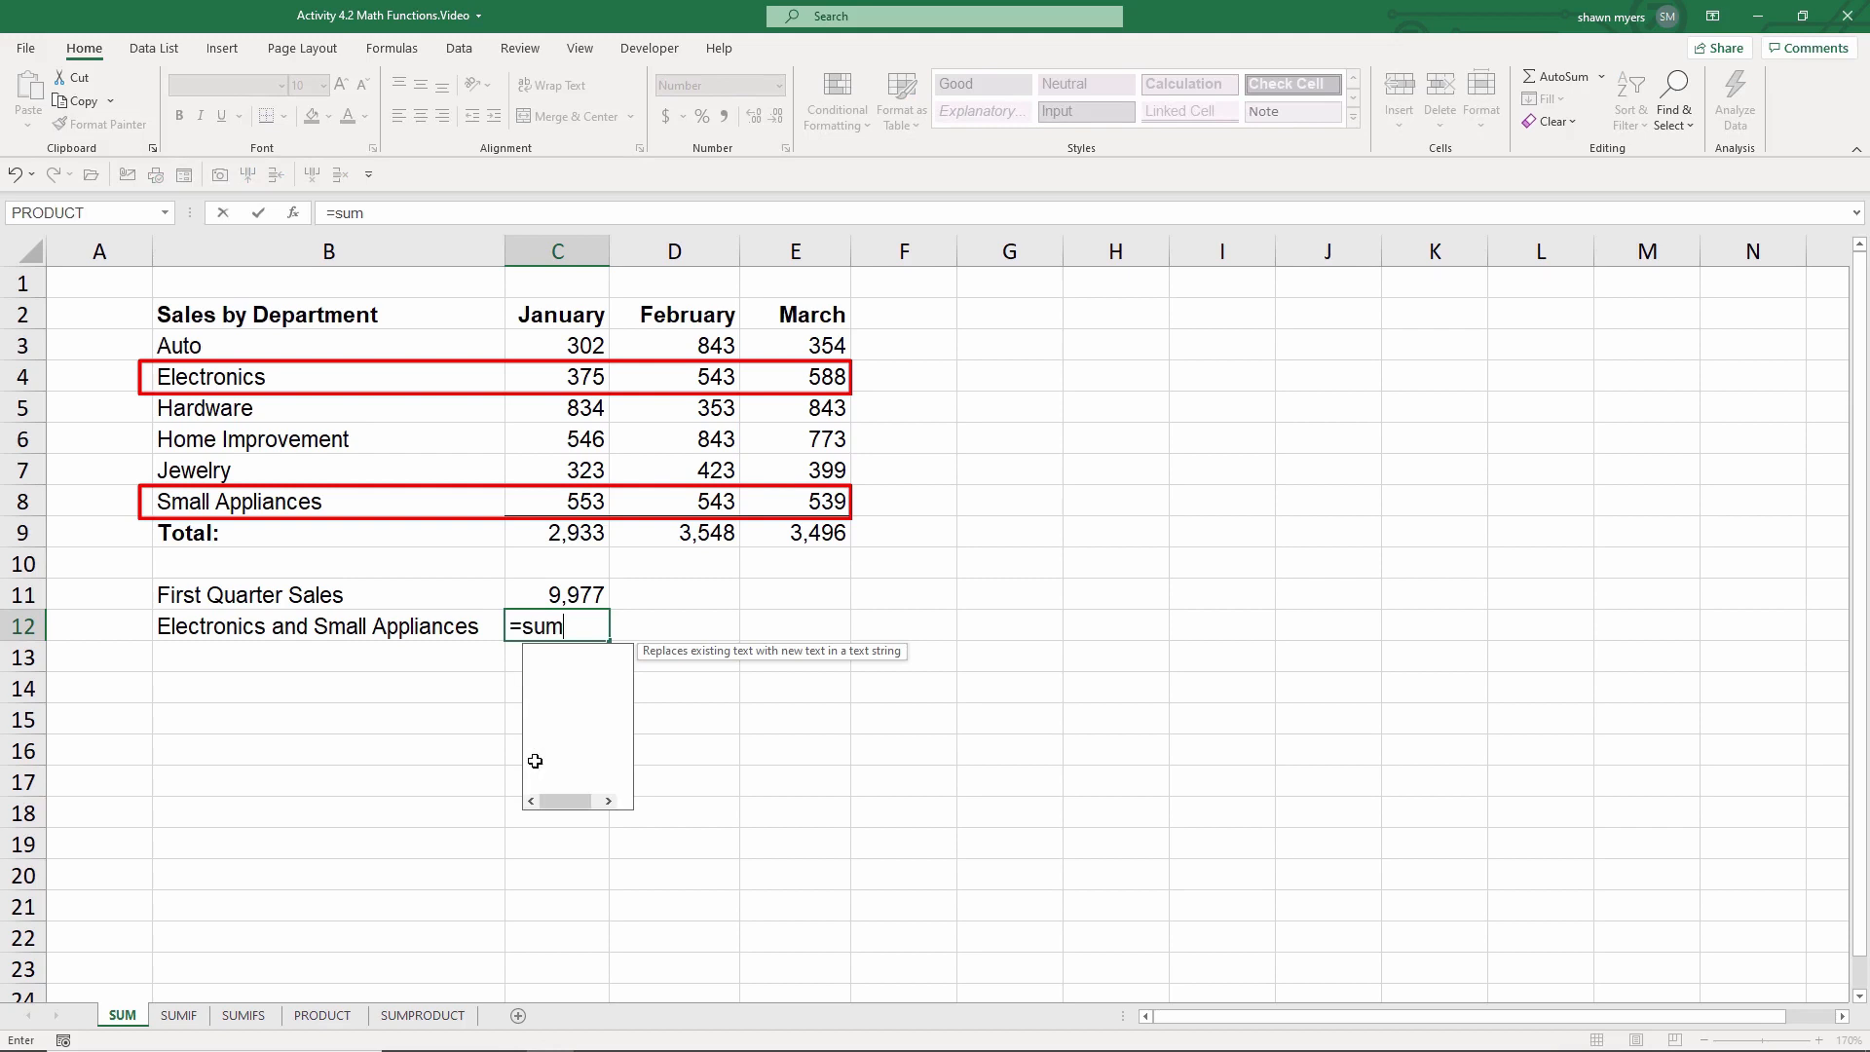
key(Tab)
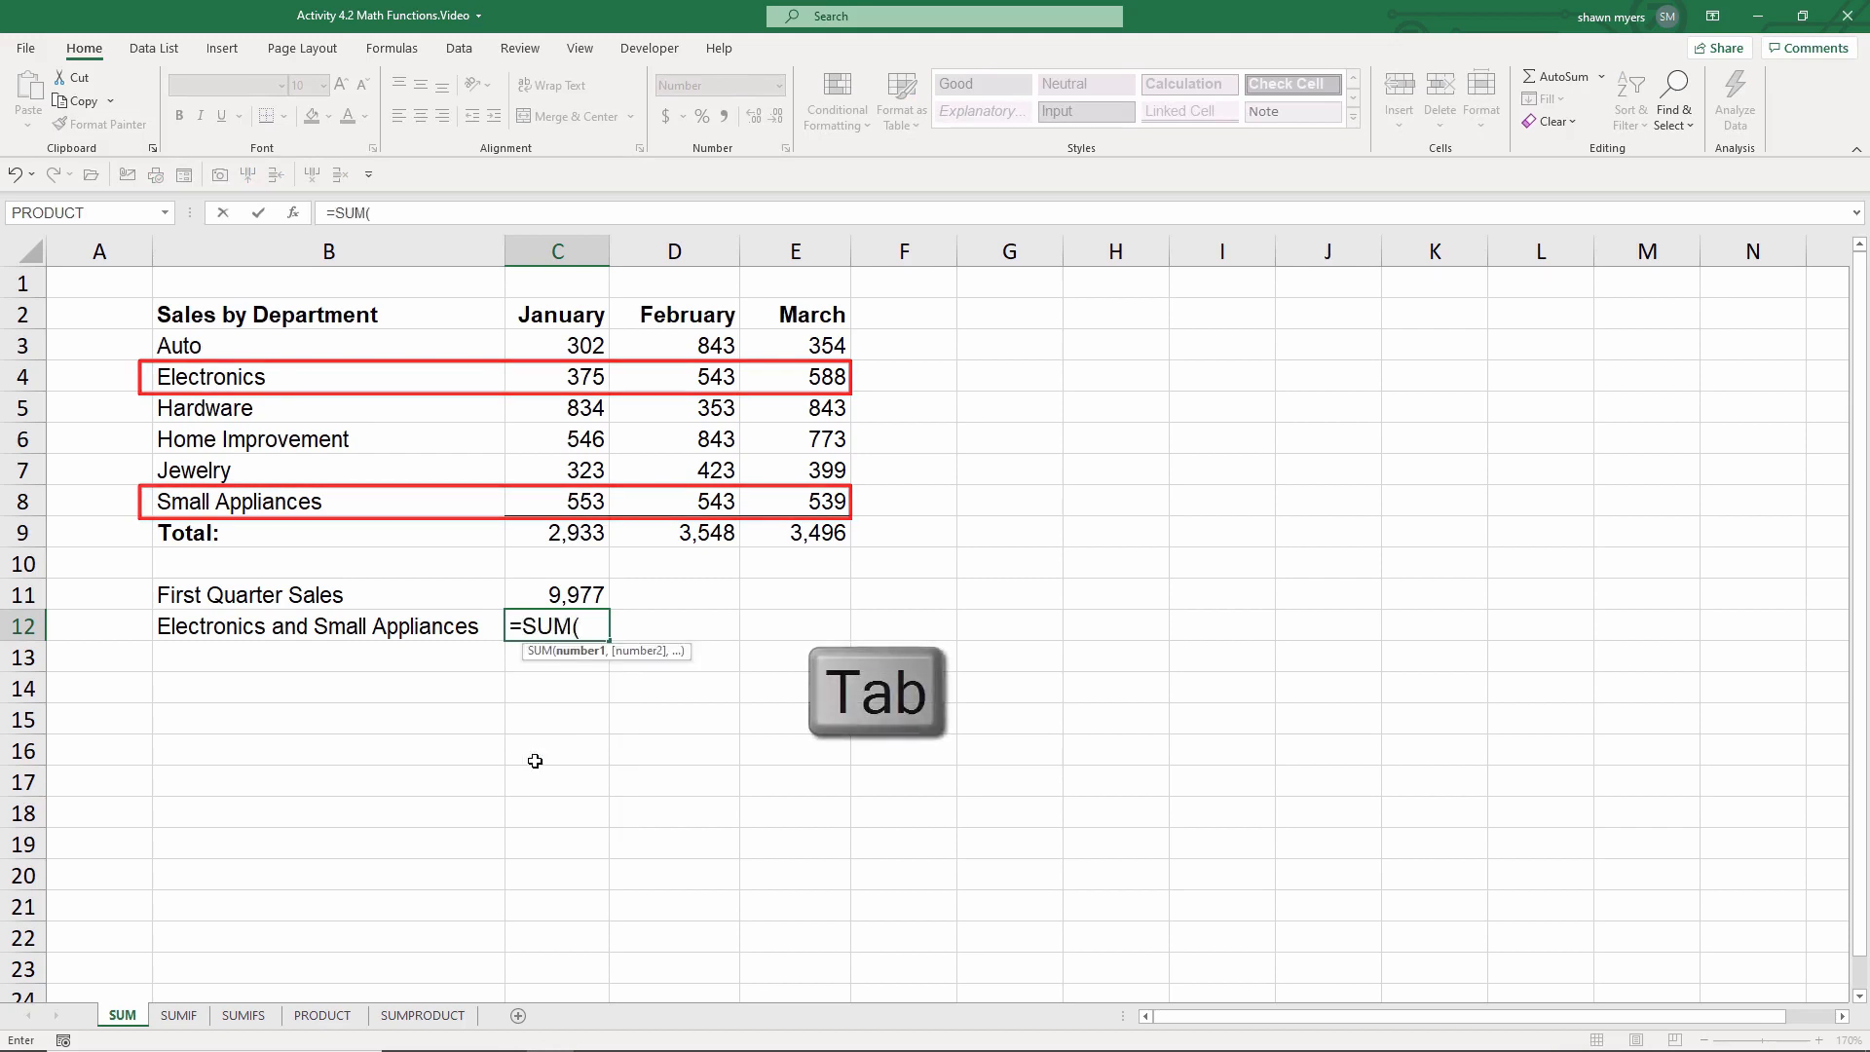
drag(559, 386, 814, 378)
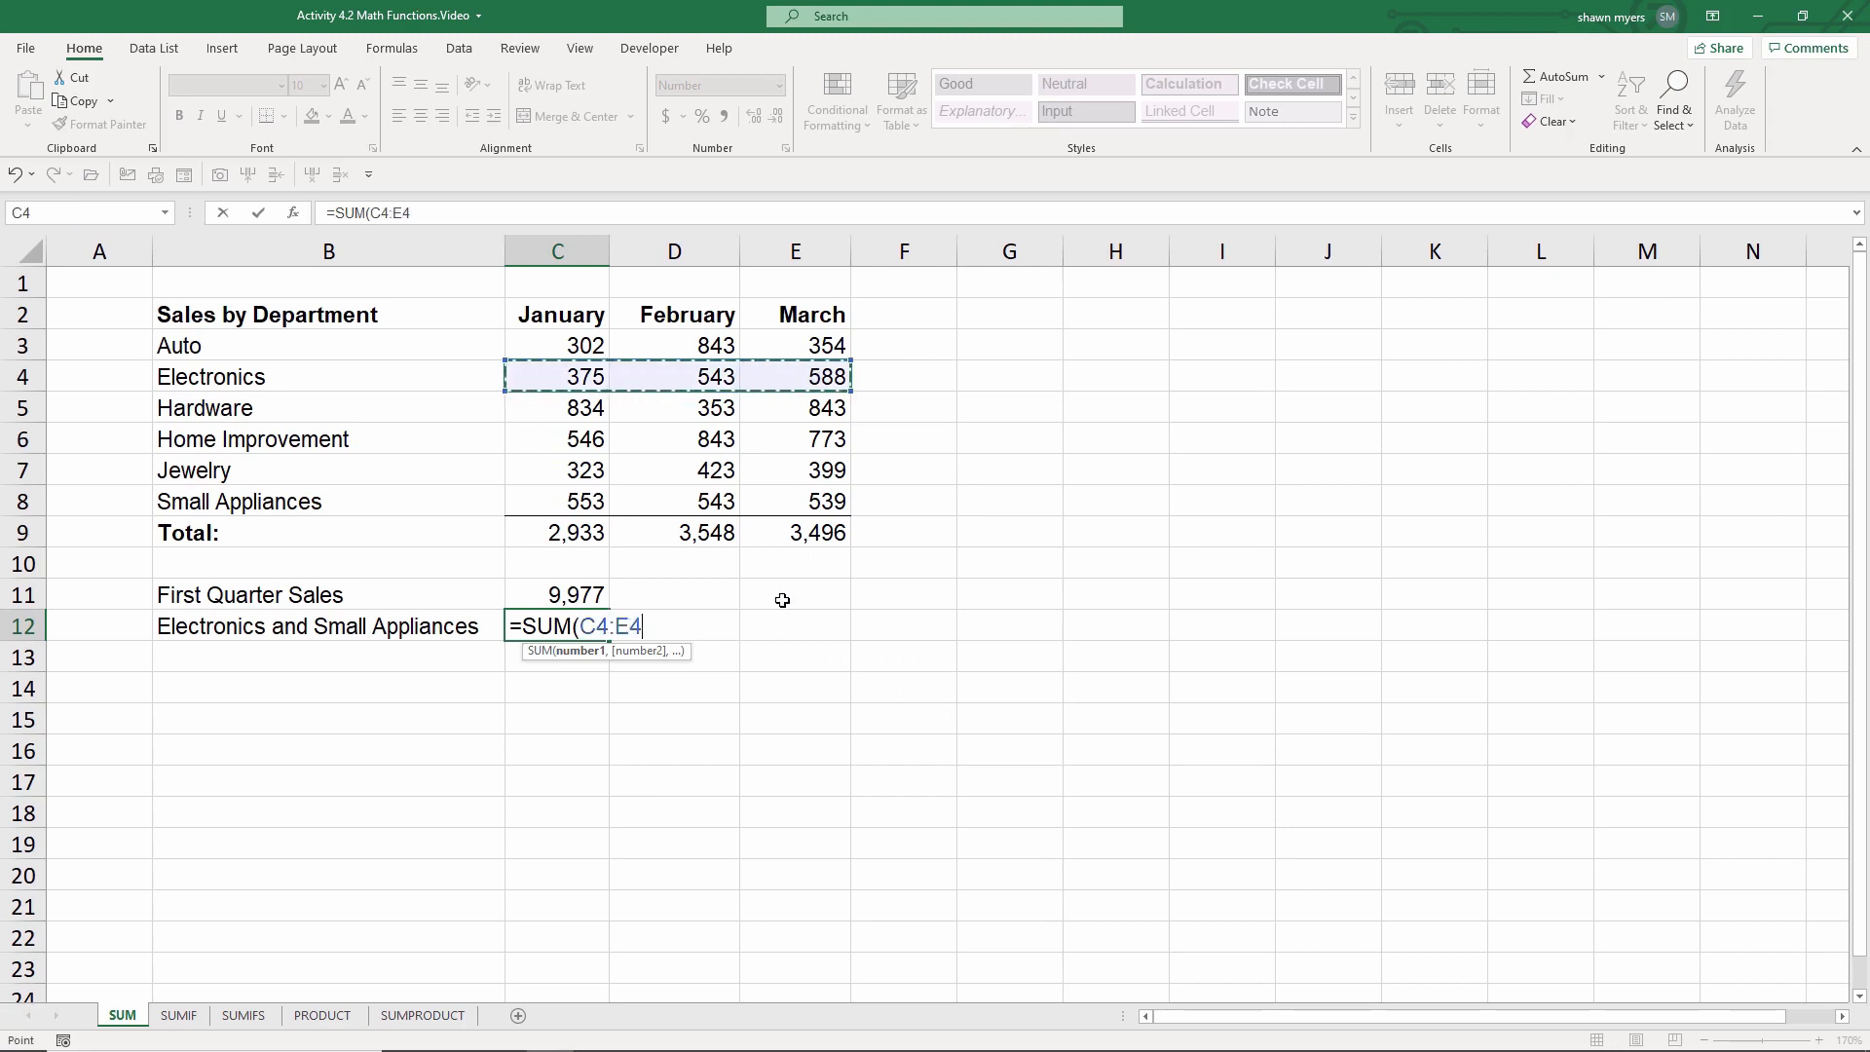
text(,)
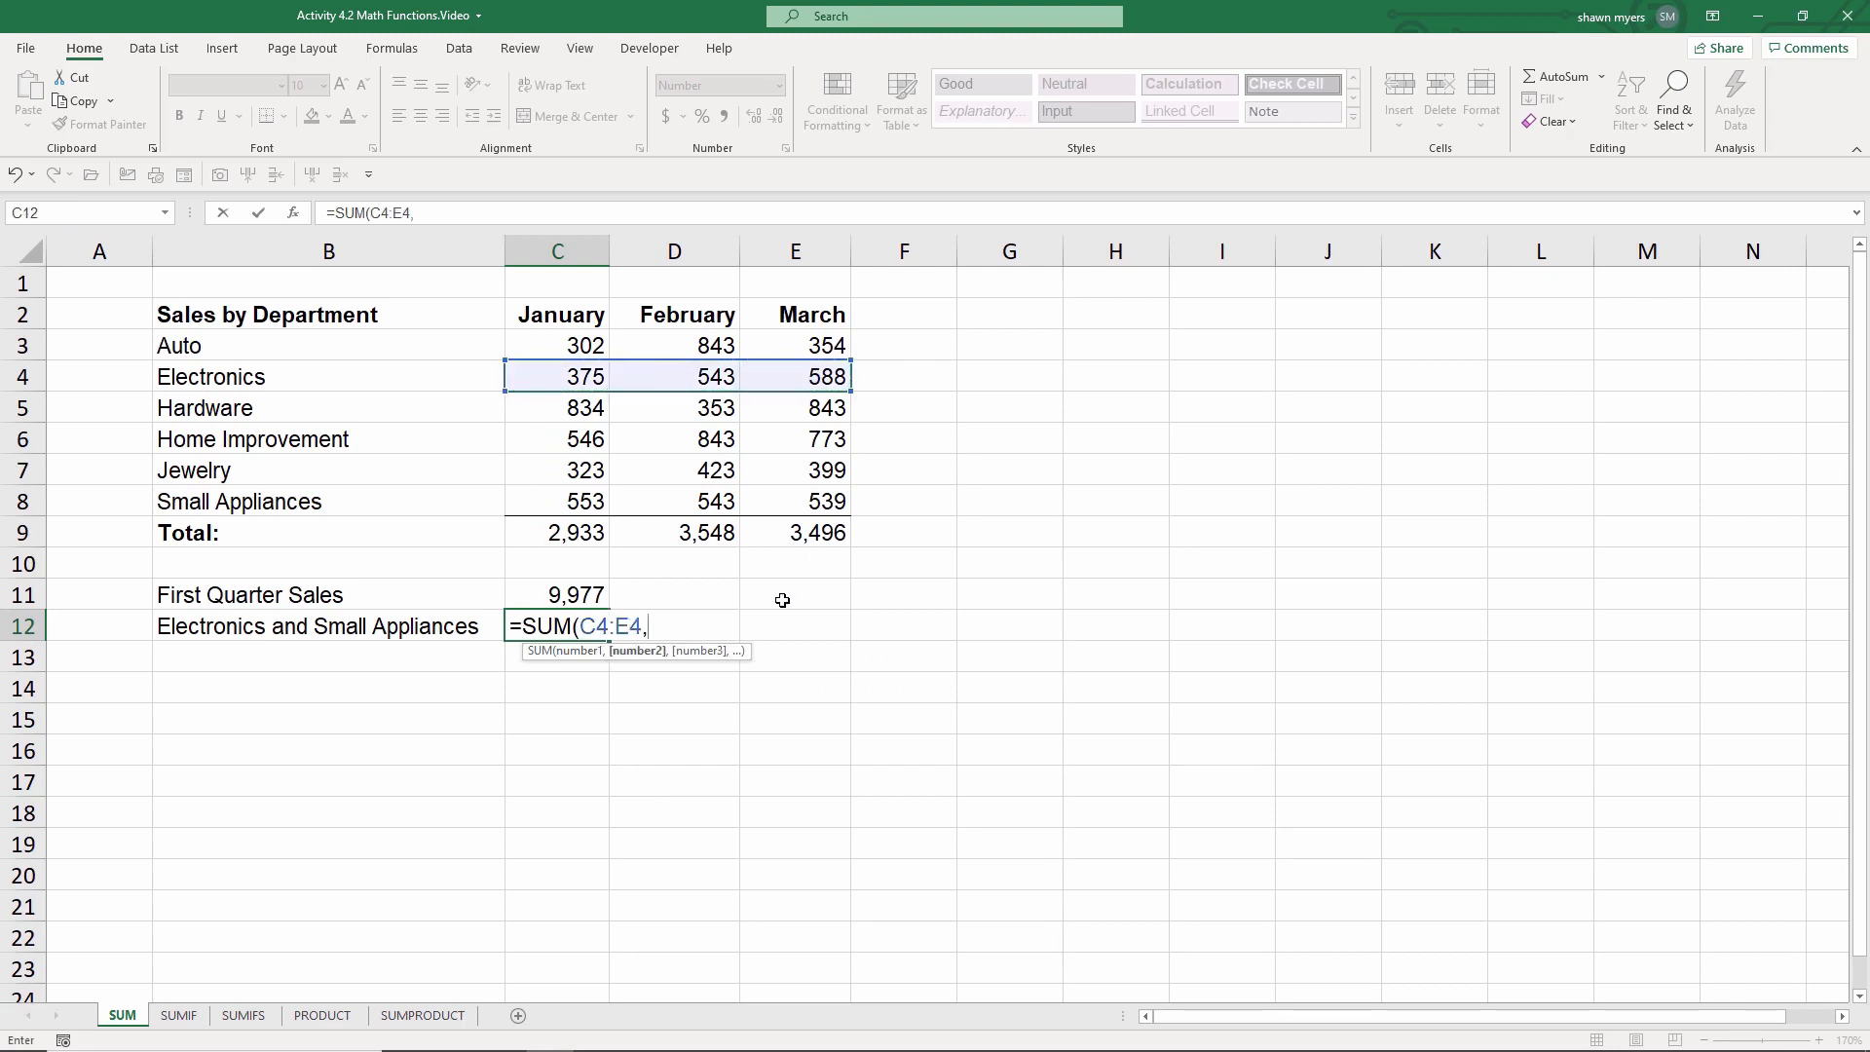
click(569, 503)
drag(636, 500, 797, 503)
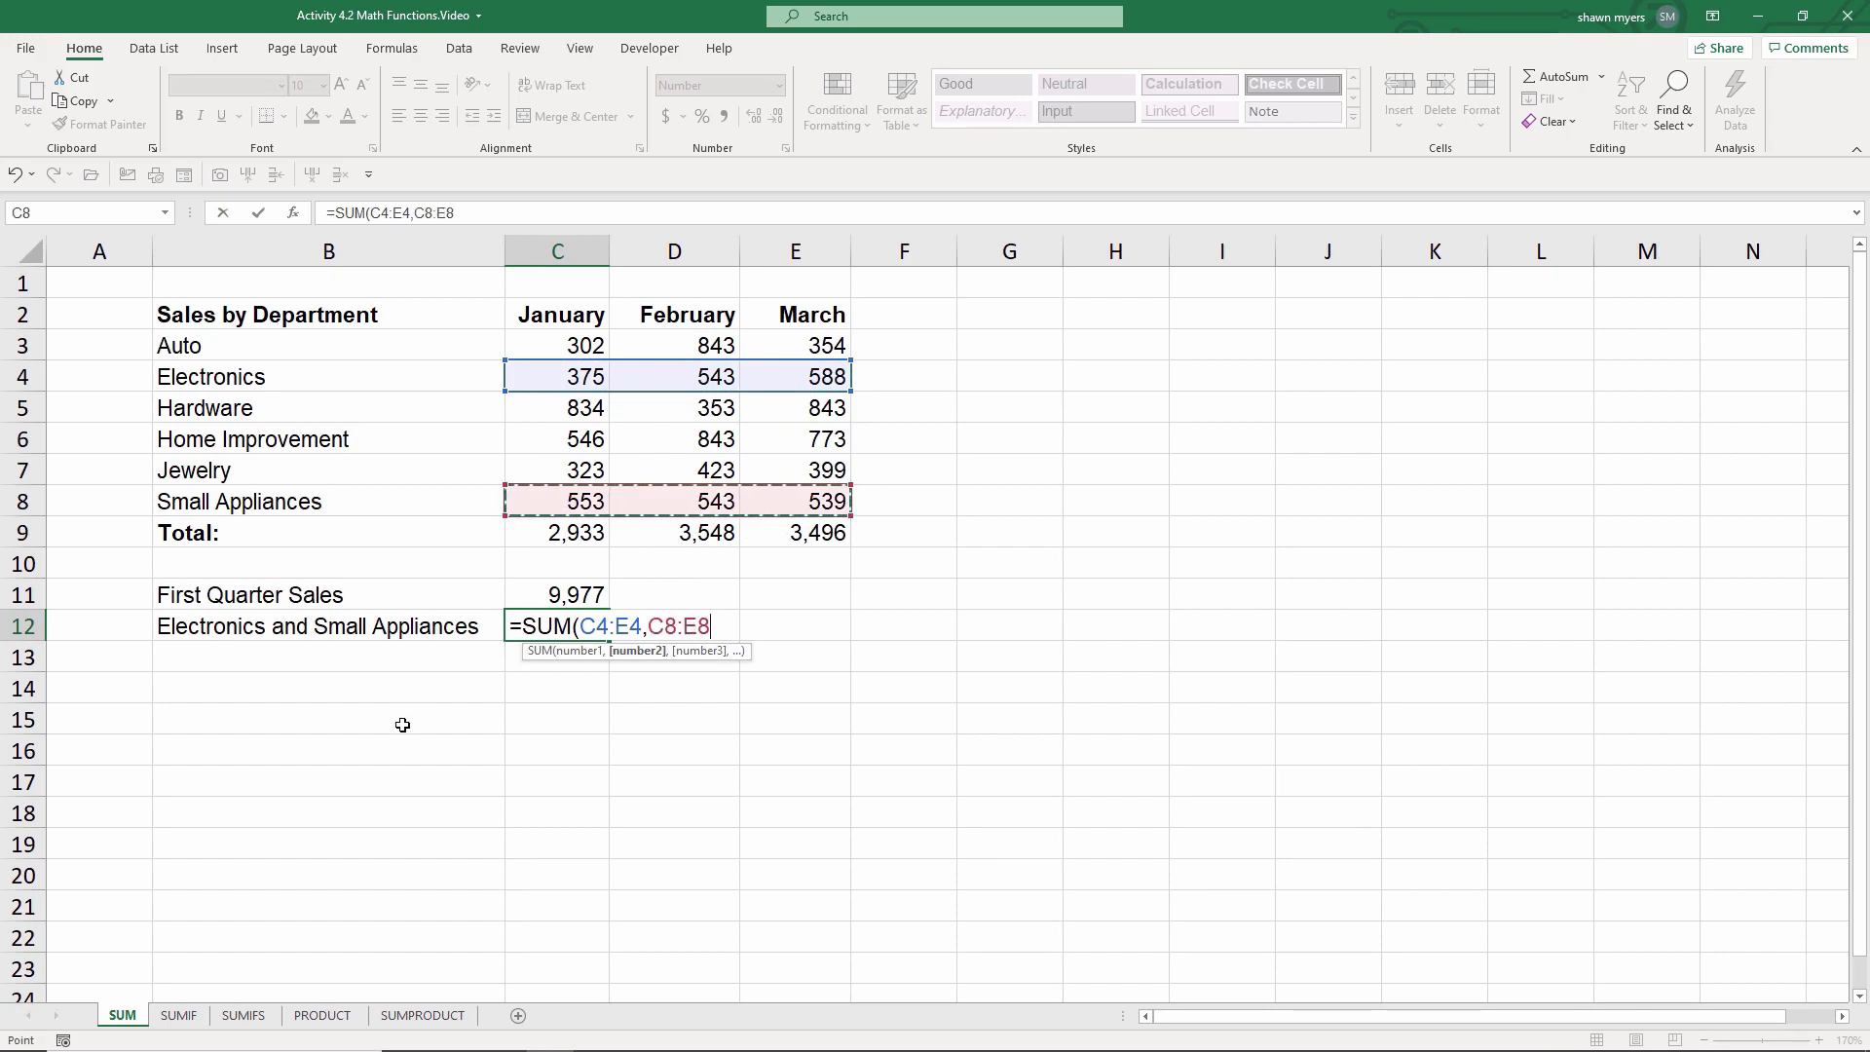
key(Return)
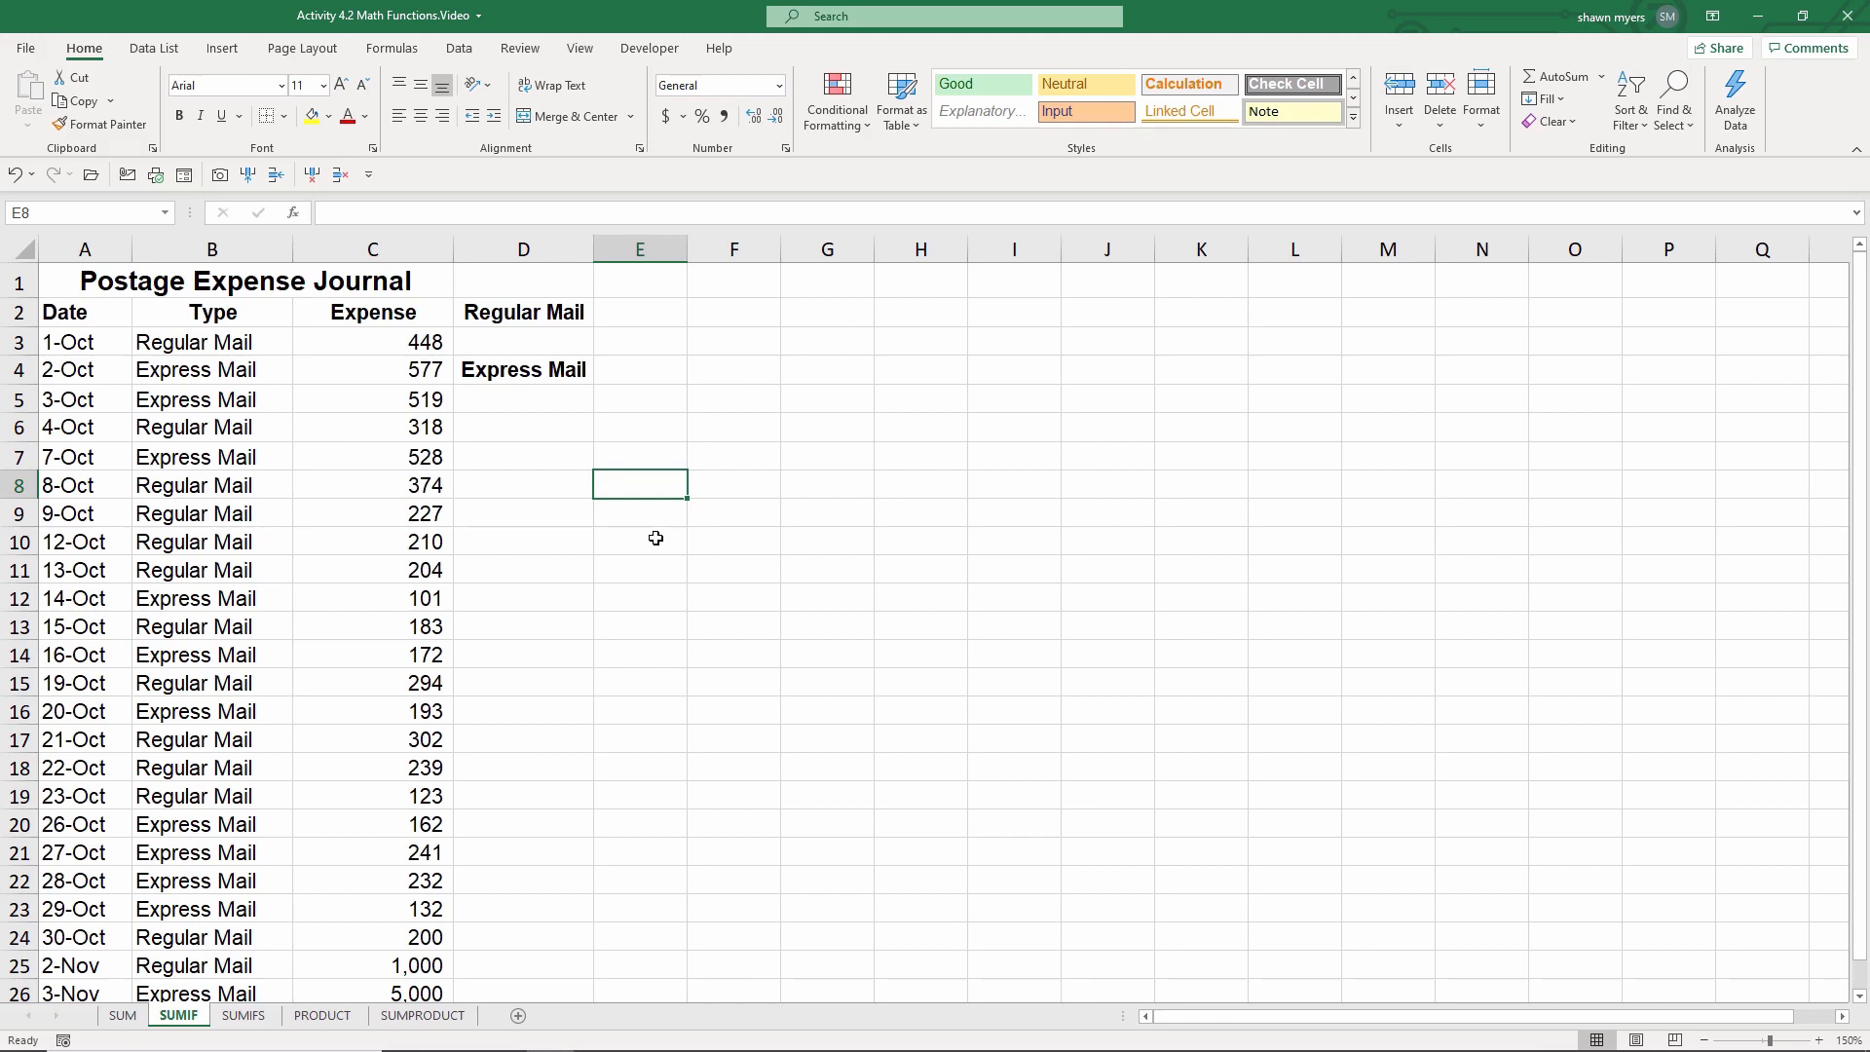
Step: Start a SUMIF function in E2 next to Regular Mail and open its Function Arguments dialog
click(640, 310)
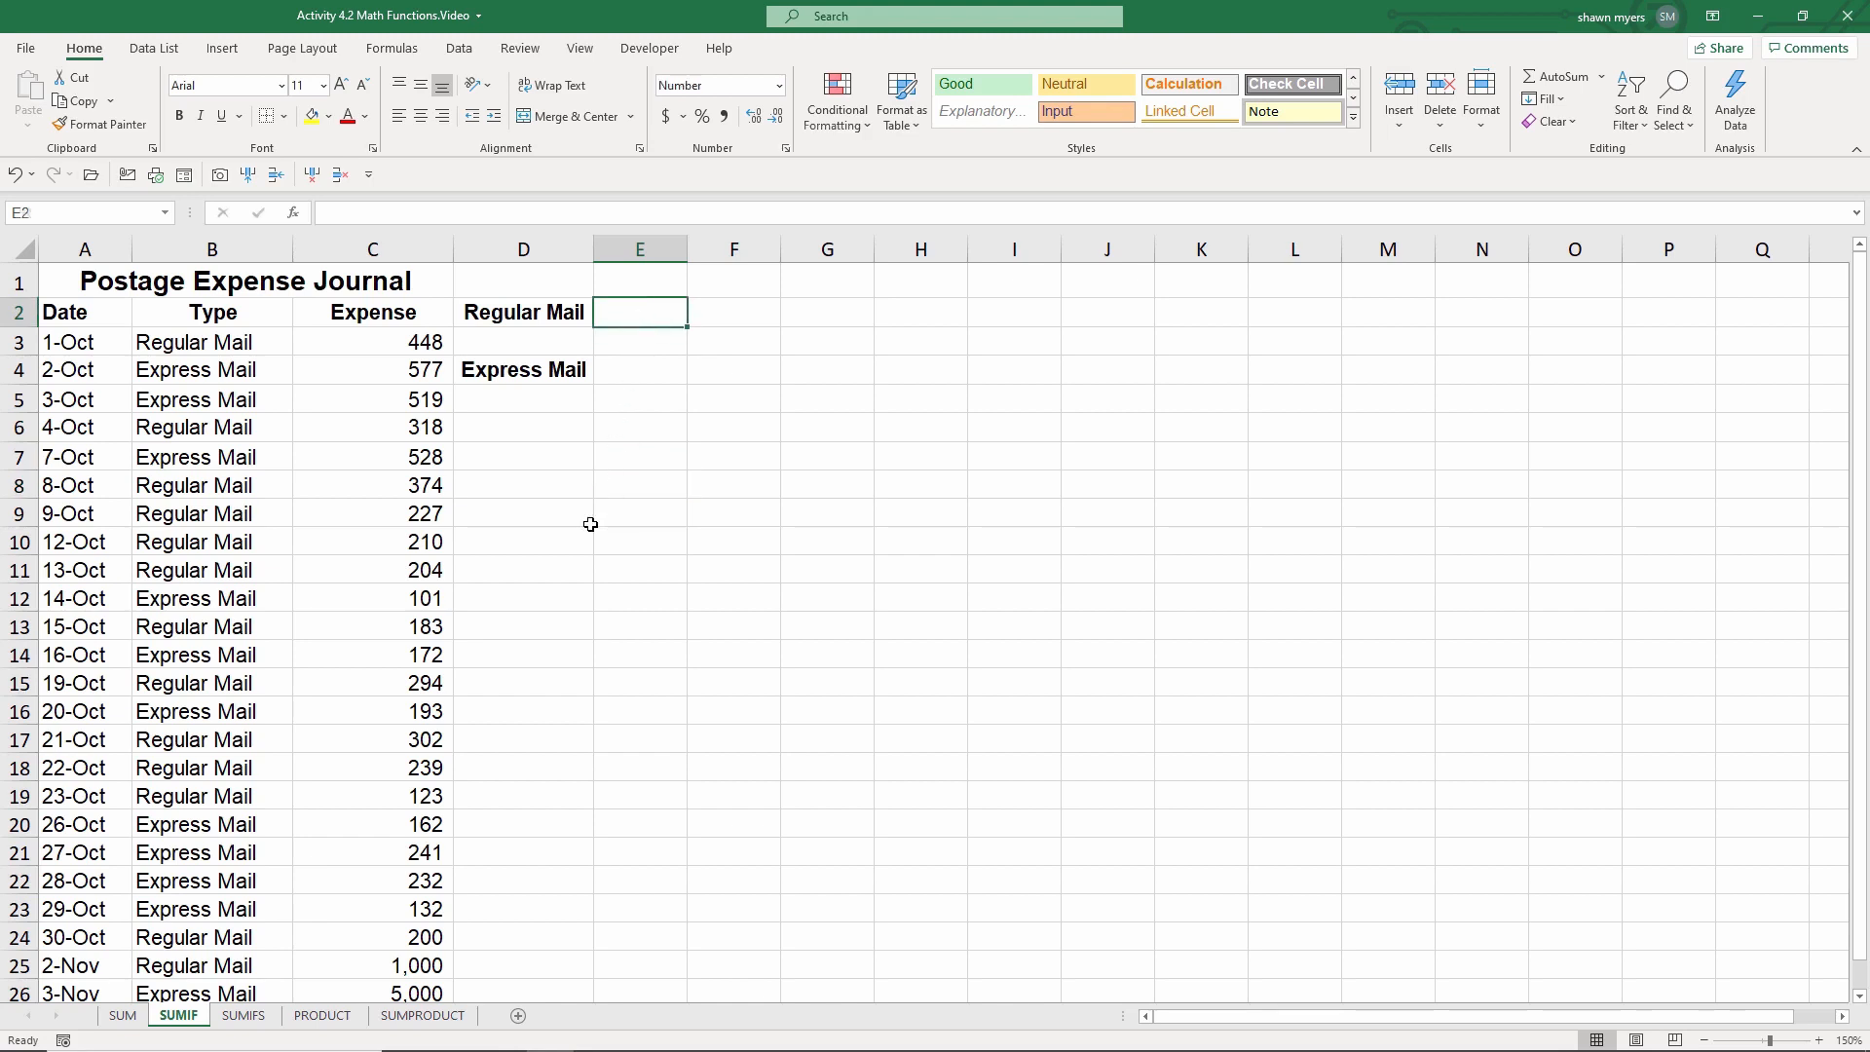
text(=sumif)
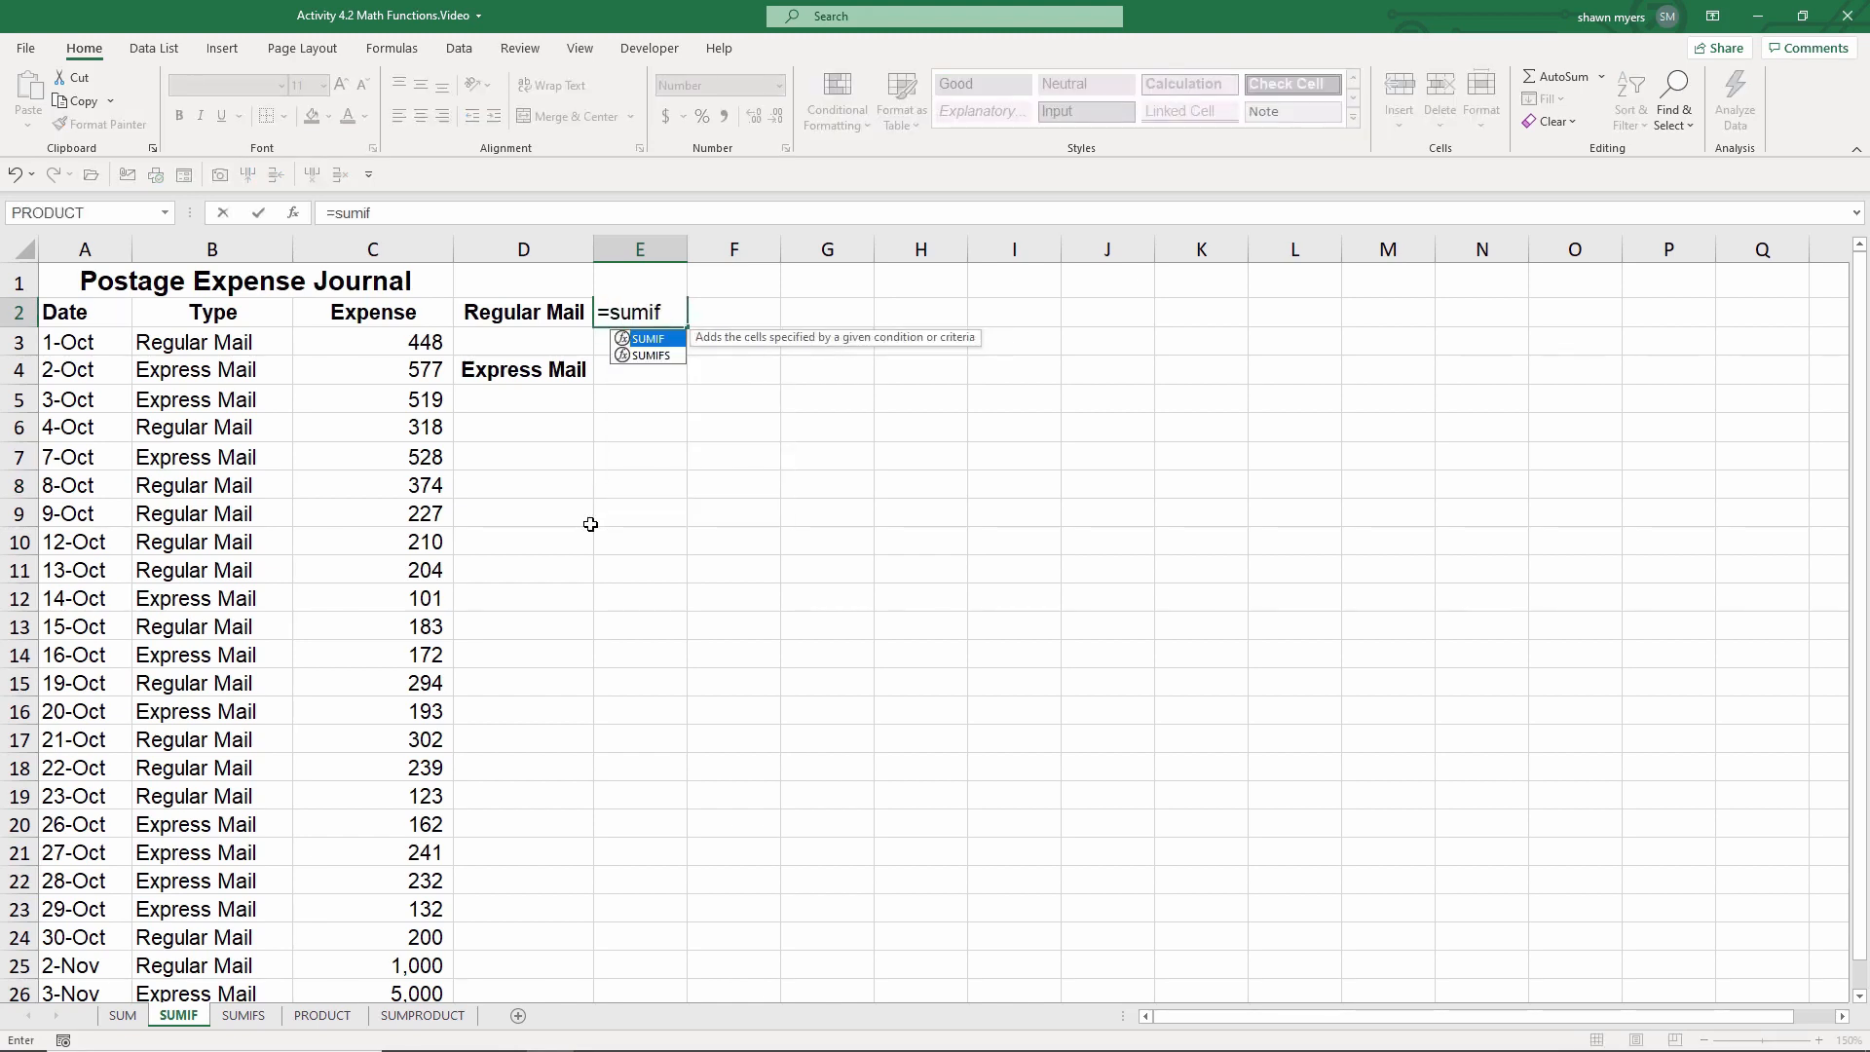
key(Tab)
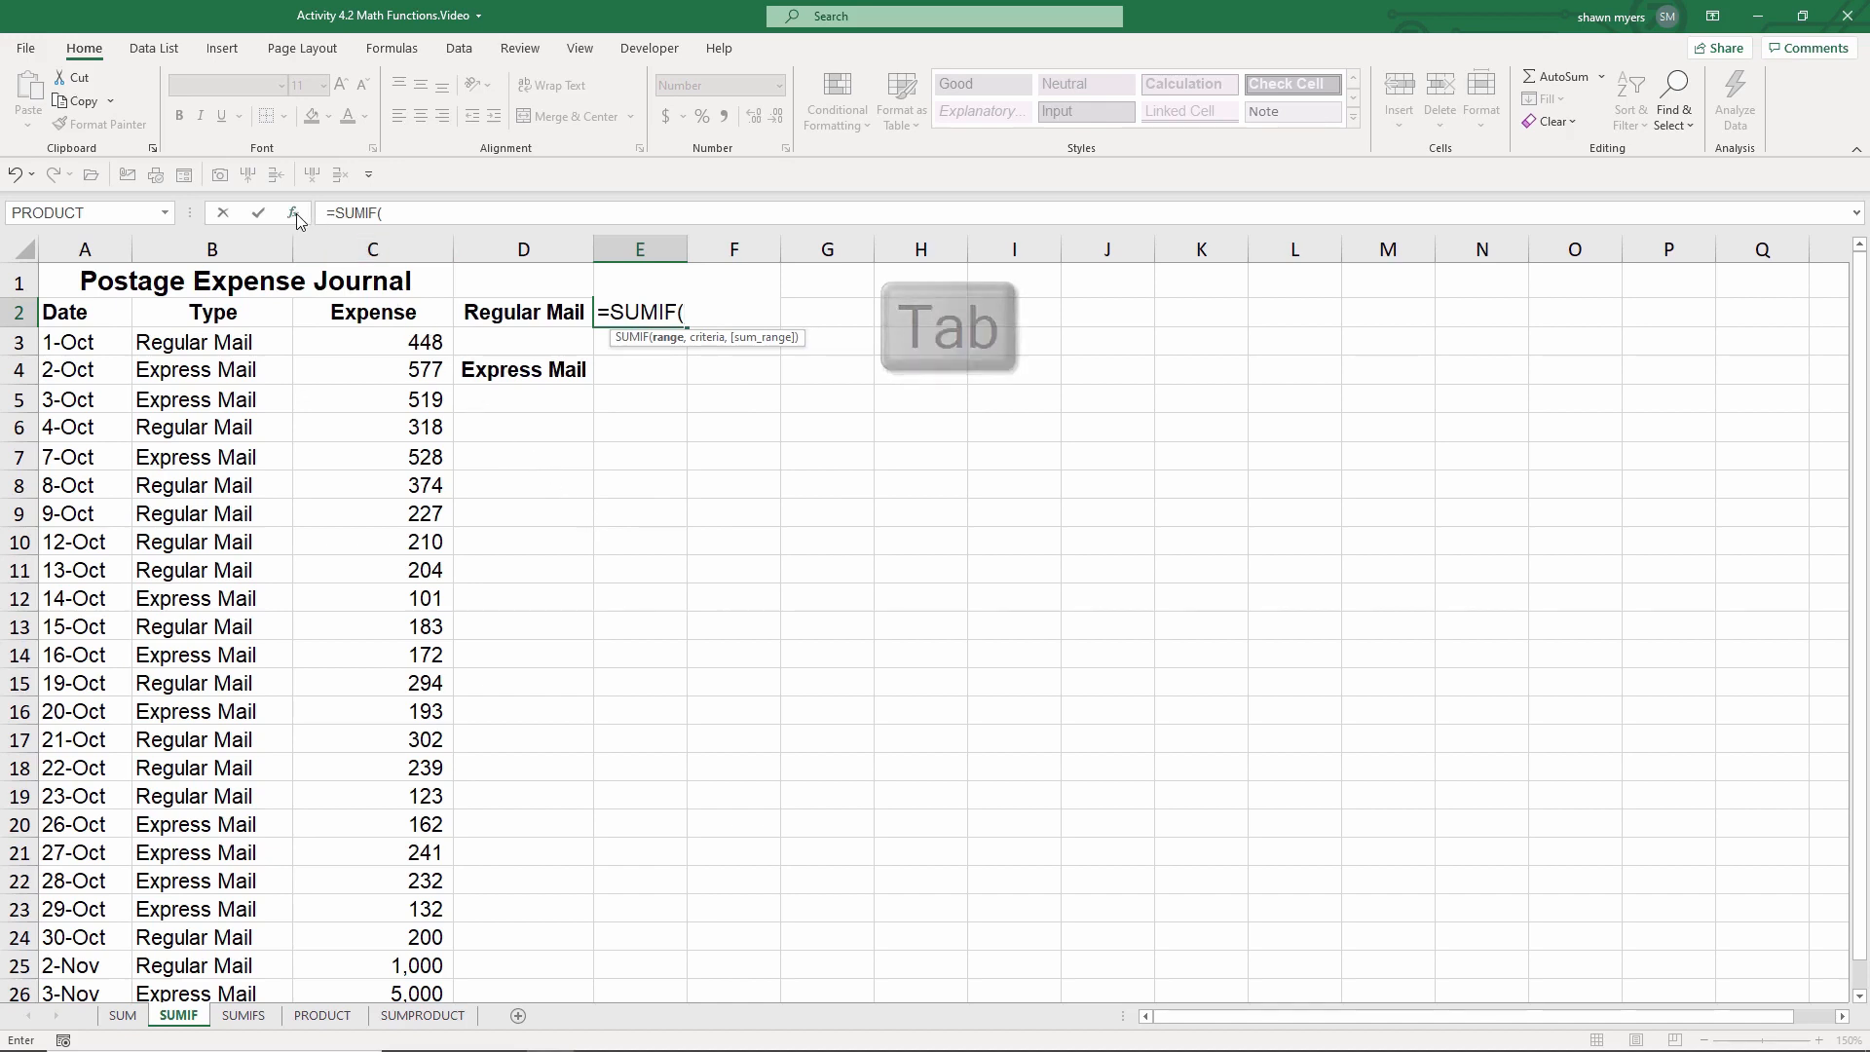
key(ctrl+a)
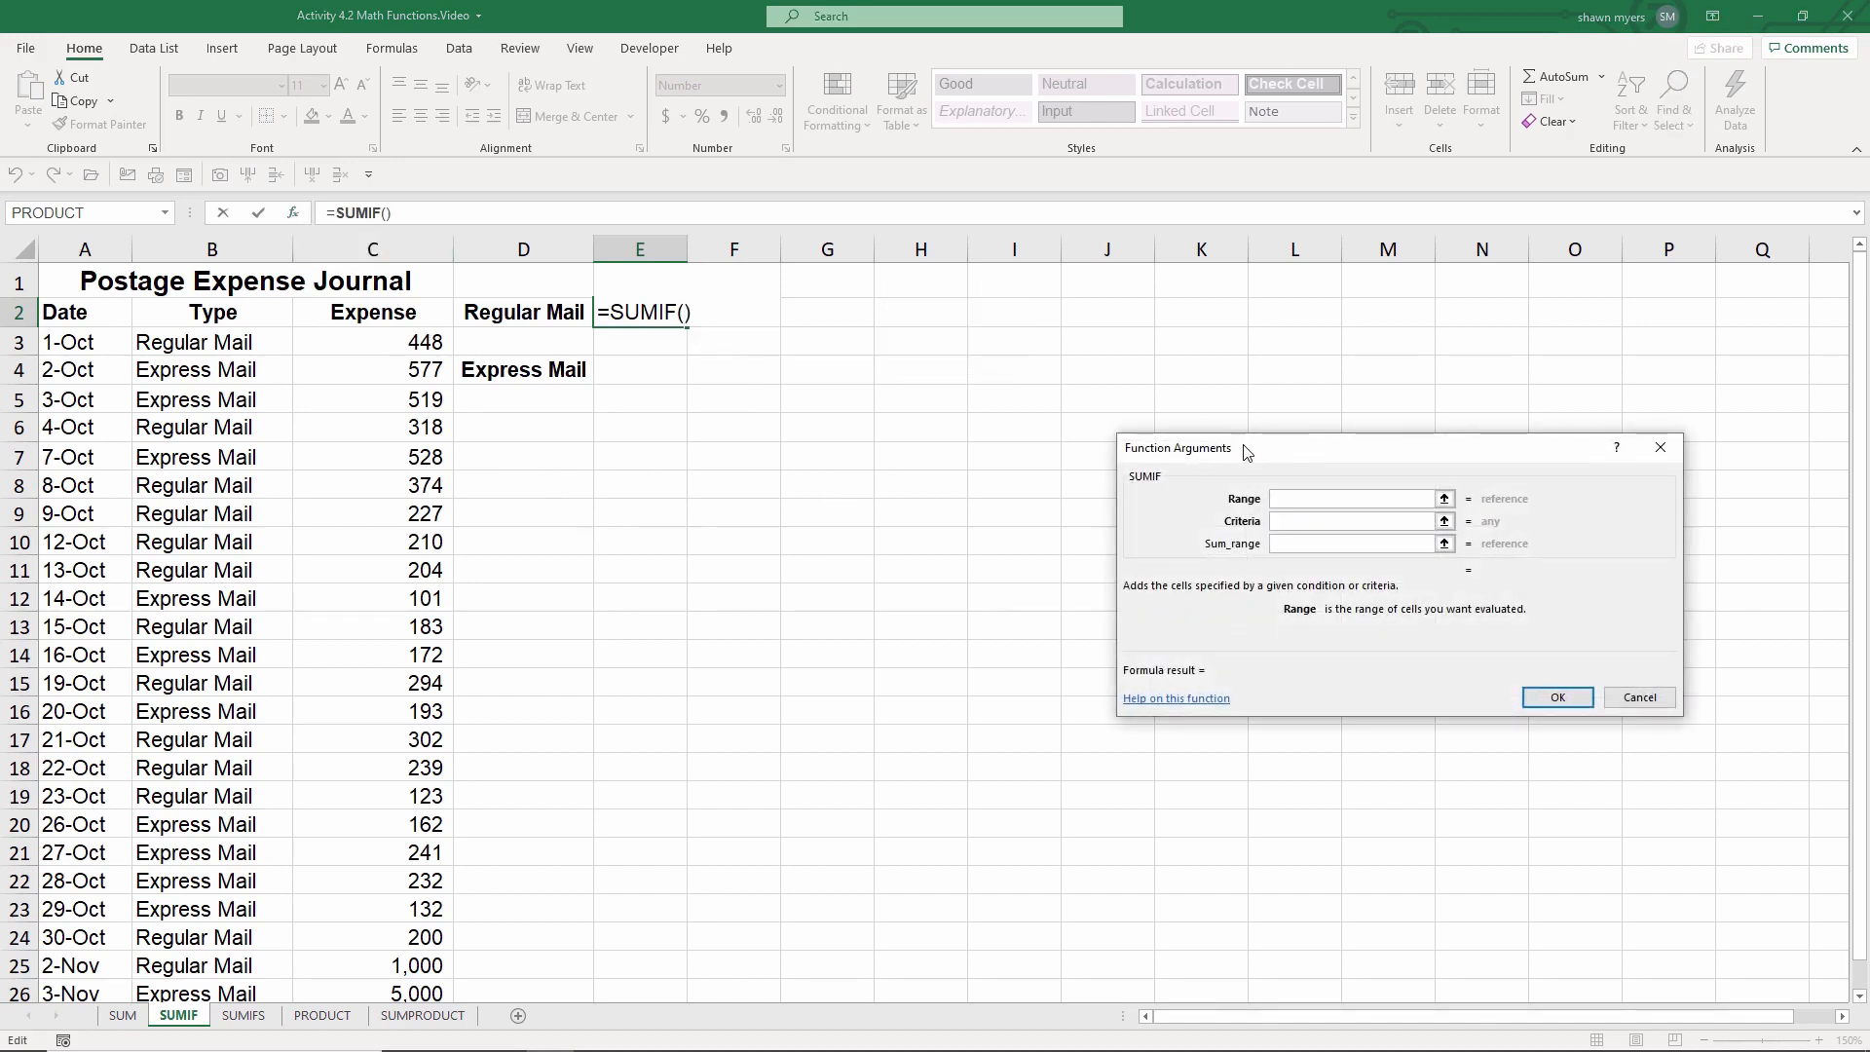
drag(1197, 451, 661, 442)
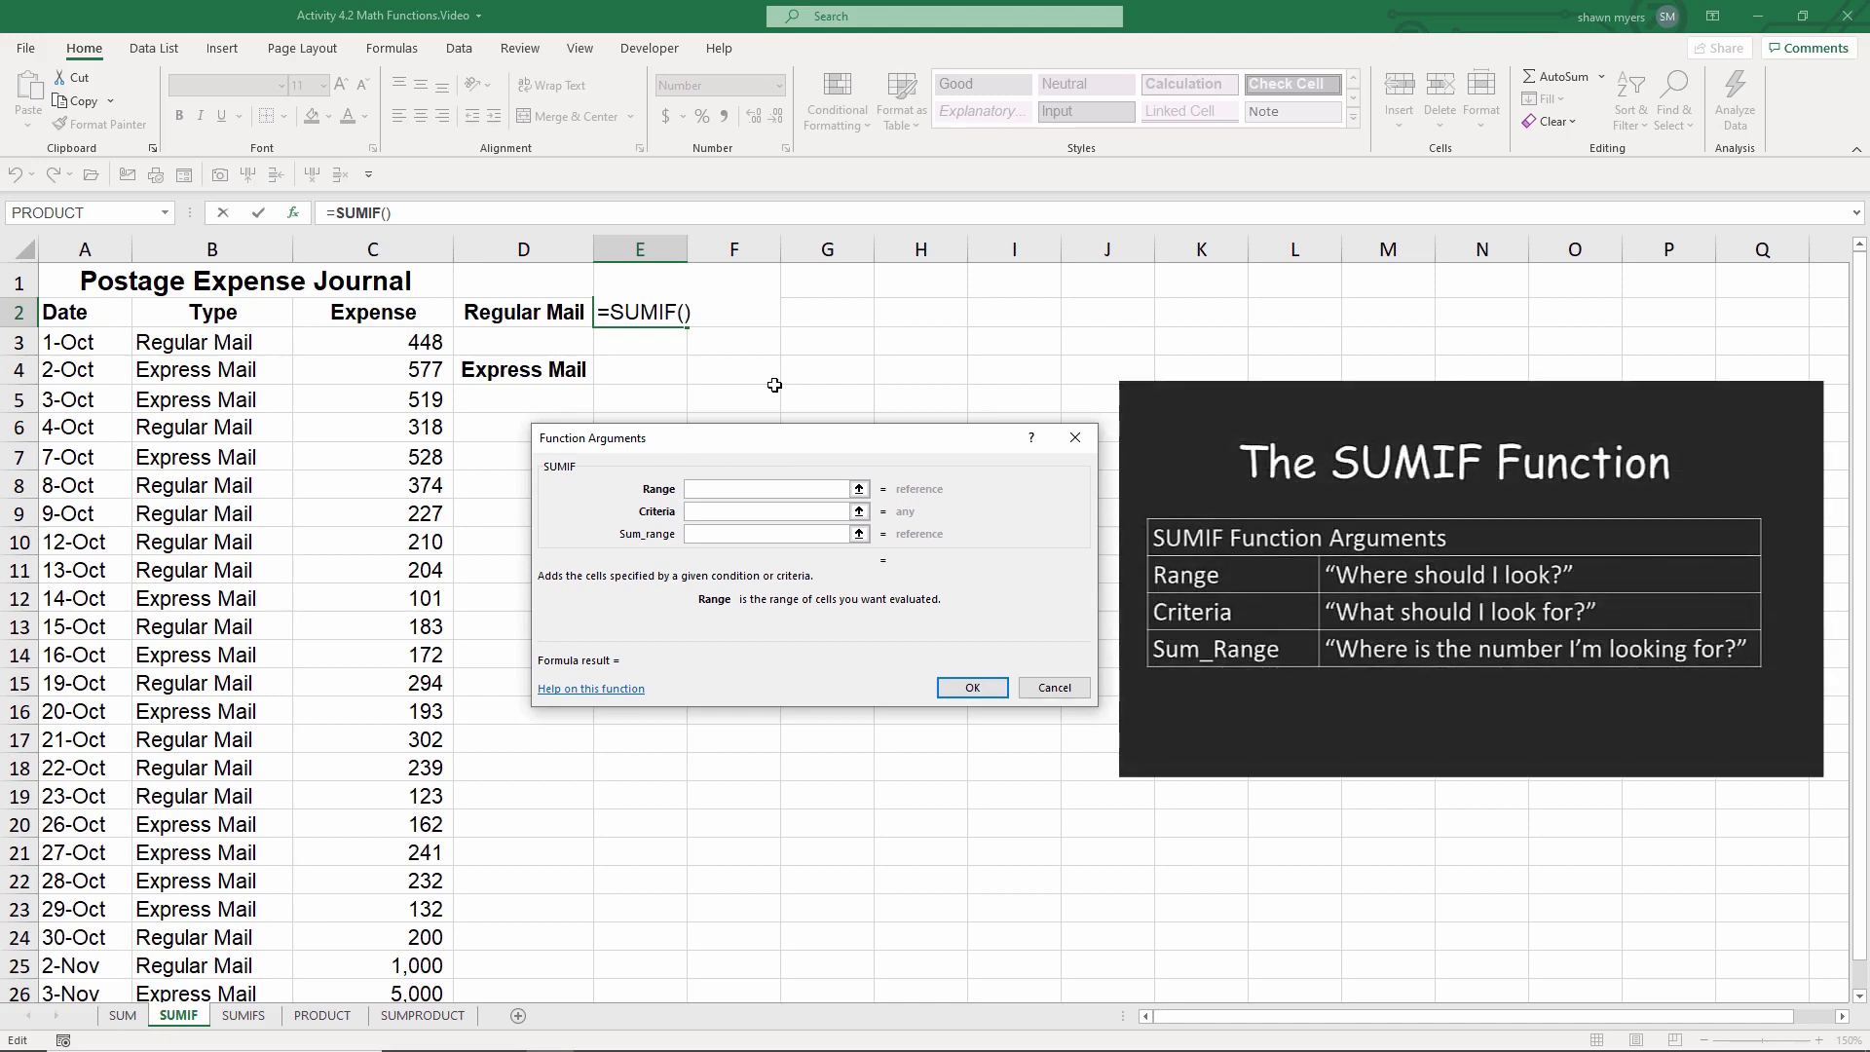
Step: Set the SUMIF Range to column B, Criteria to D2 and Sum_range to column C, then confirm
click(236, 240)
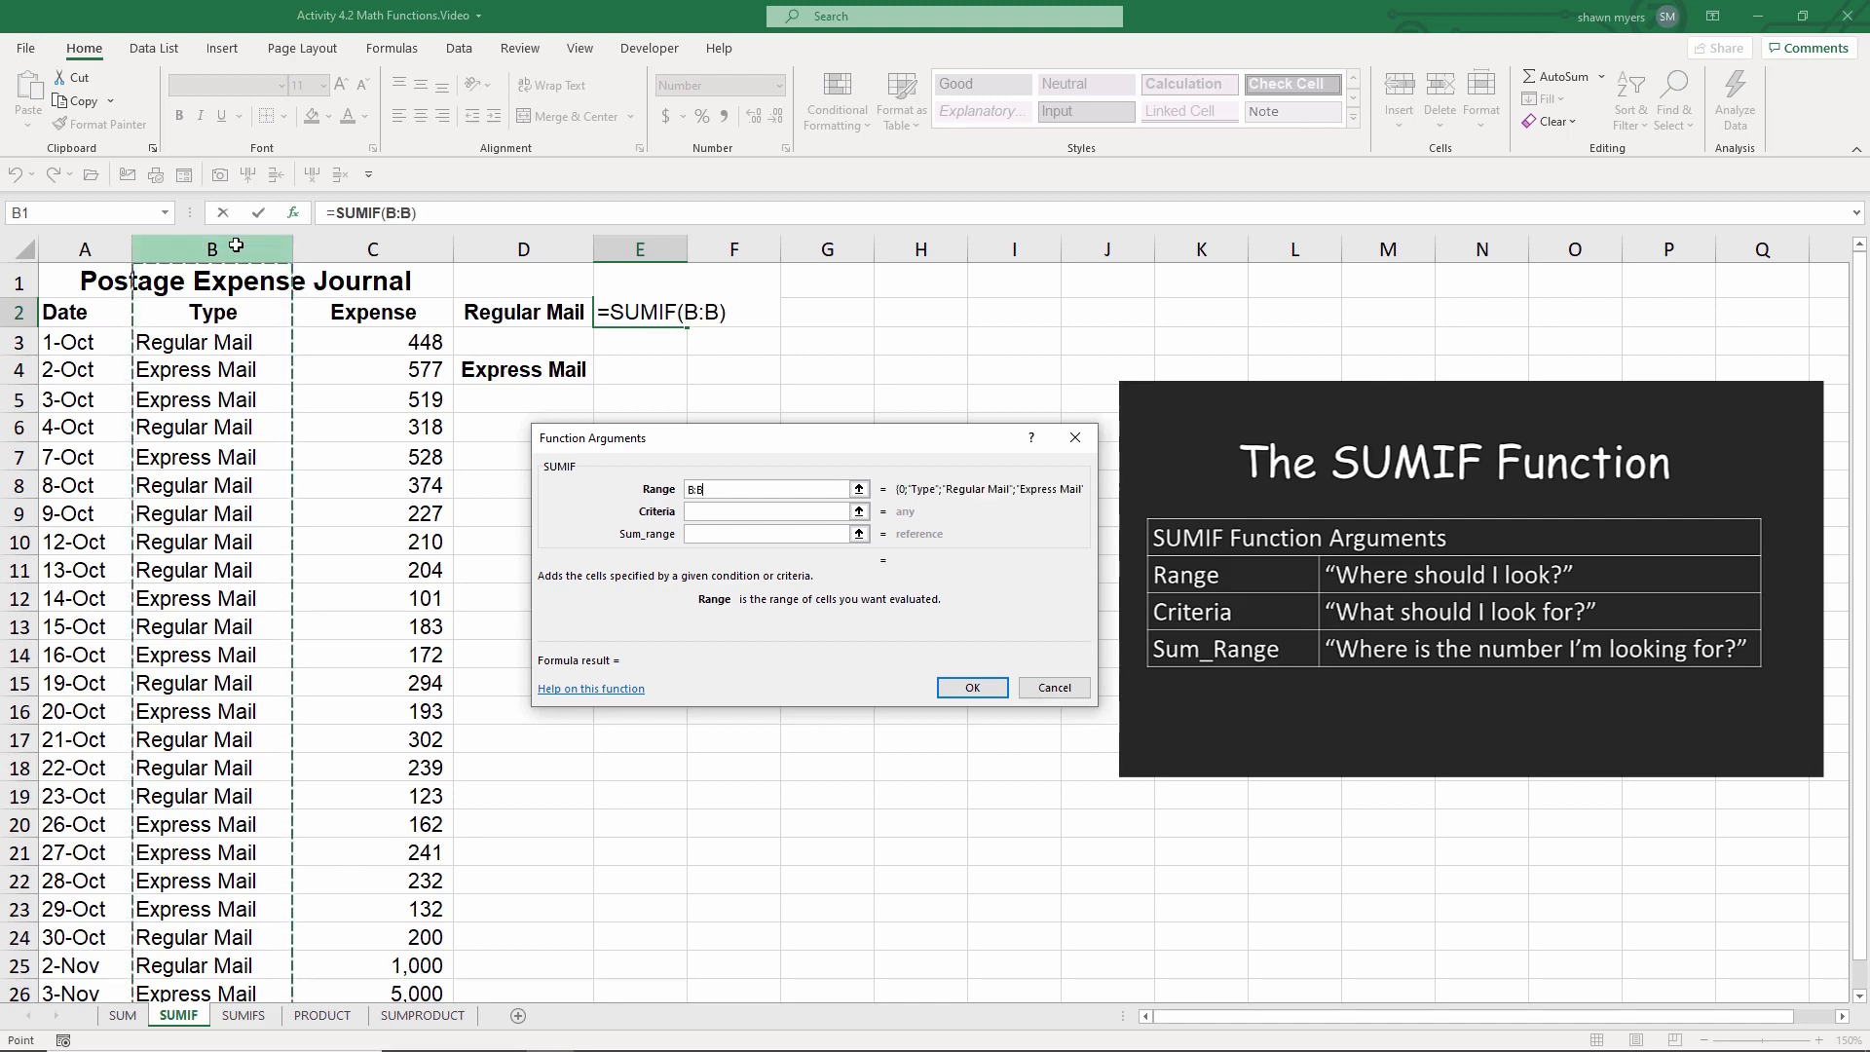
key(Tab)
key(Tab)
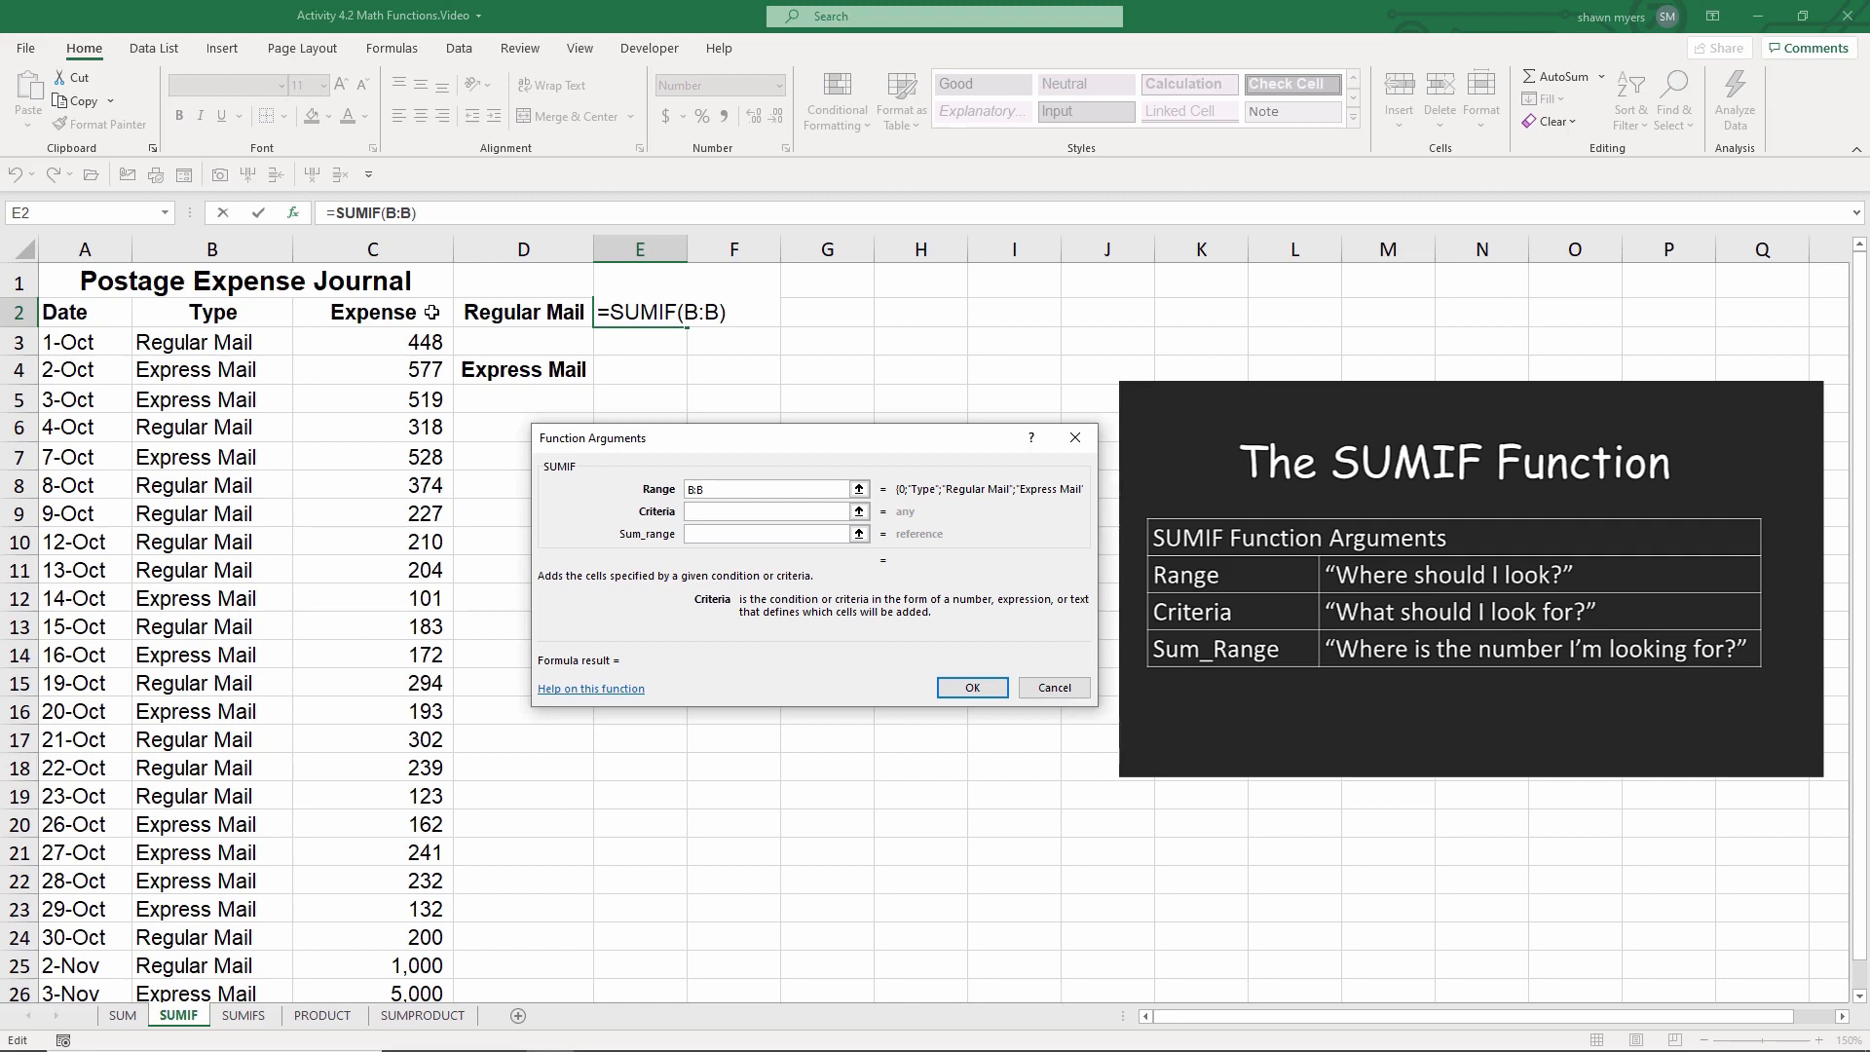
click(506, 313)
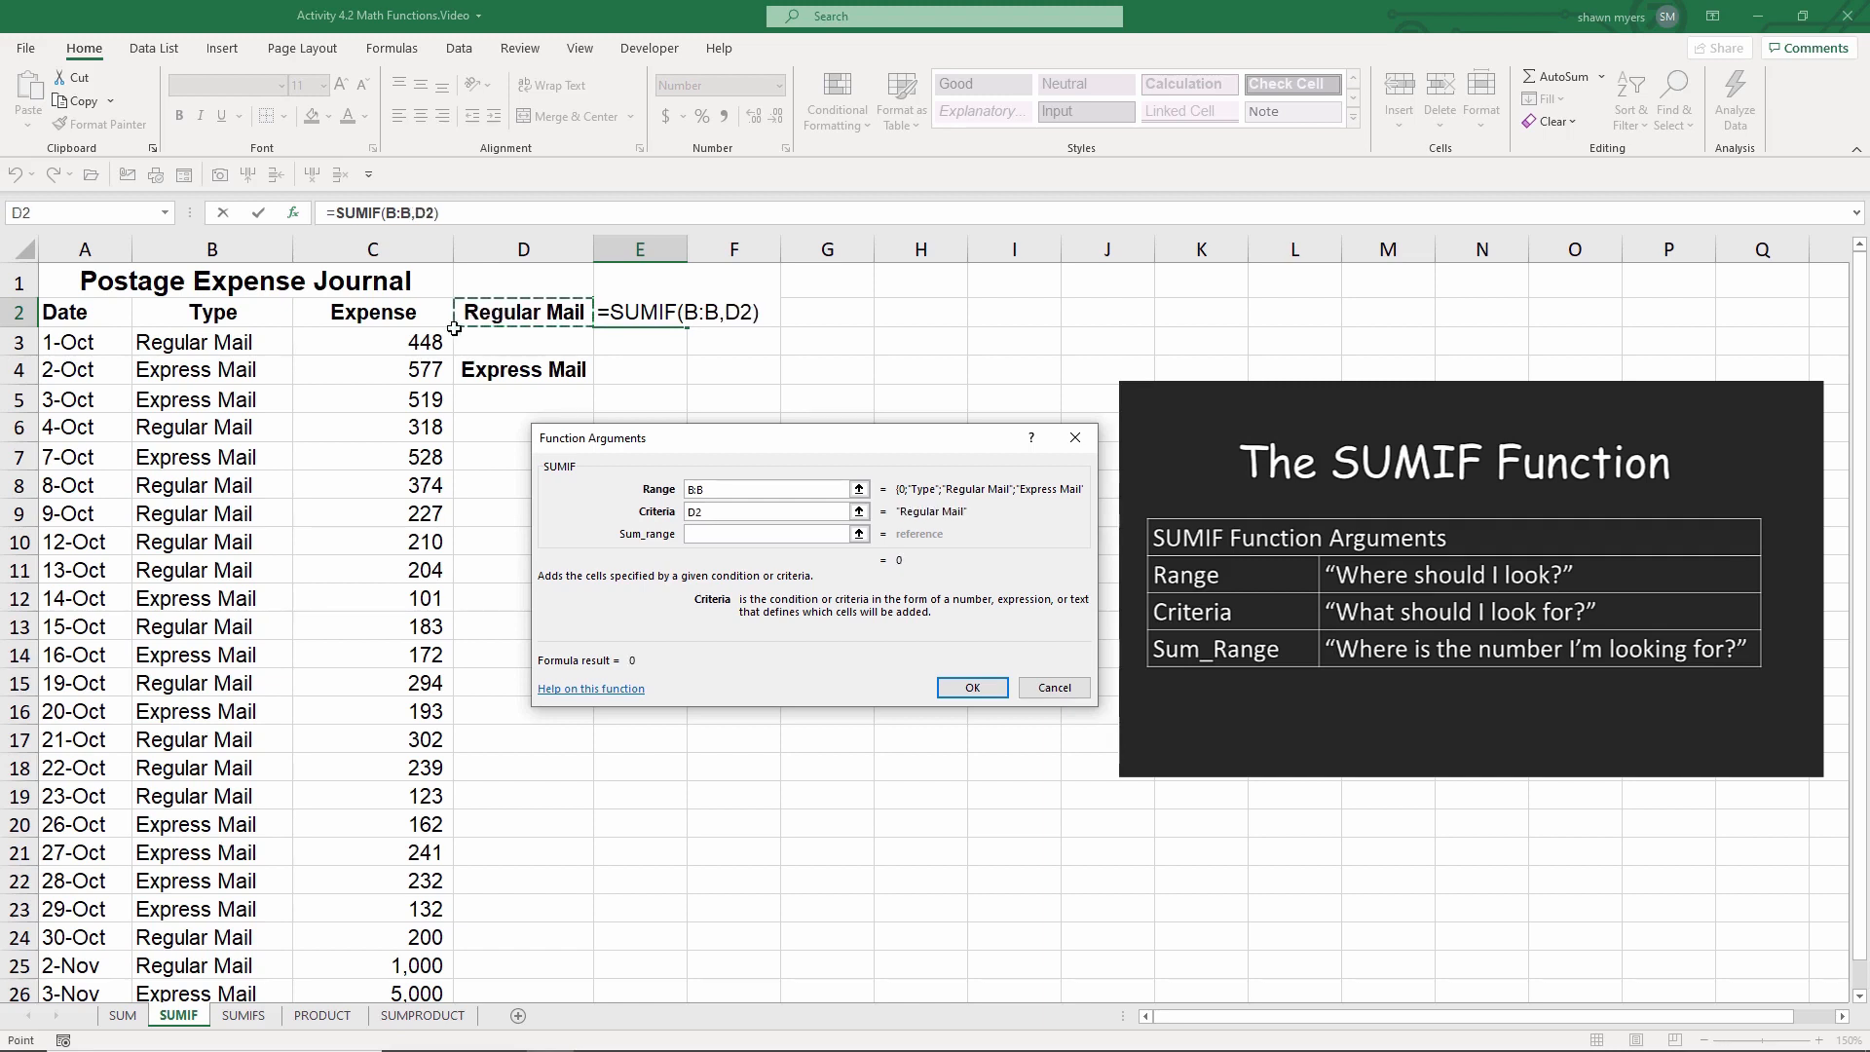
key(Tab)
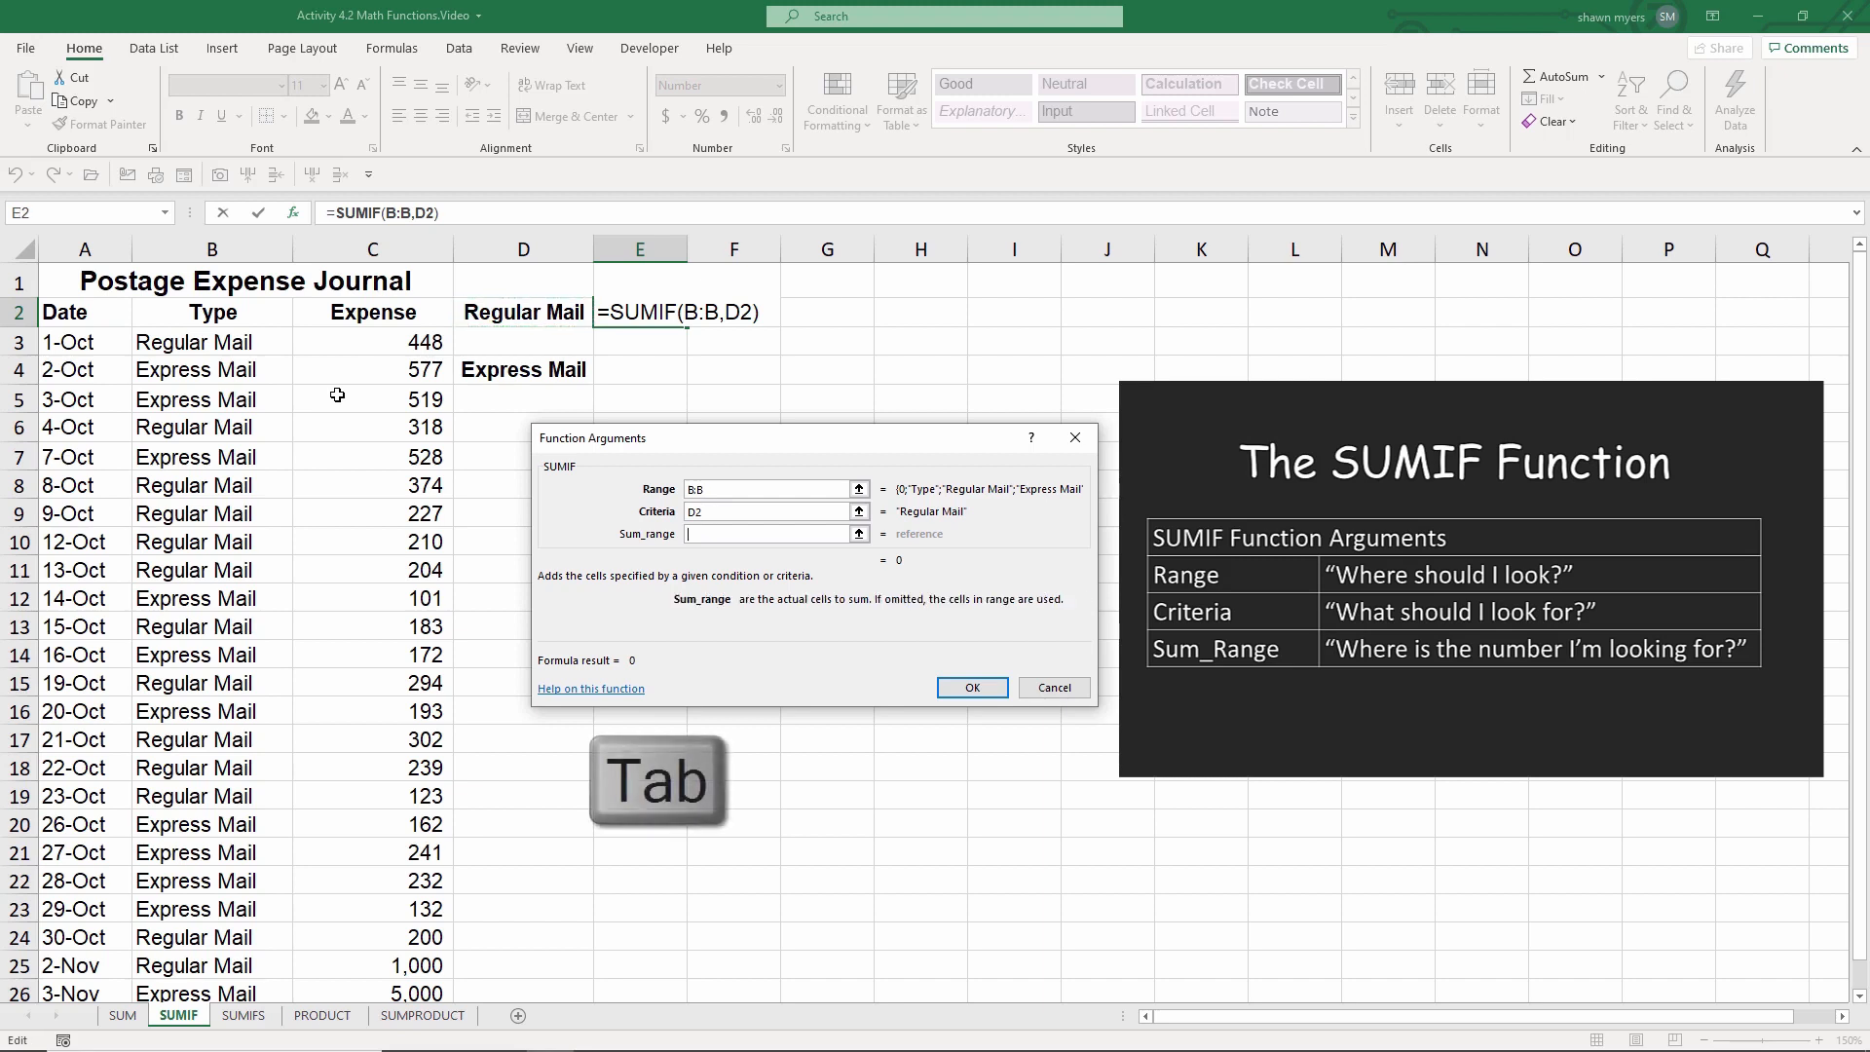
click(417, 241)
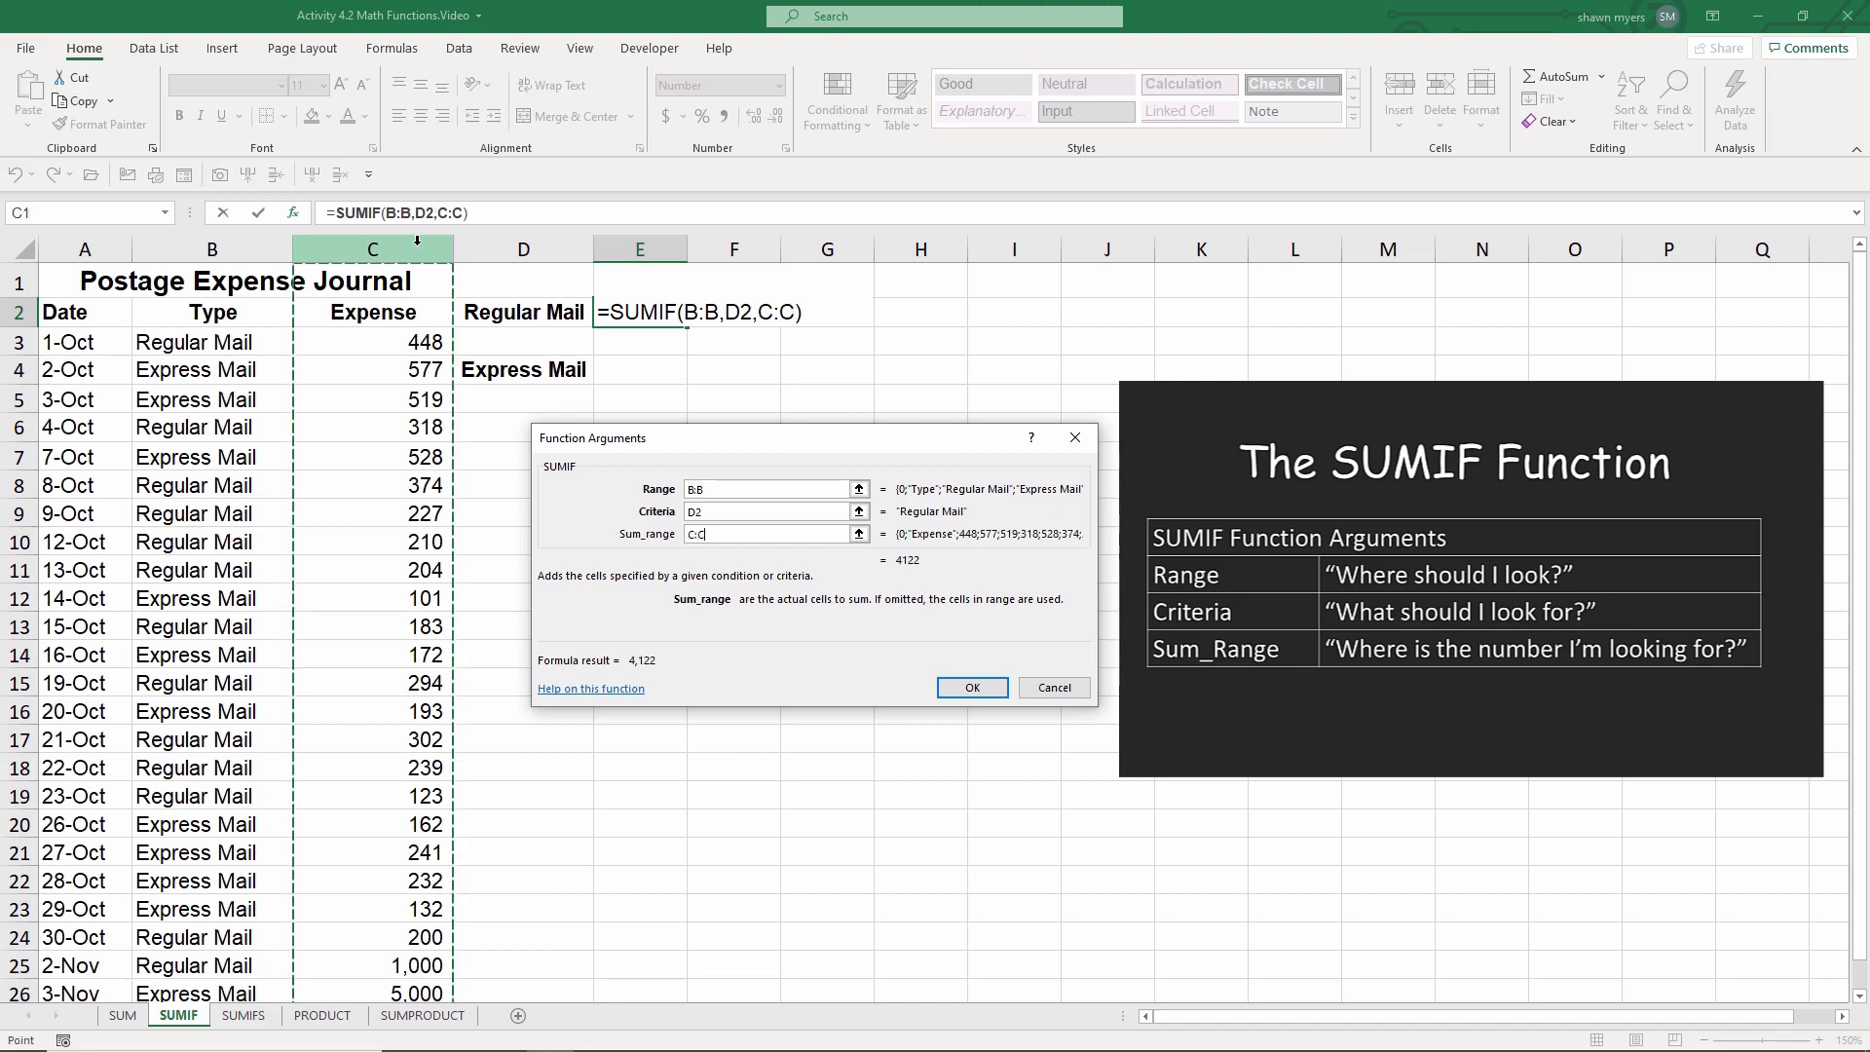
key(Return)
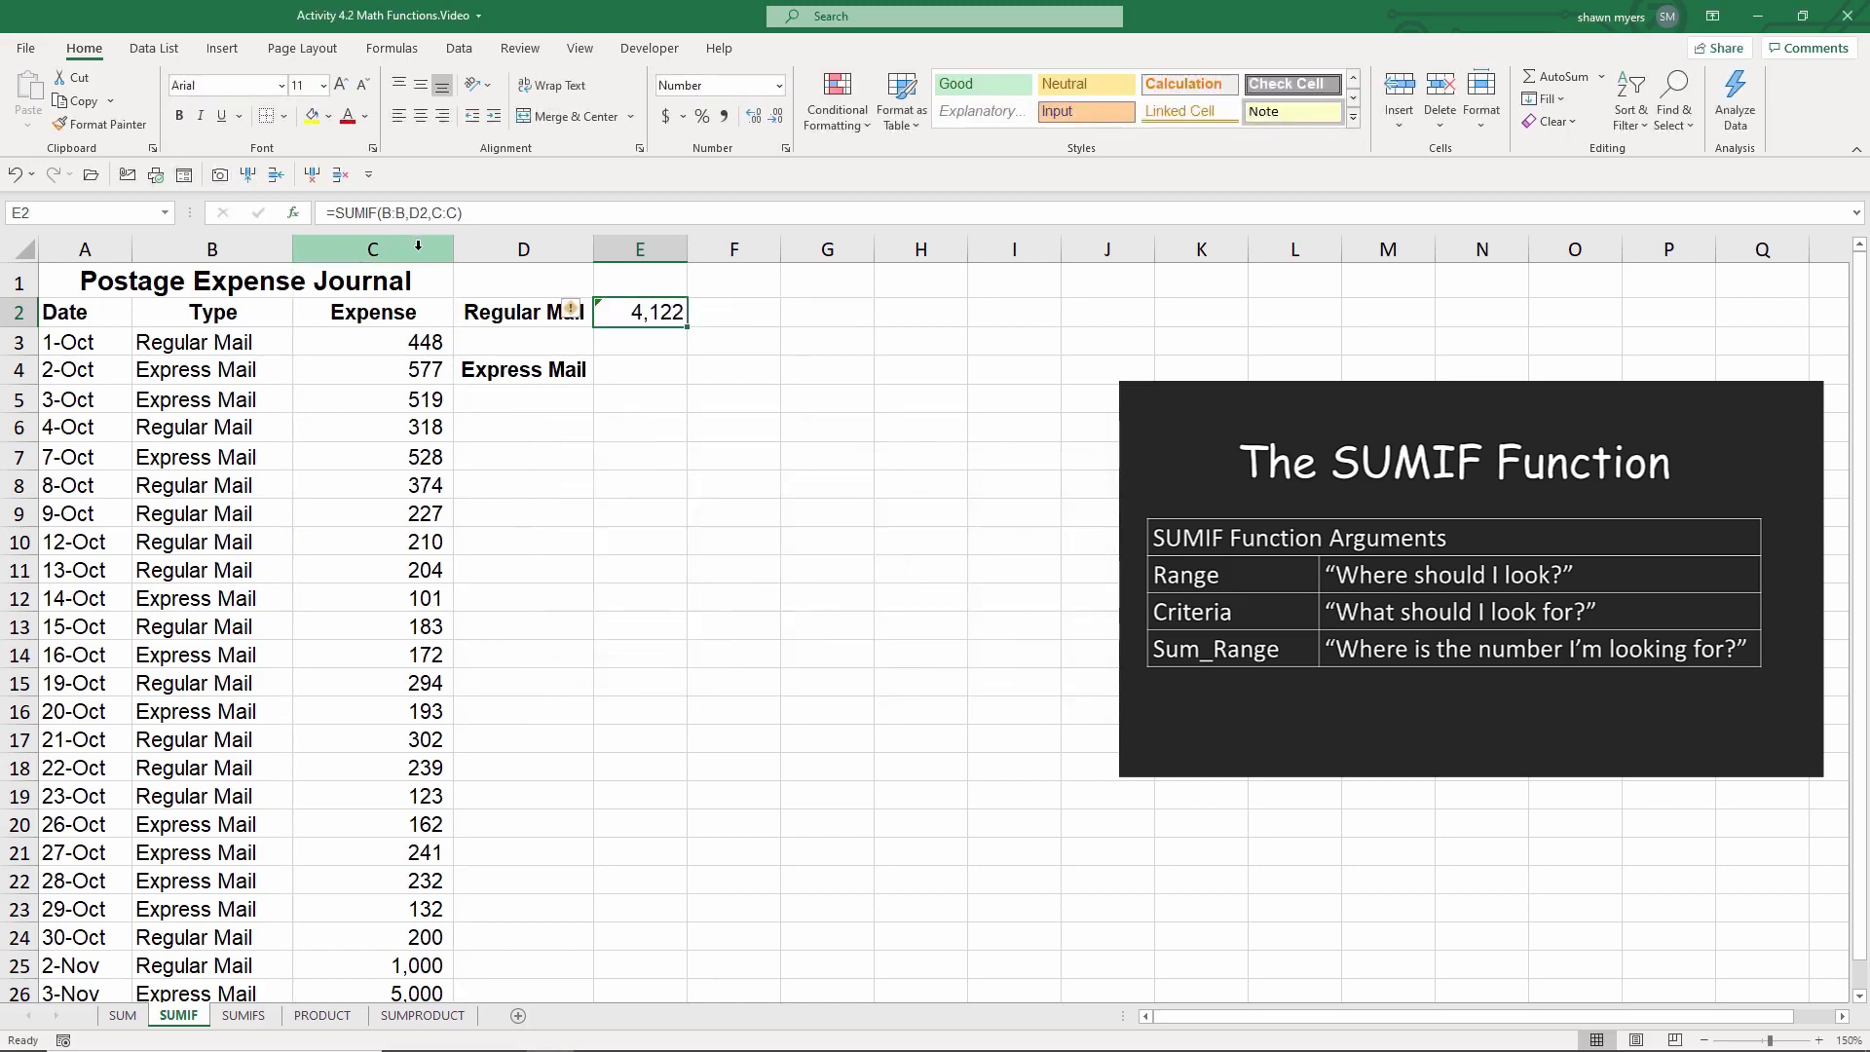
Step: On the SUMIFS sheet, start a SUMIFS function in H3 and open its Function Arguments dialog
click(512, 429)
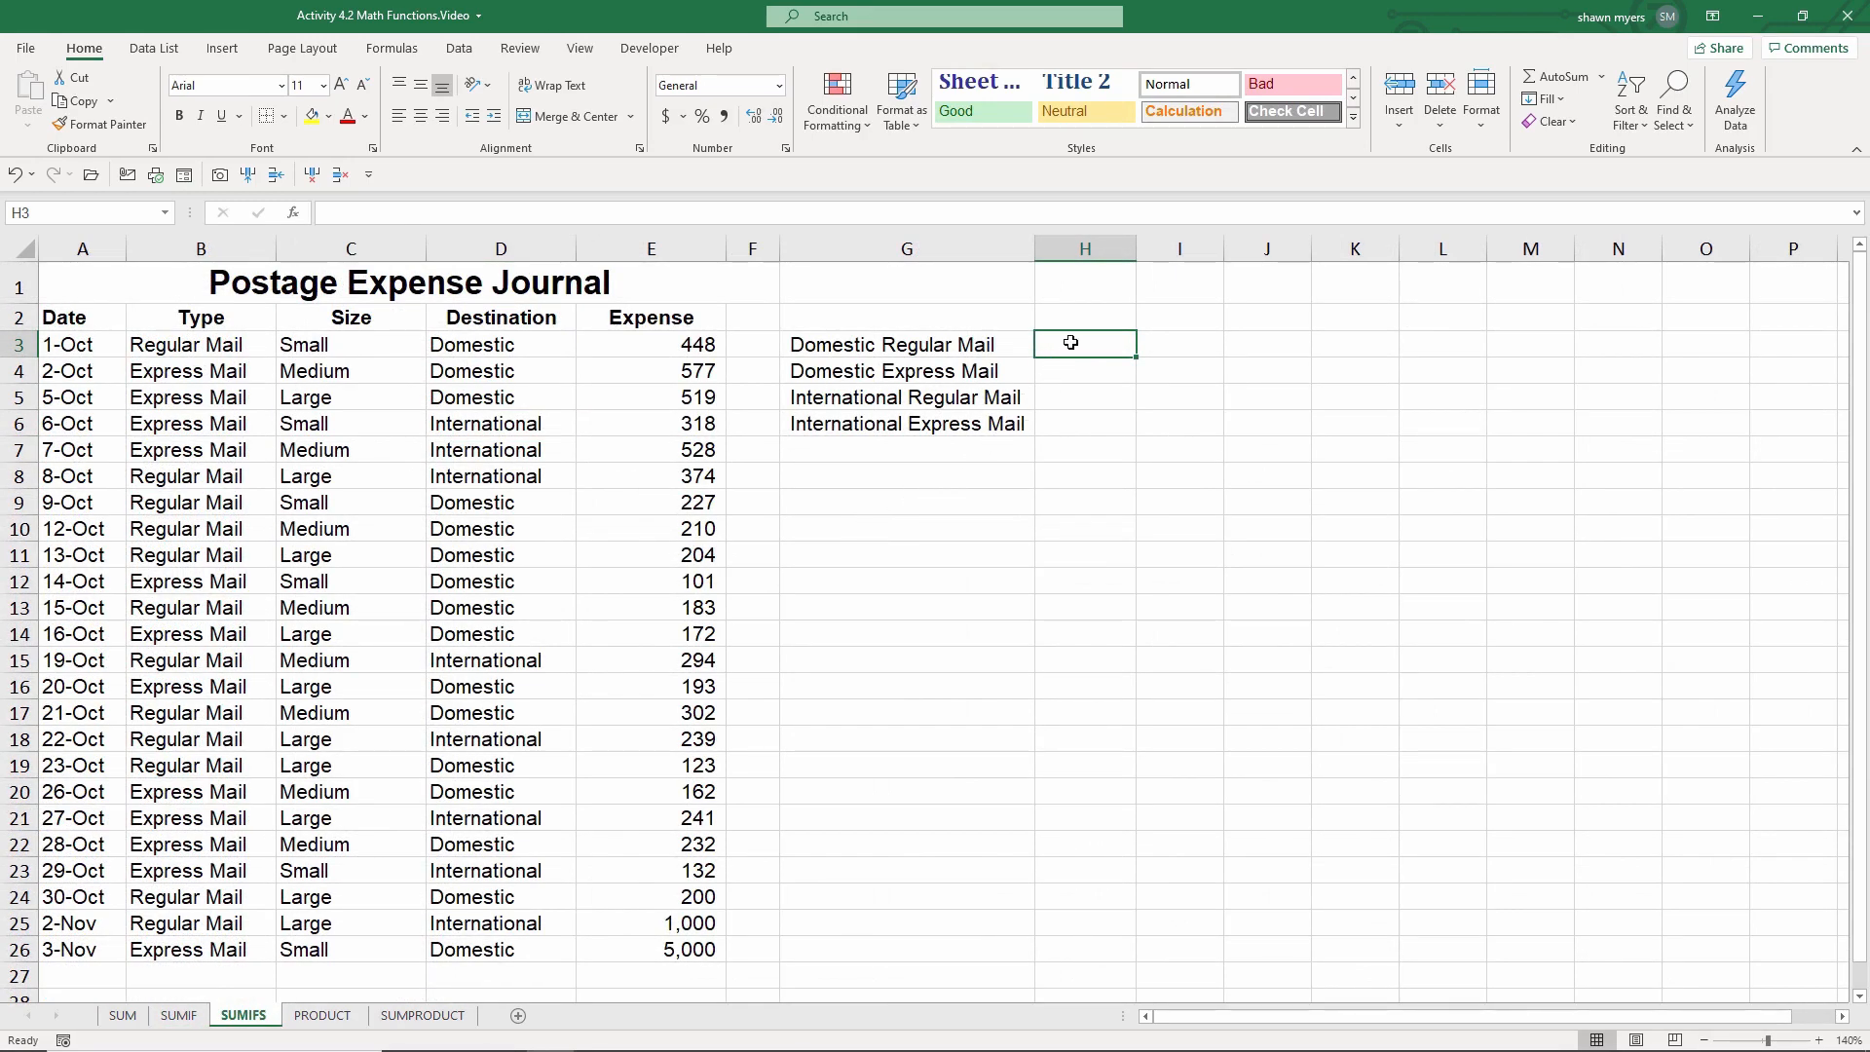
text(=sumi)
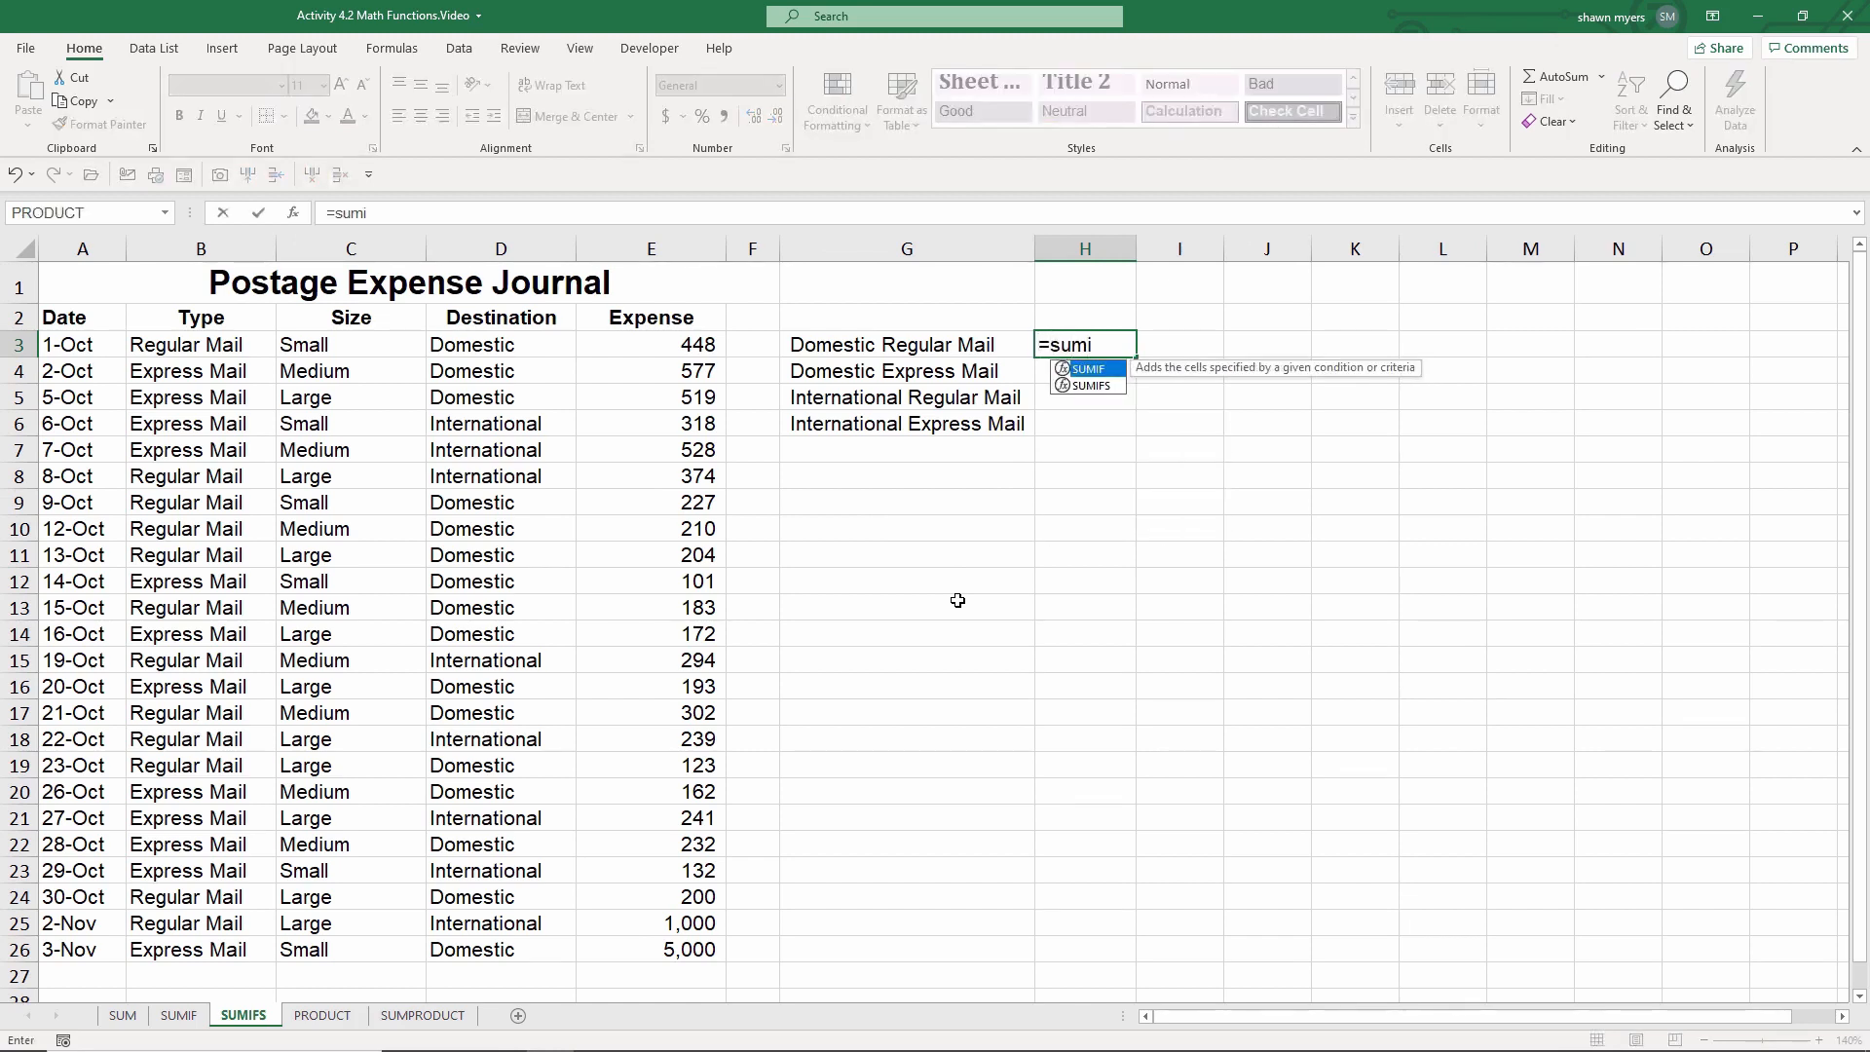
text(fs)
key(Tab)
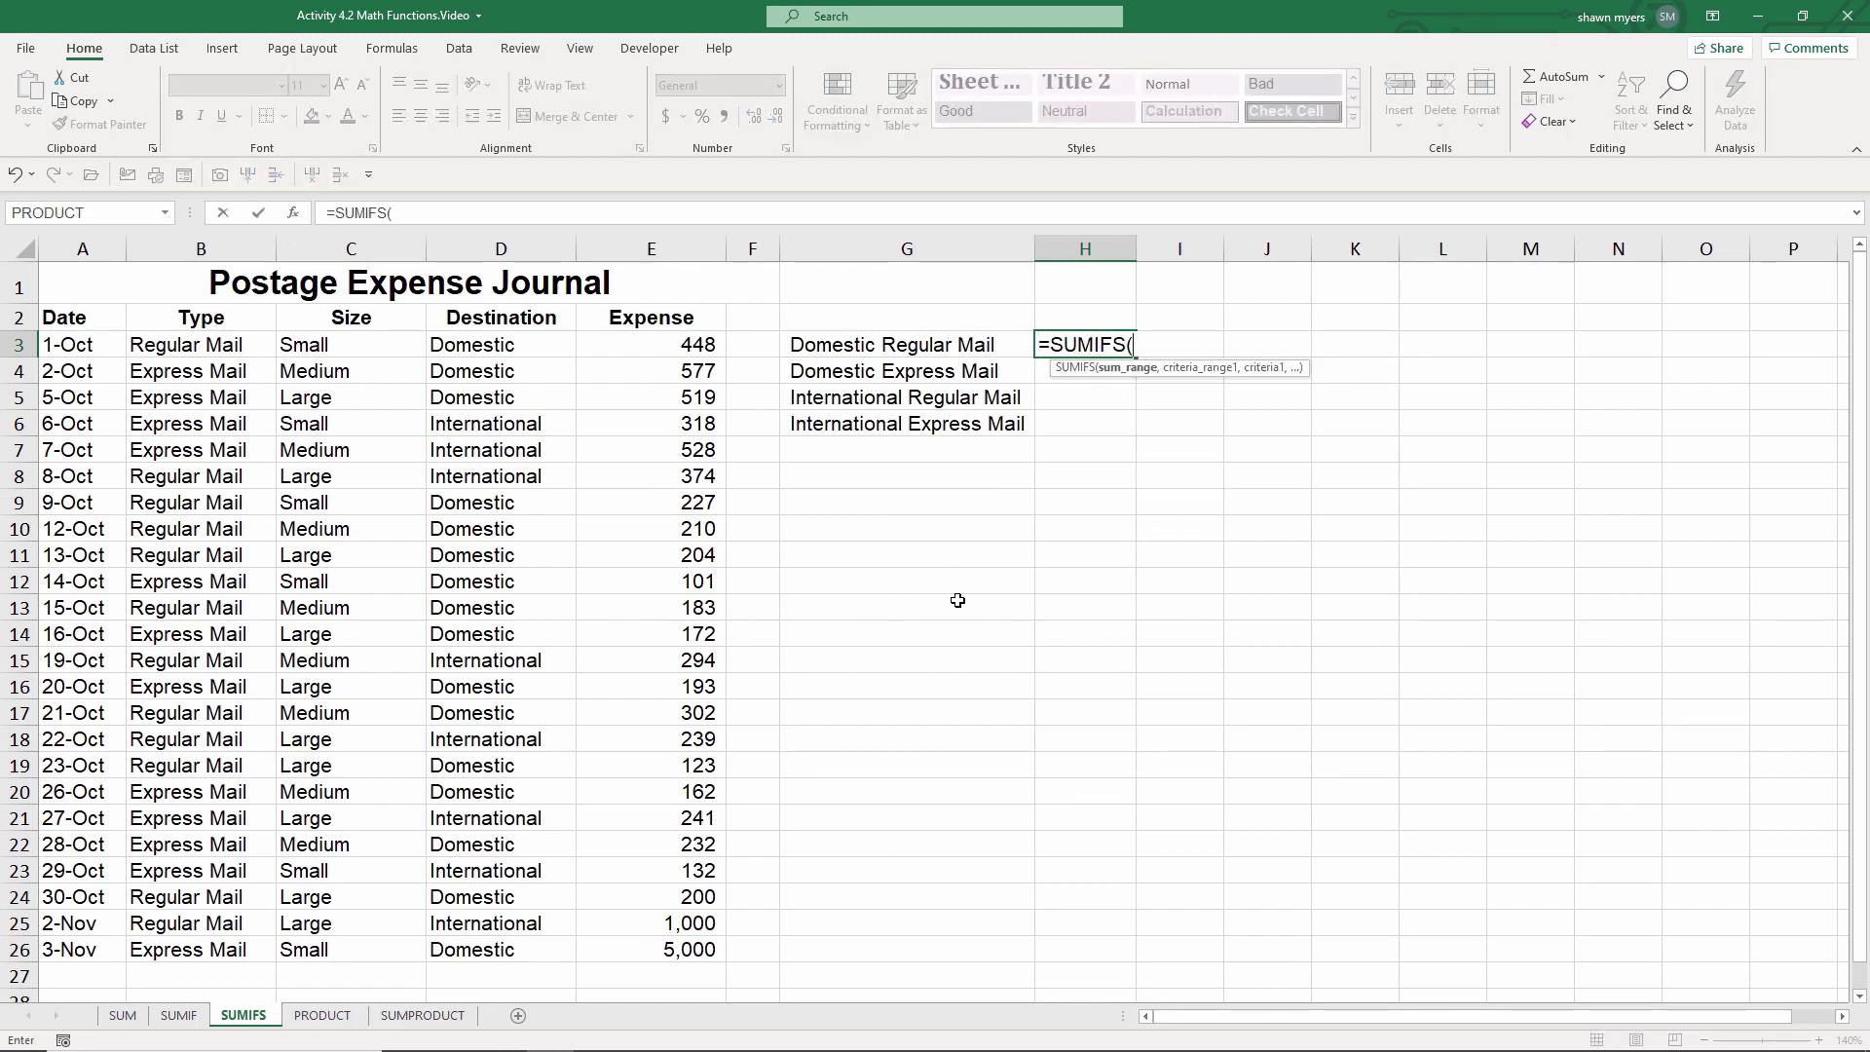
click(294, 215)
drag(833, 422, 1041, 483)
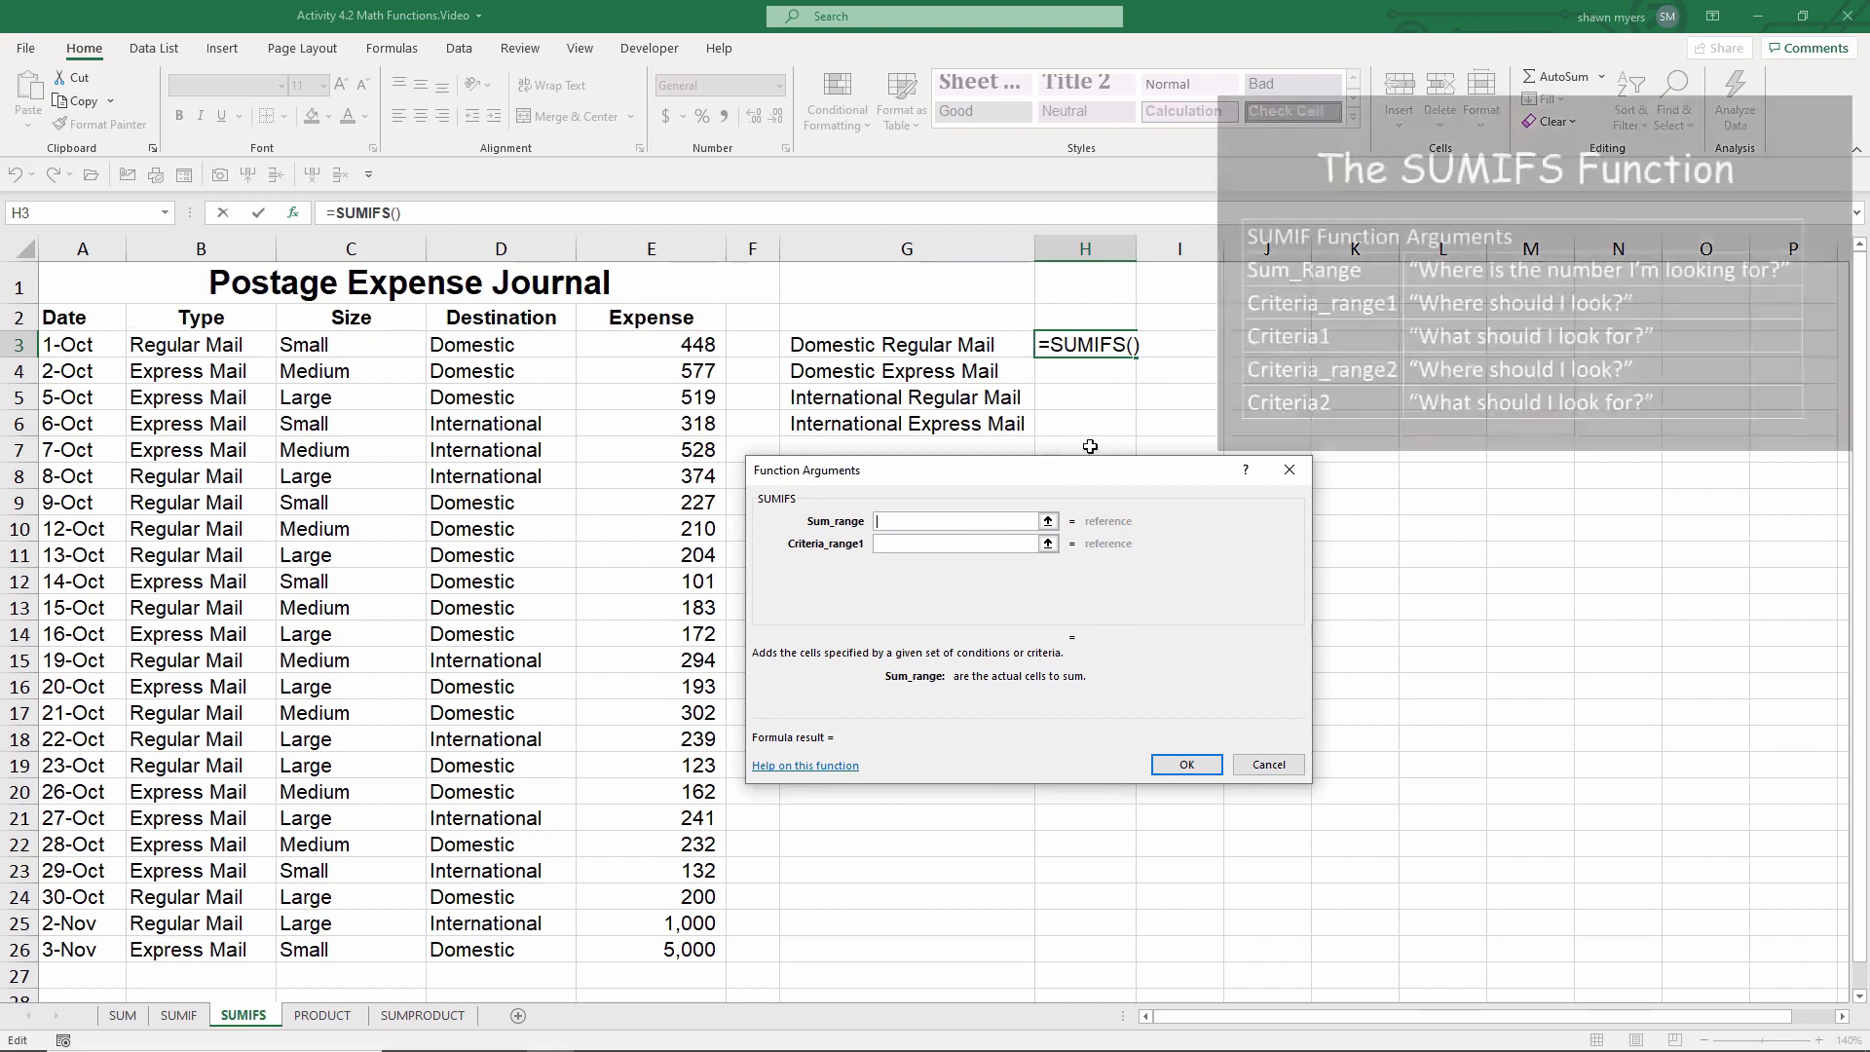
Step: Set the SUMIFS Sum_range to column E, Criteria_range1 to column B and Criteria1 to B3
click(683, 246)
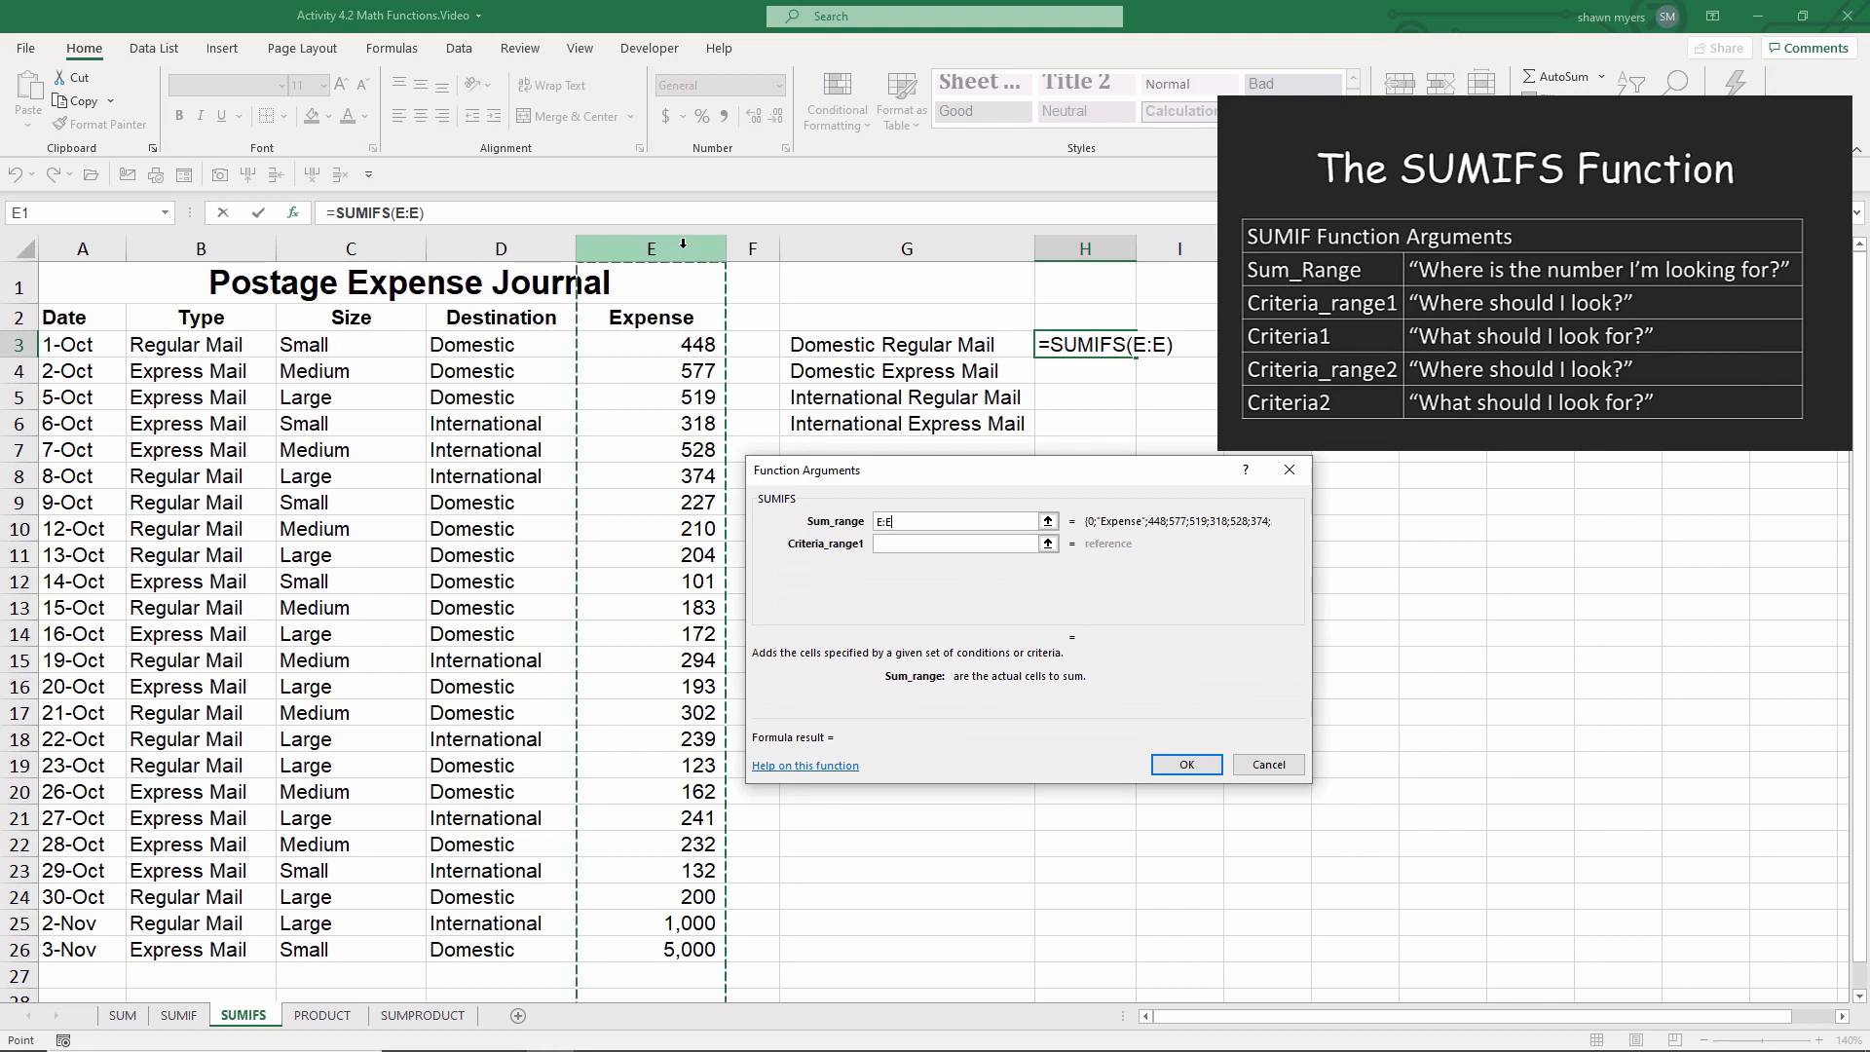
key(Tab)
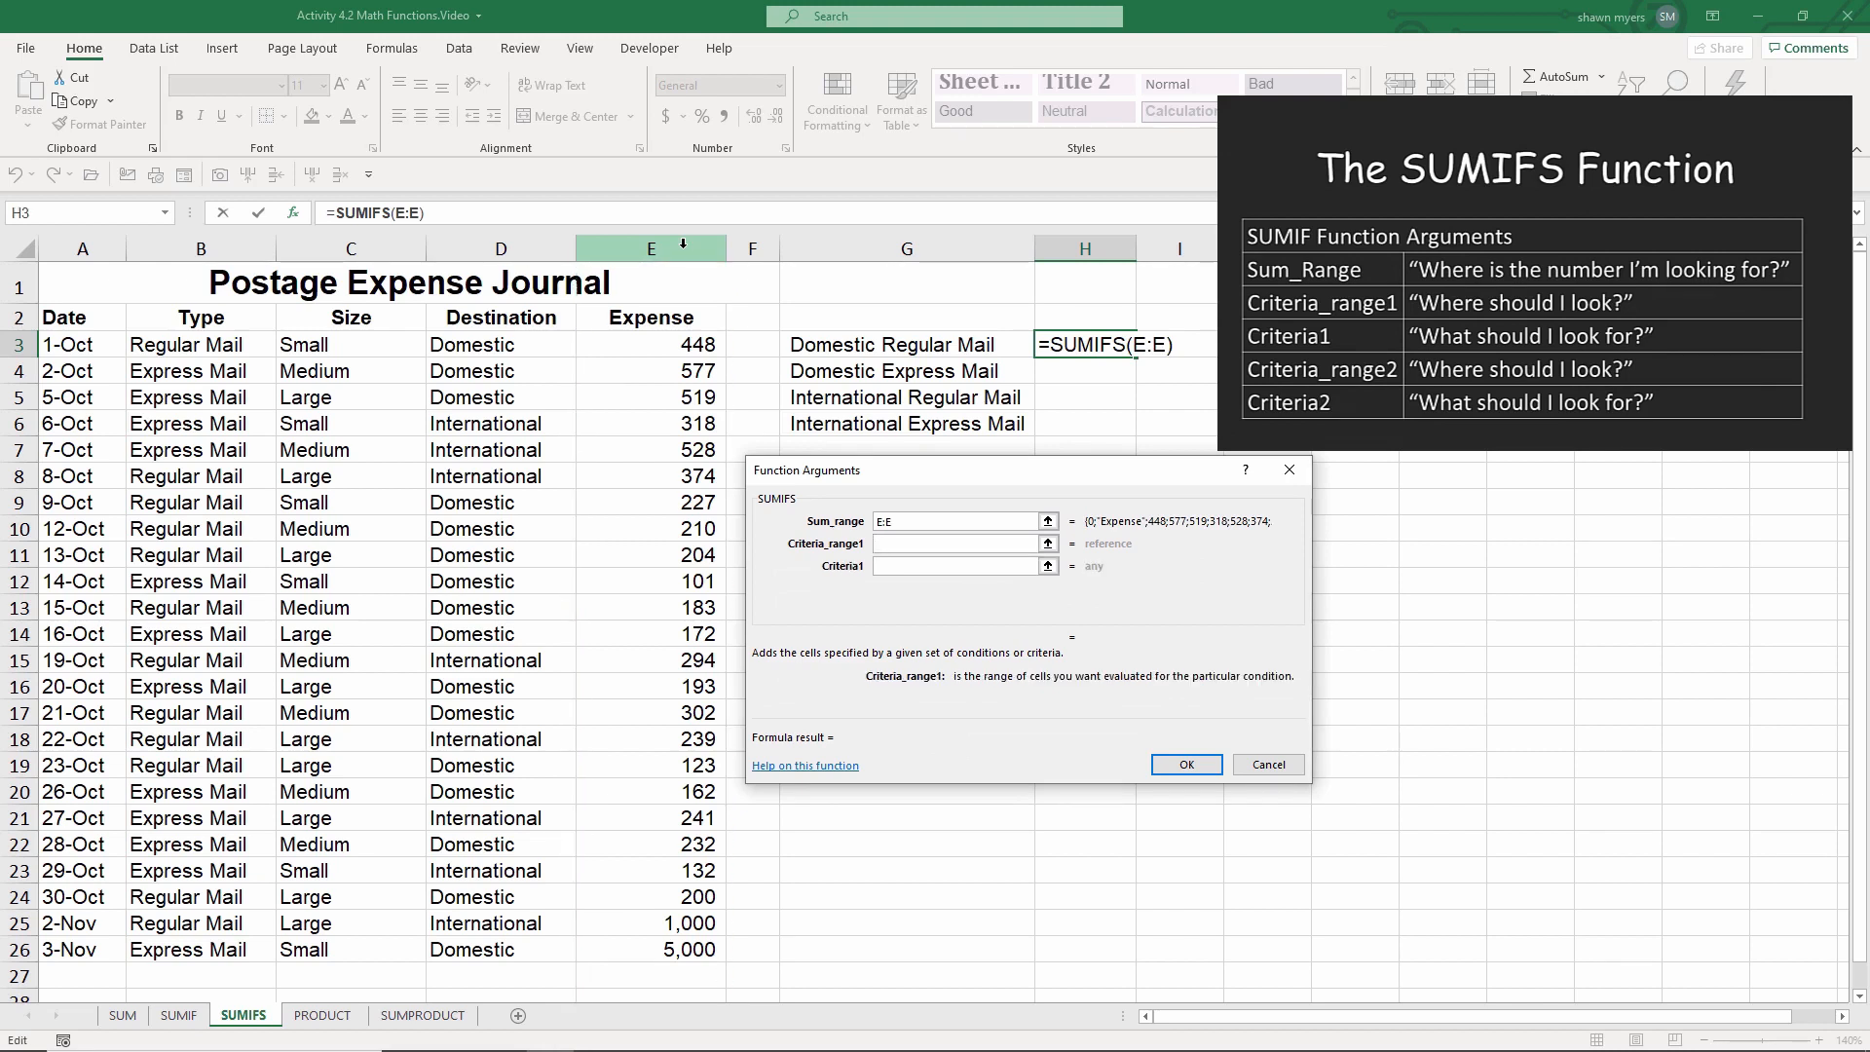
click(238, 240)
key(Tab)
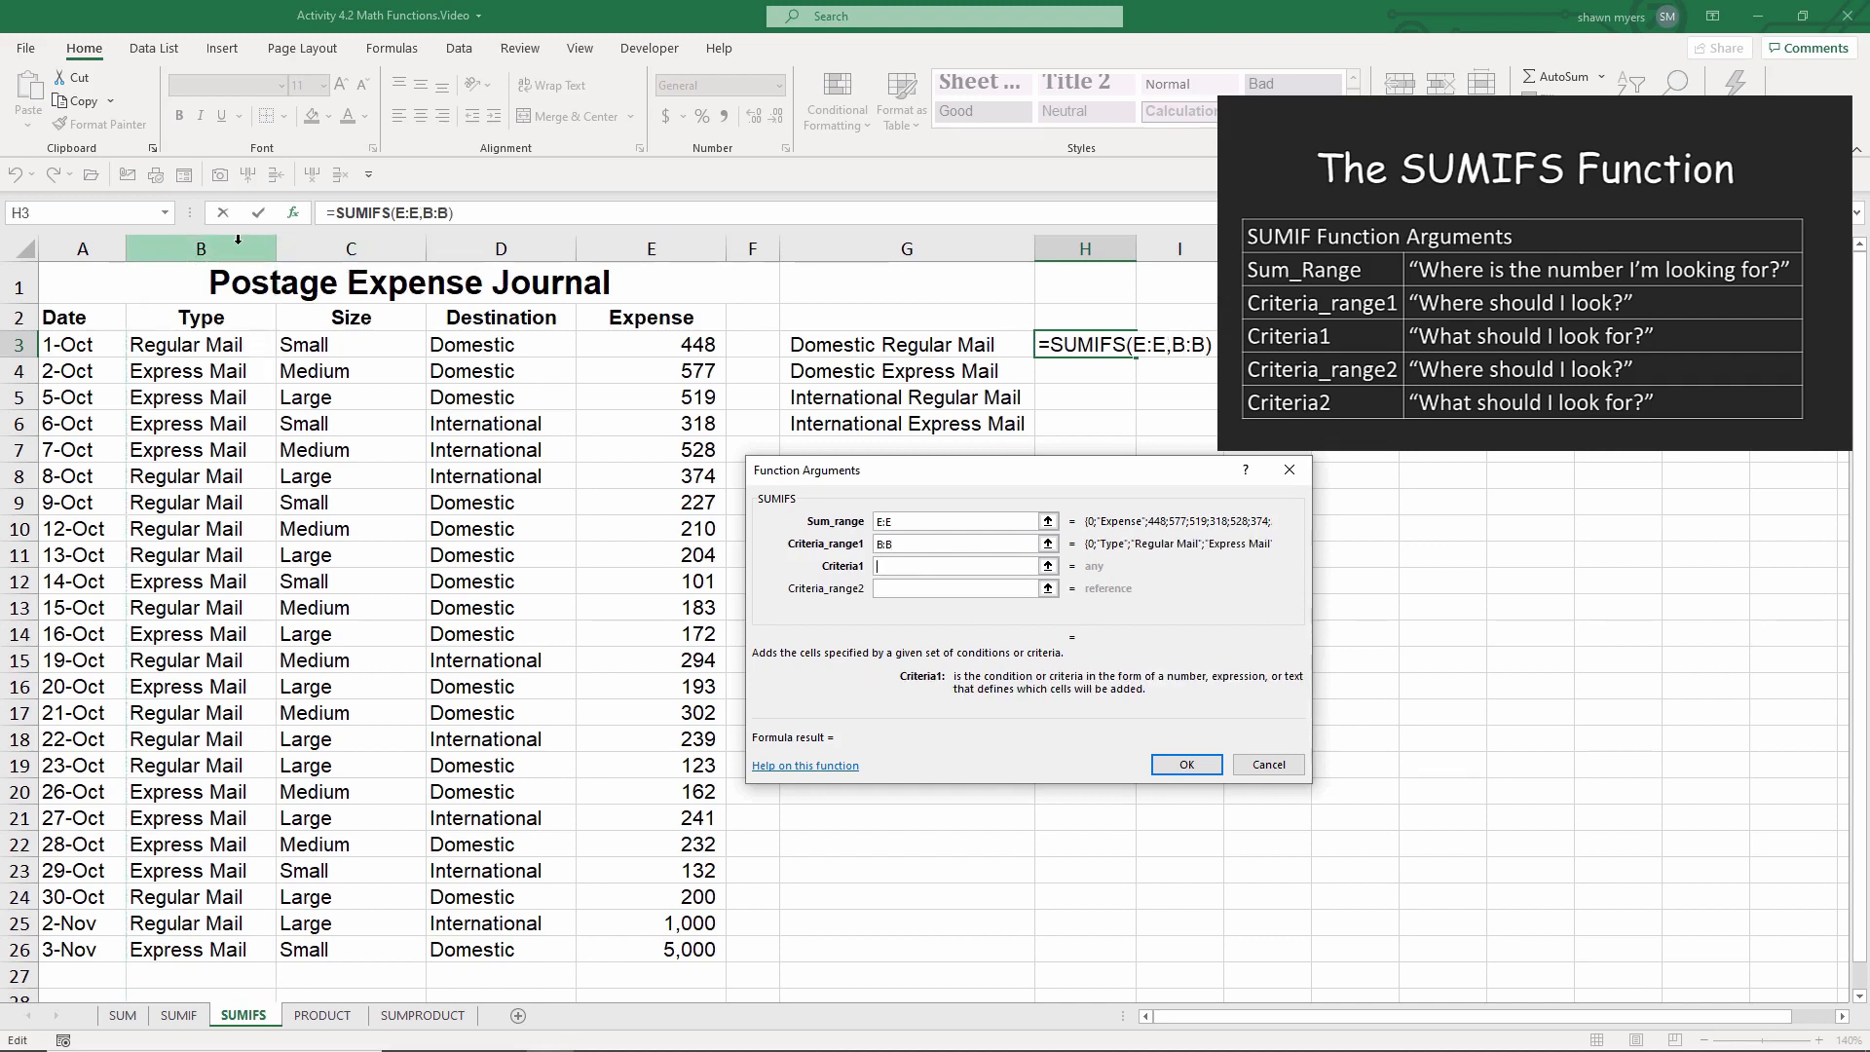
click(223, 344)
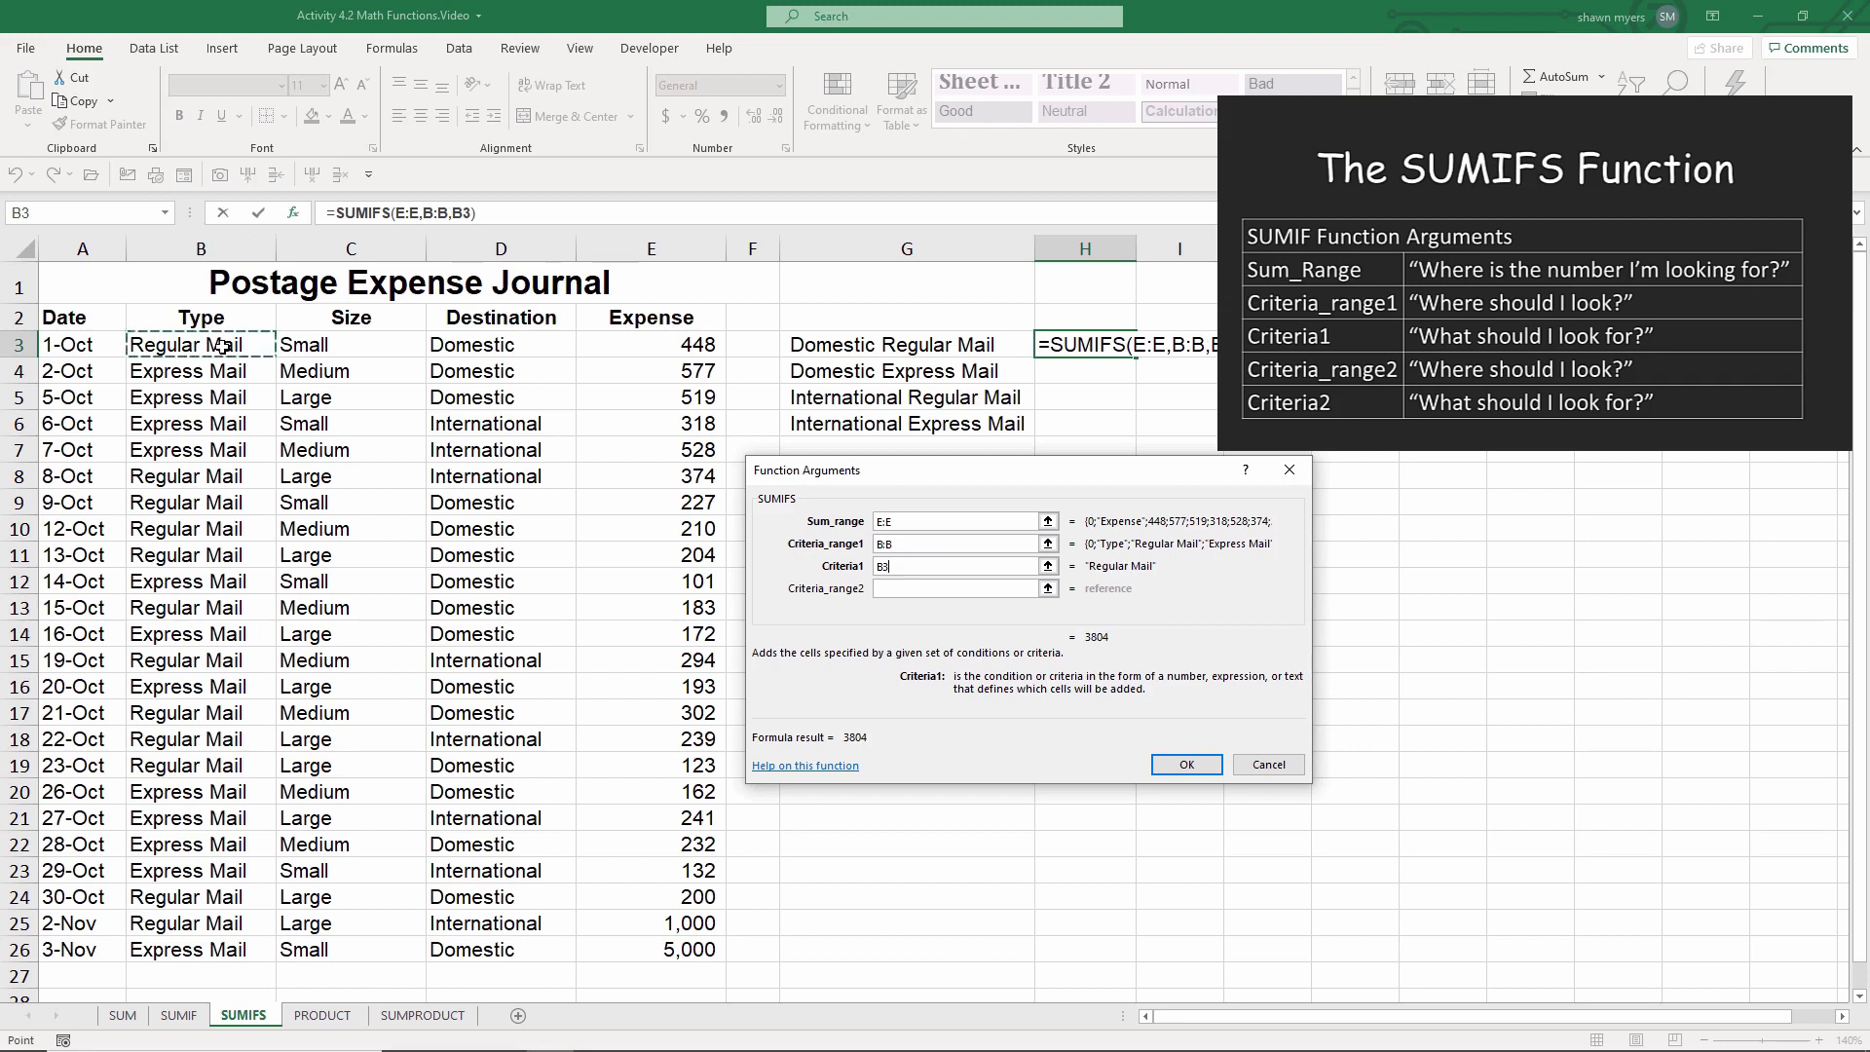
key(Tab)
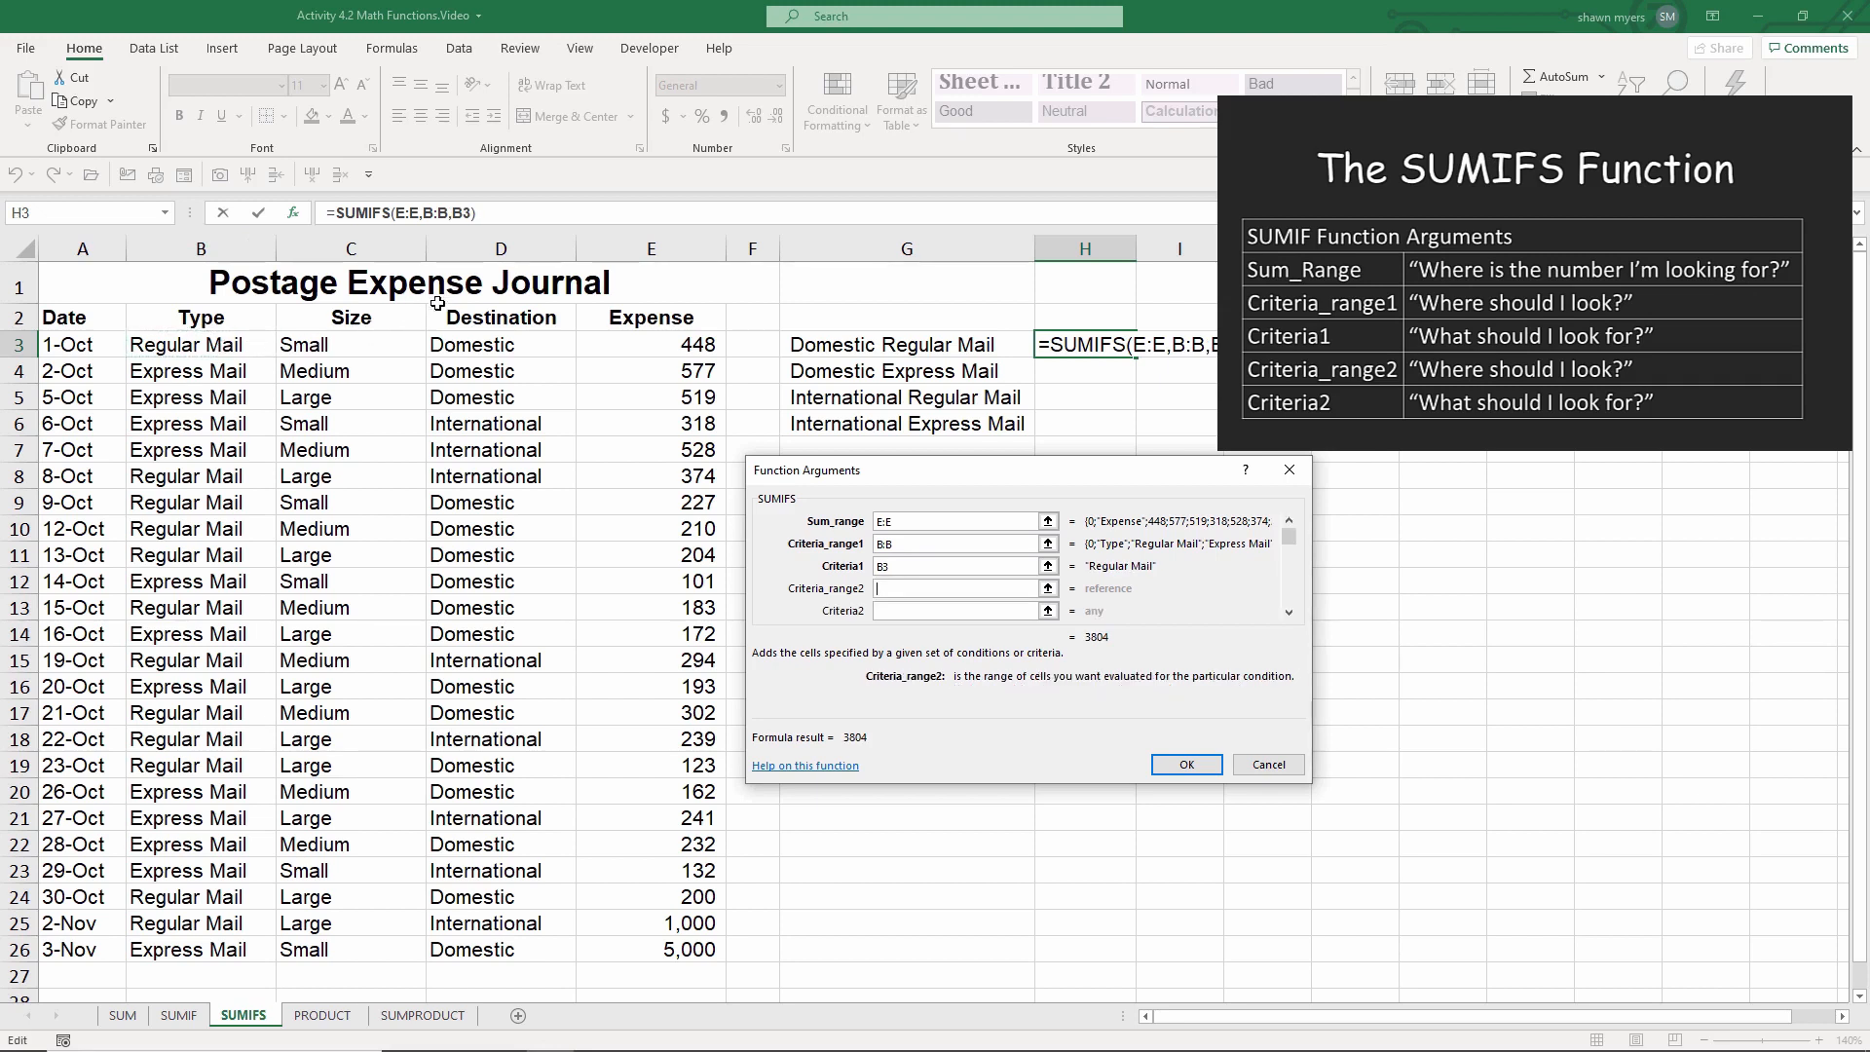
Step: Set Criteria_range2 to column D and Criteria2 to D3, and confirm the SUMIFS formula
click(501, 246)
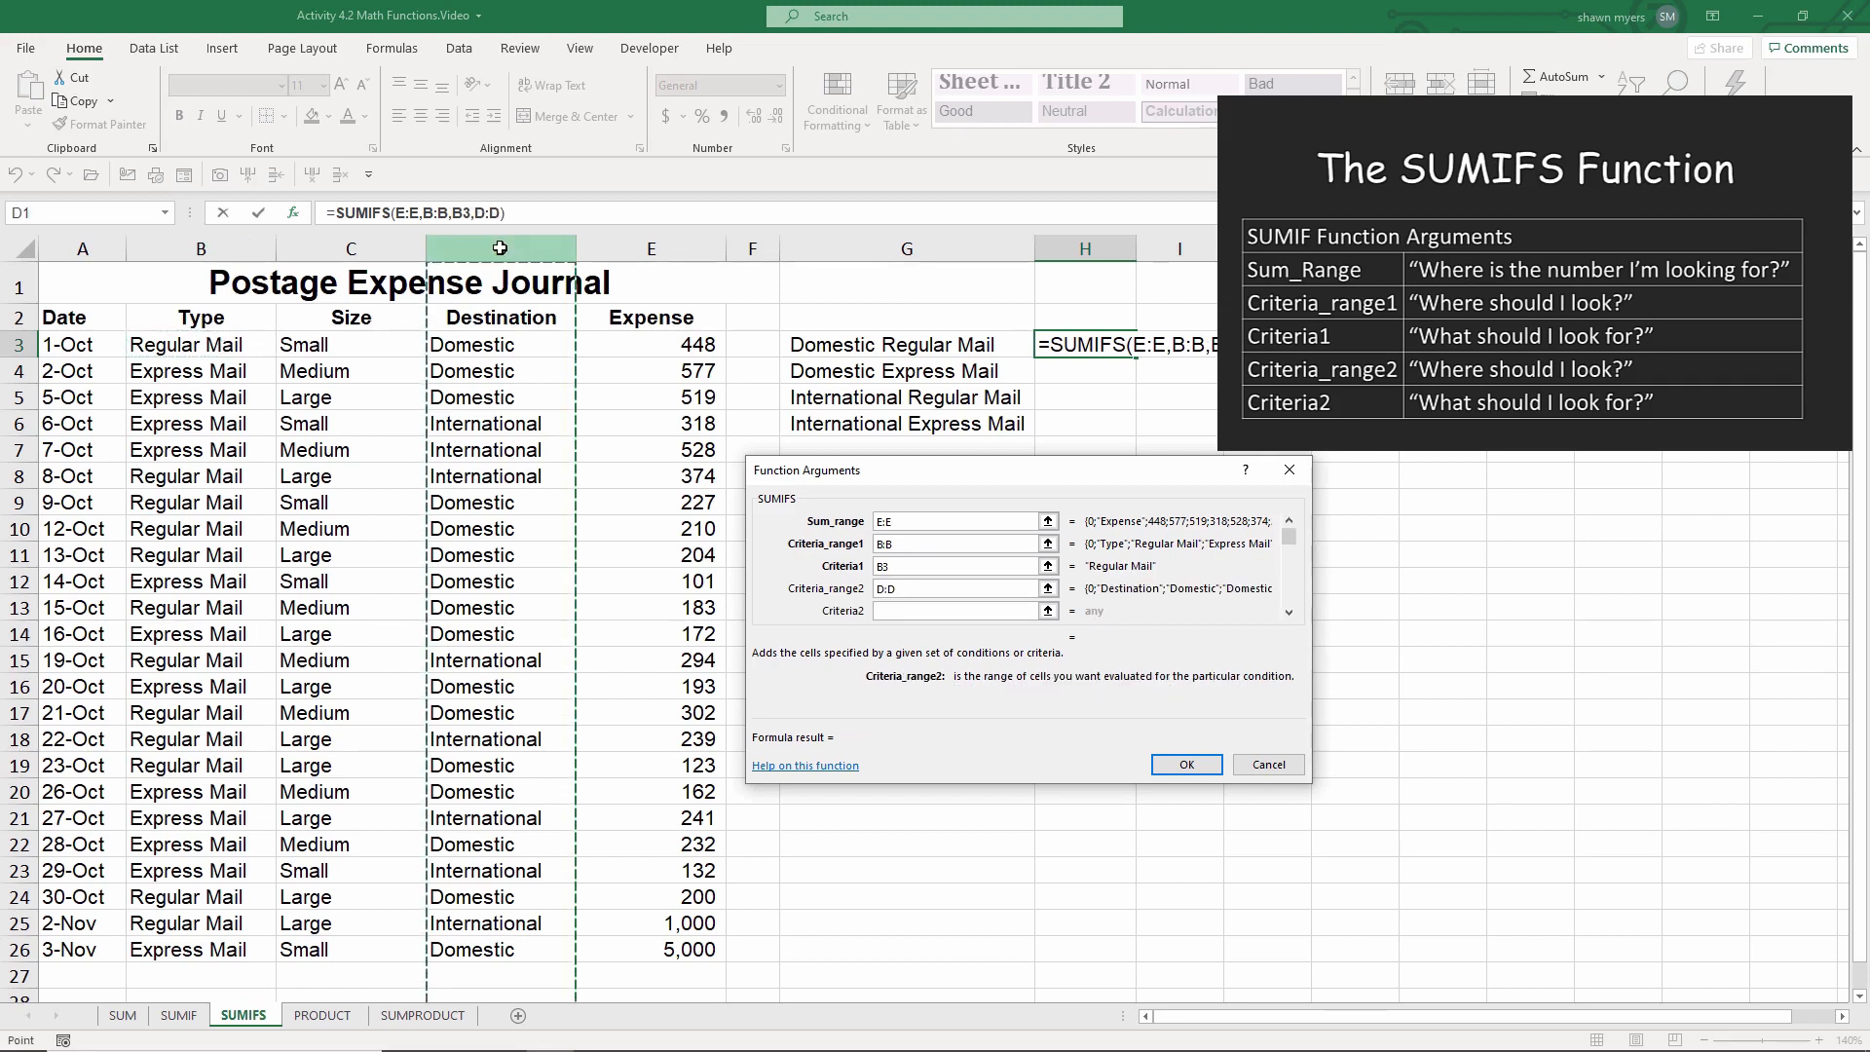
key(Tab)
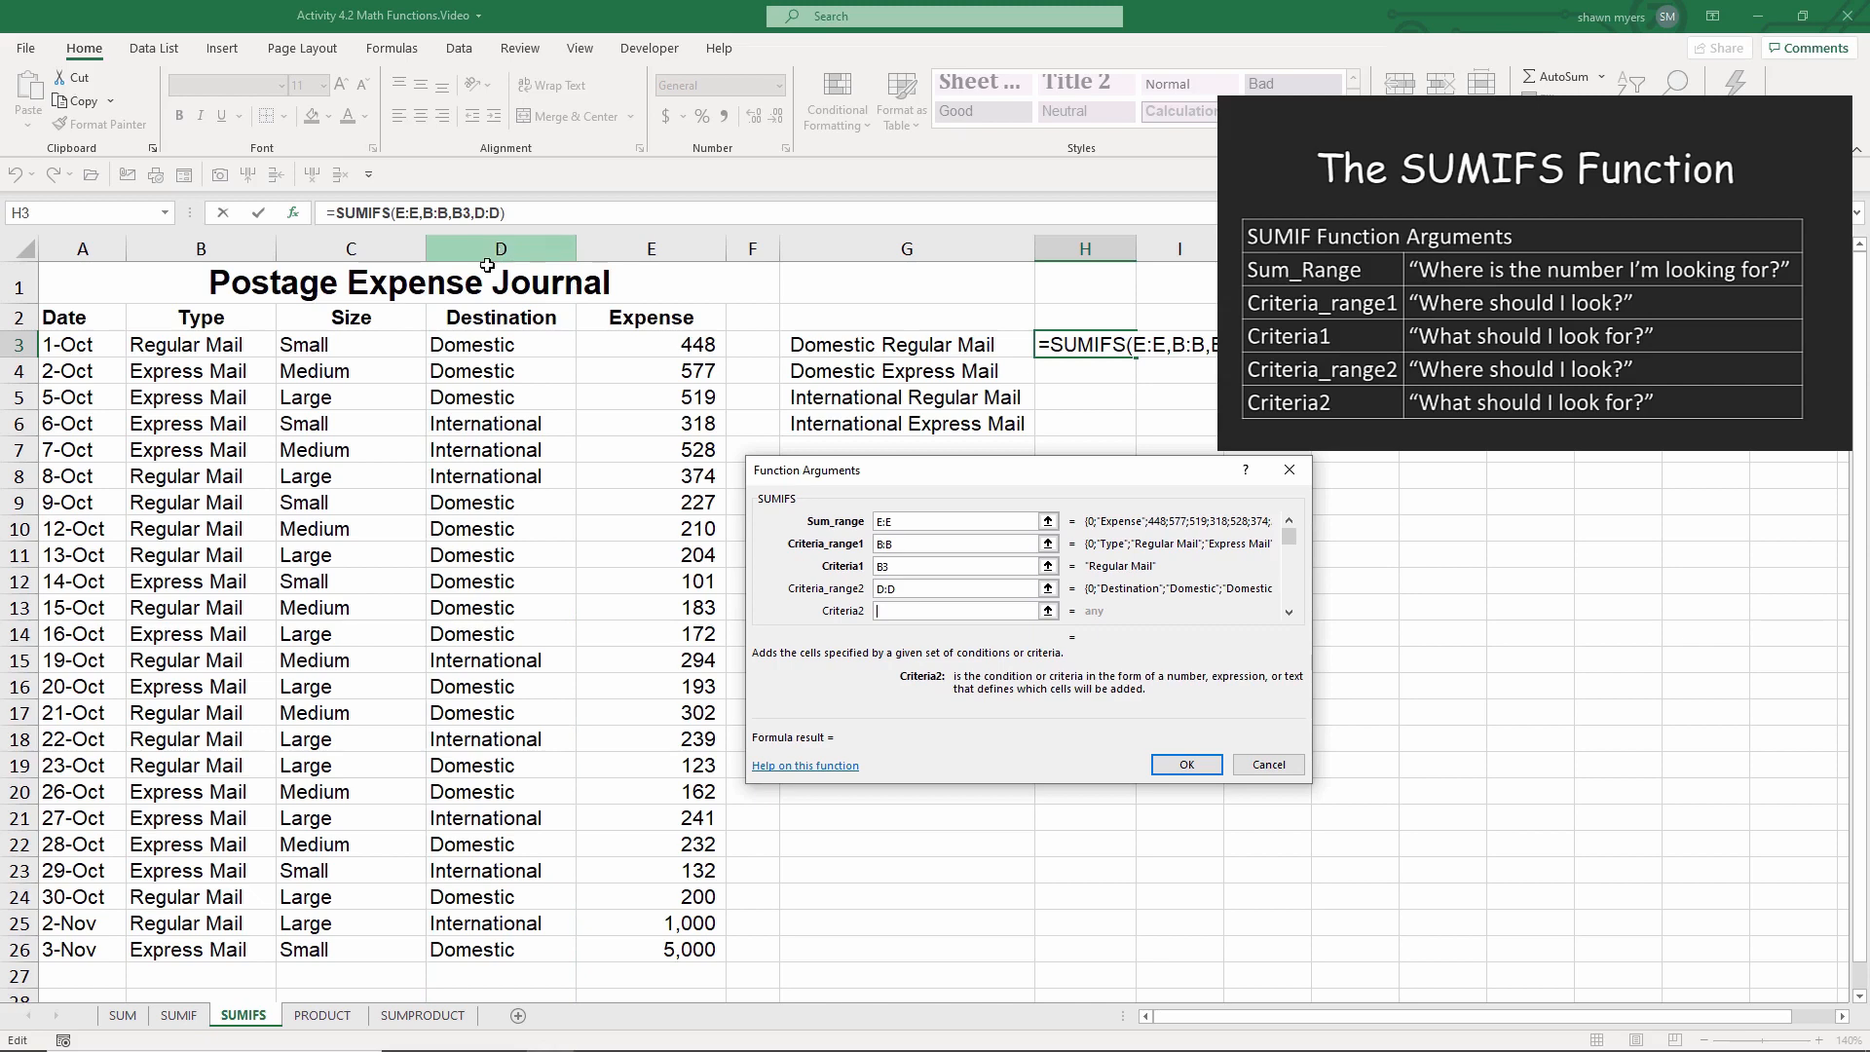
click(462, 346)
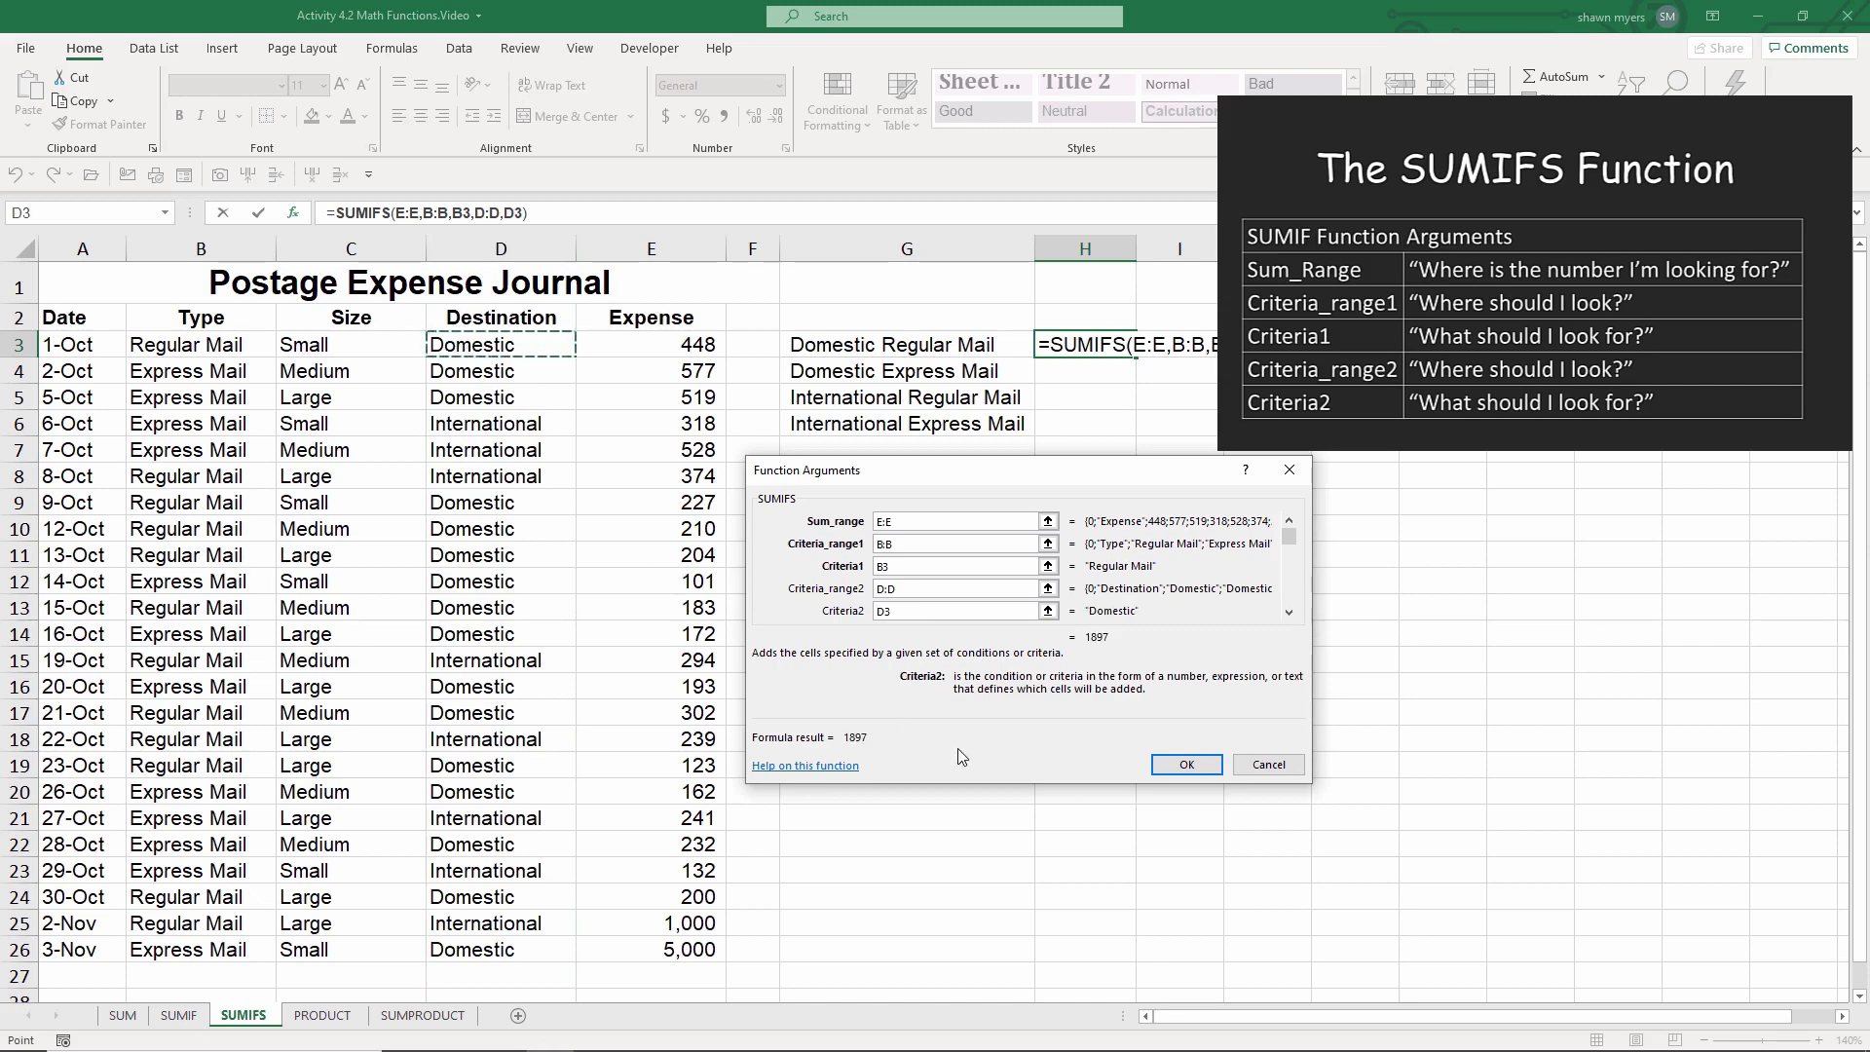
click(1188, 765)
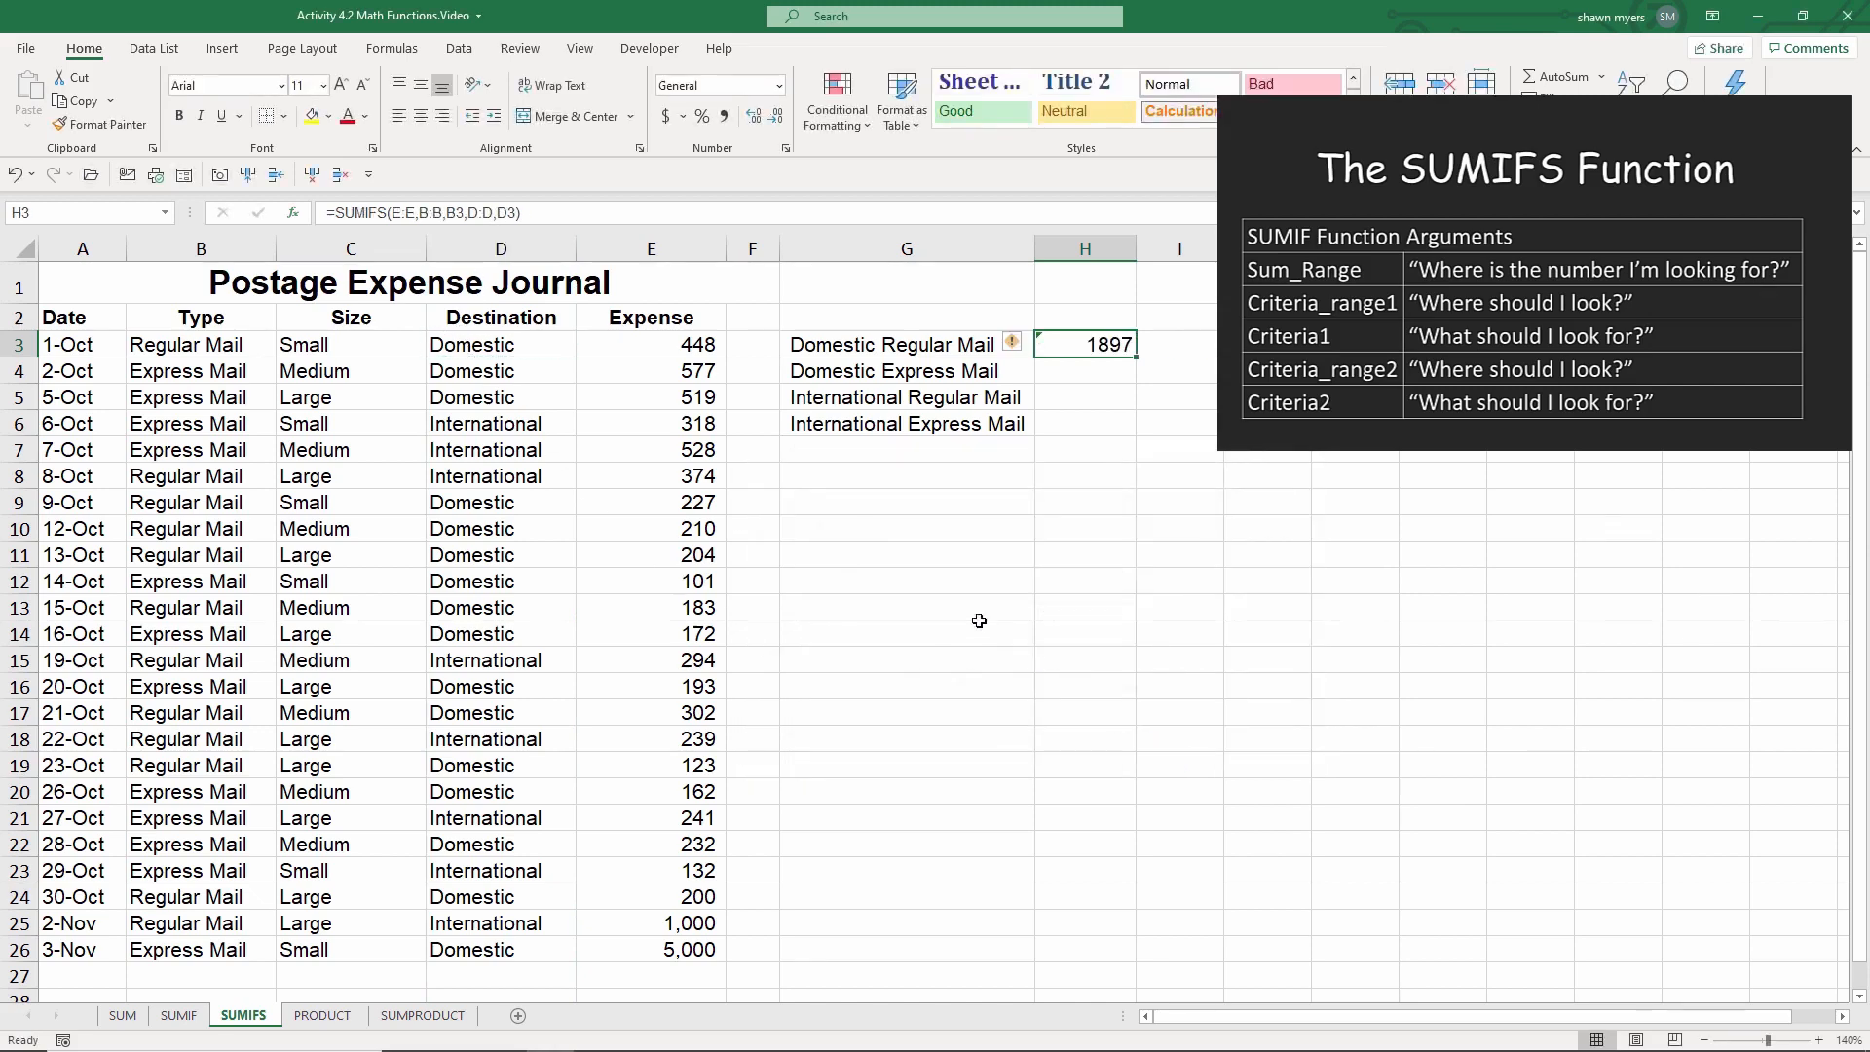
Step: On the PRODUCT sheet, enter =PRODUCT(D4,C4) in E4 to compute the first row's total cost
click(910, 514)
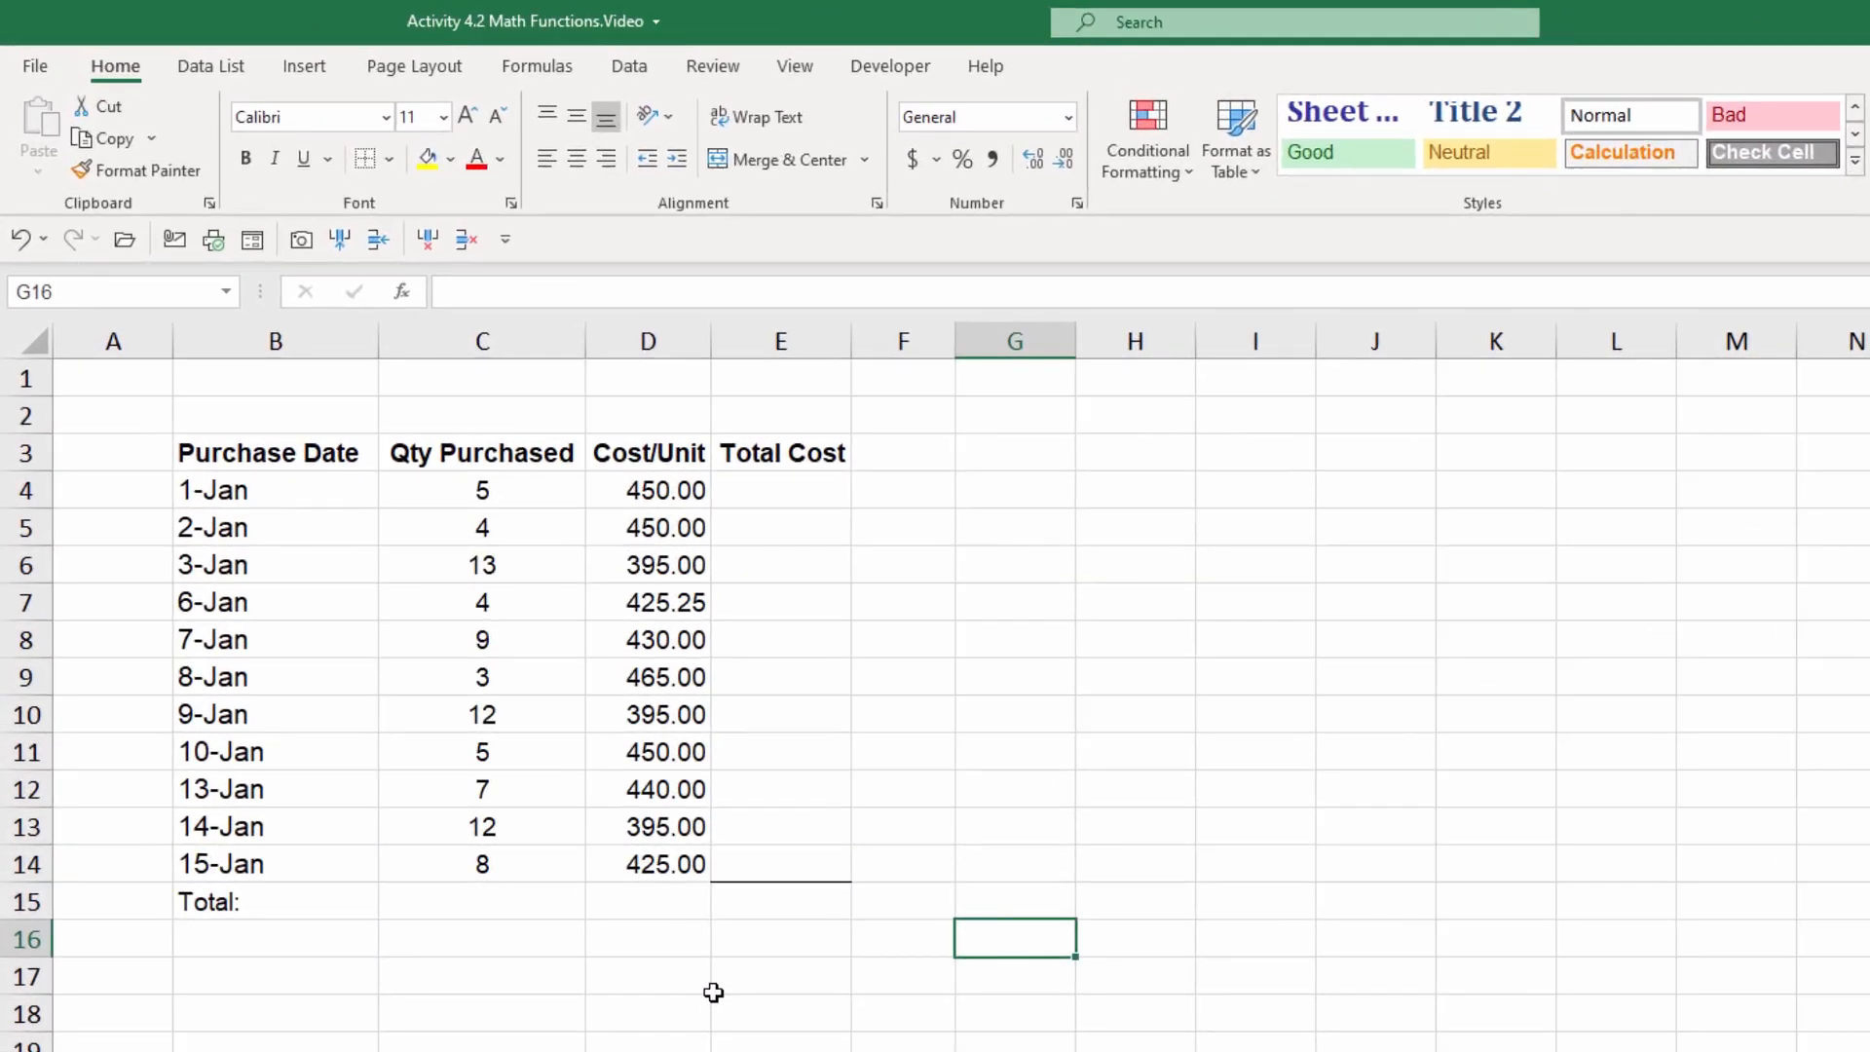
click(802, 492)
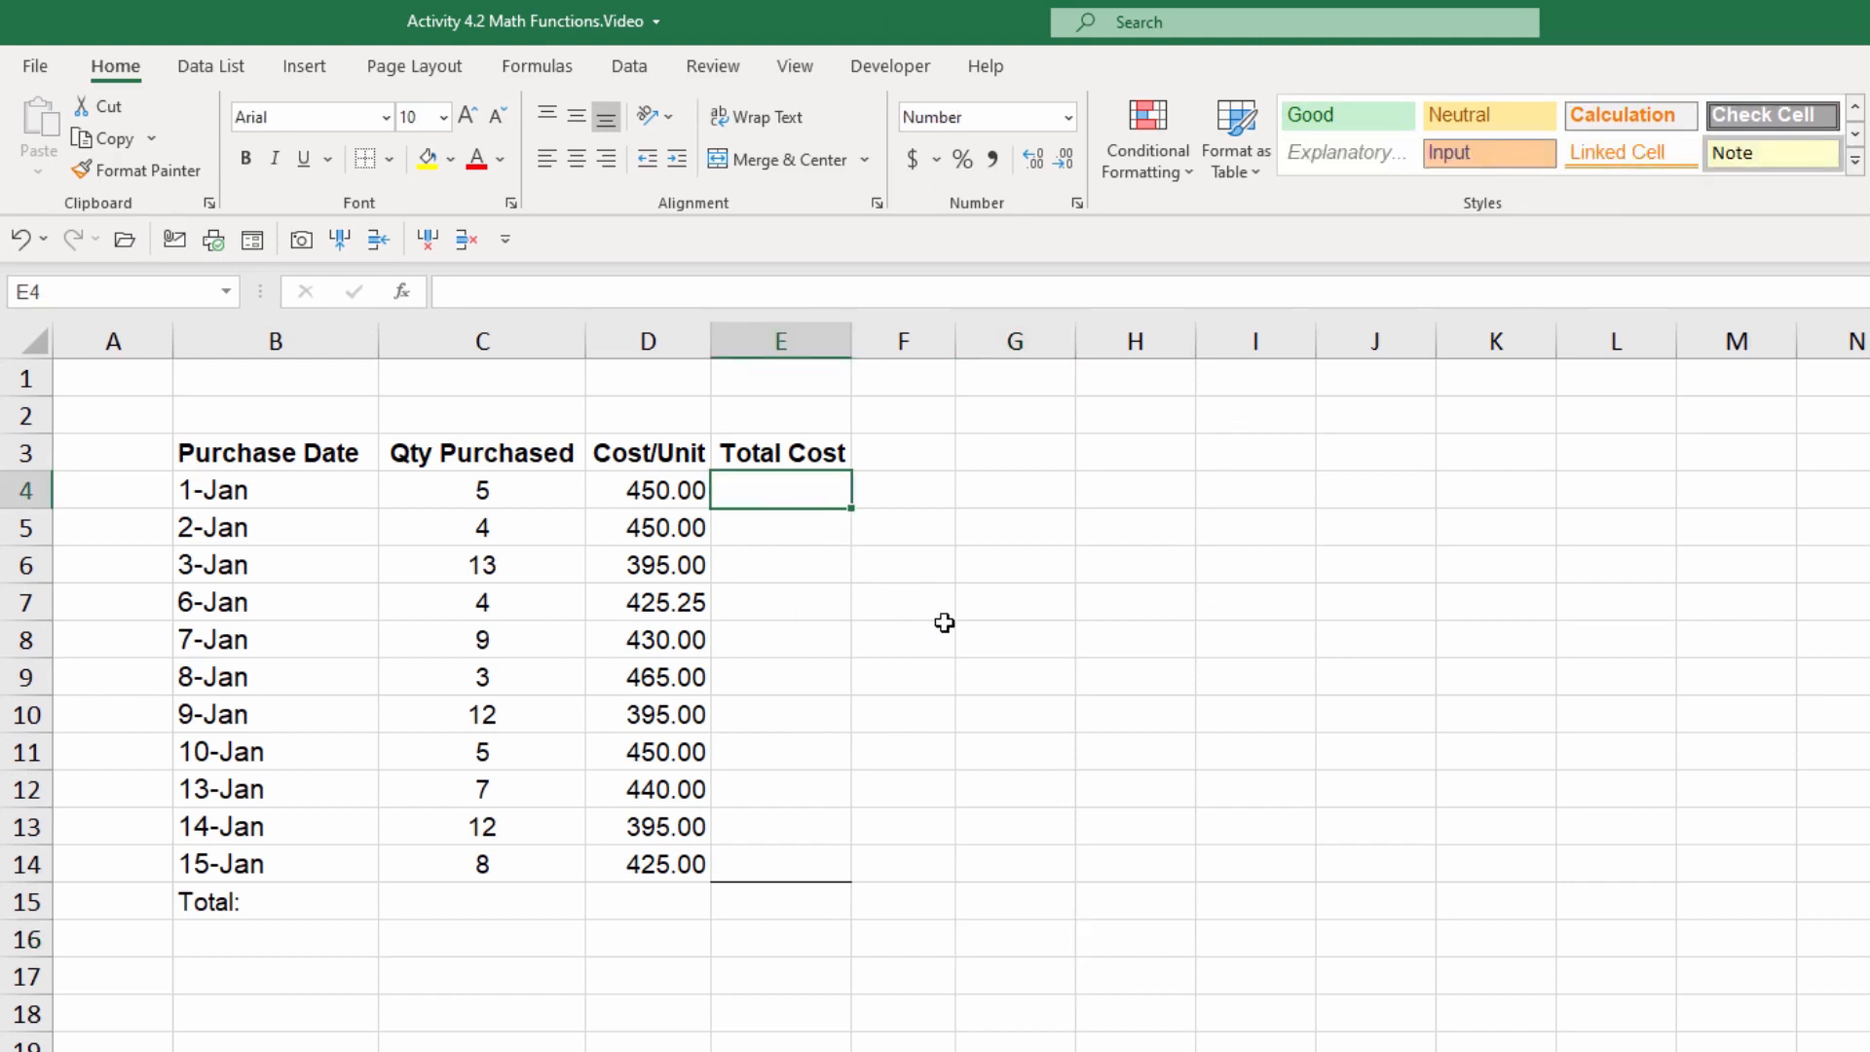
text(=prod)
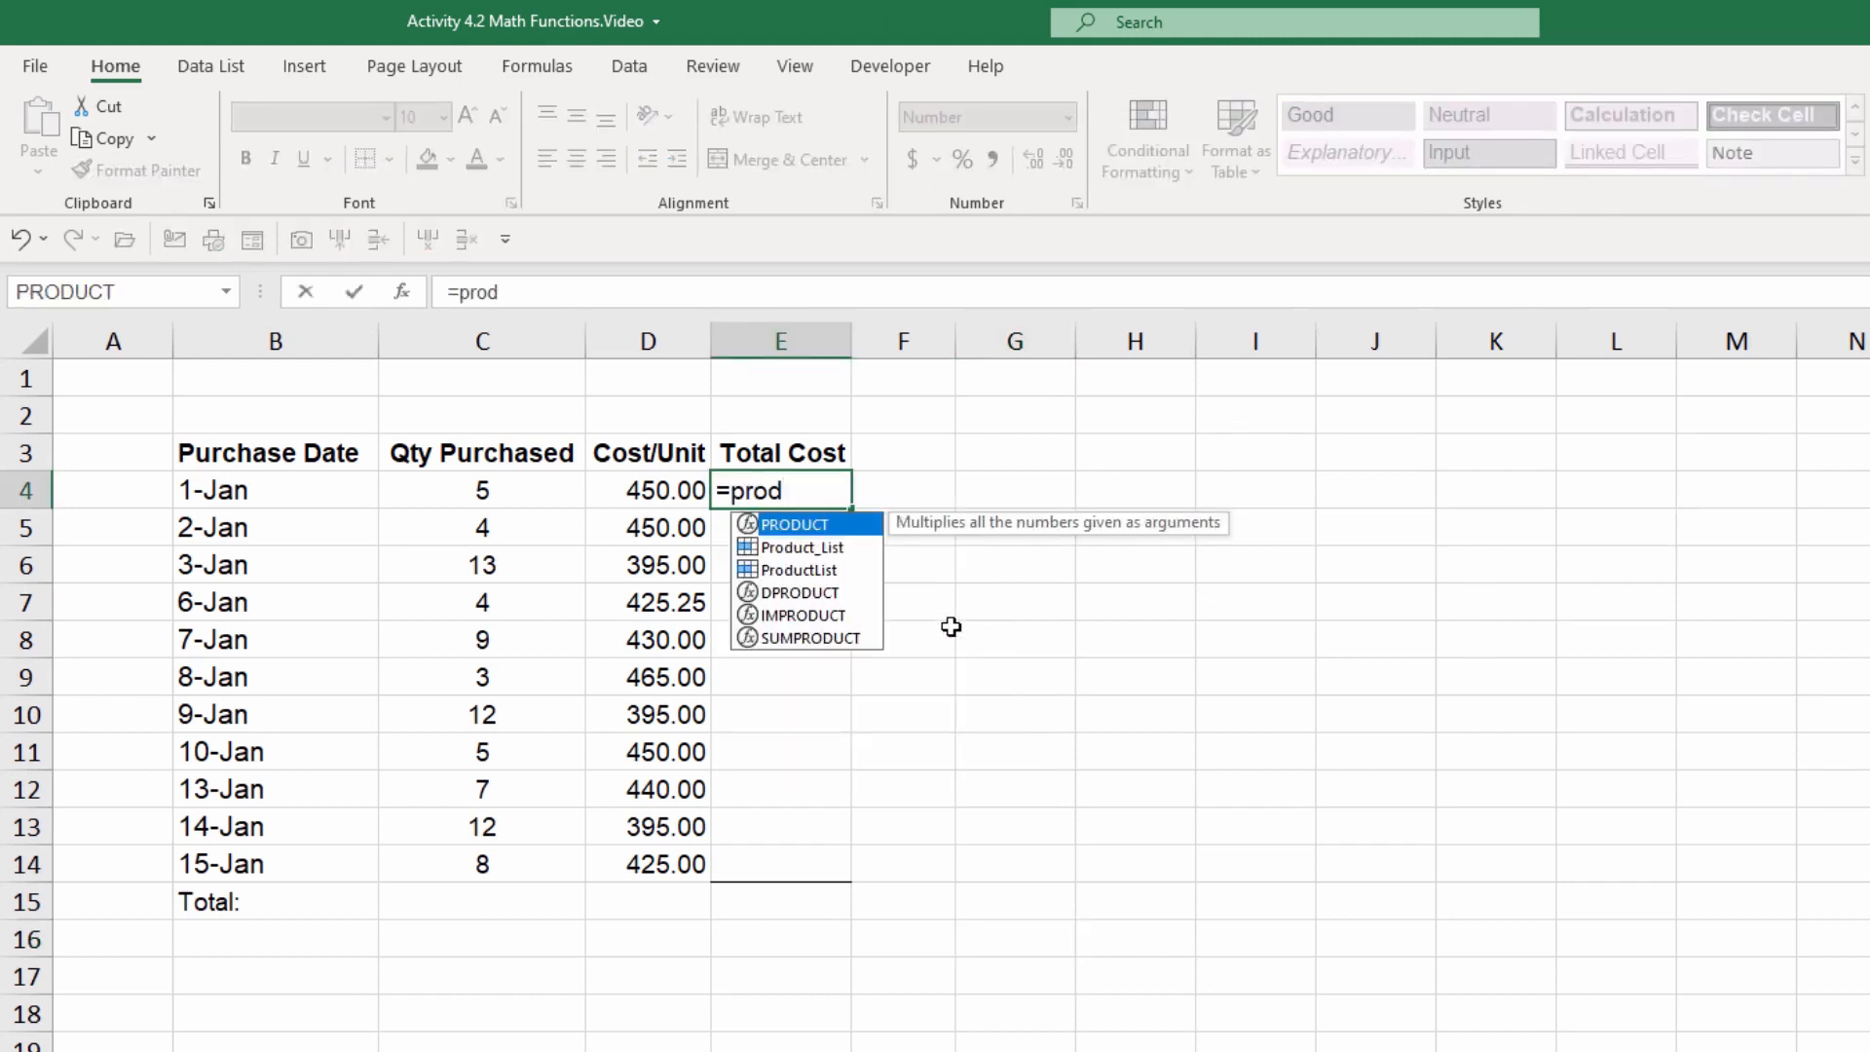
key(Tab)
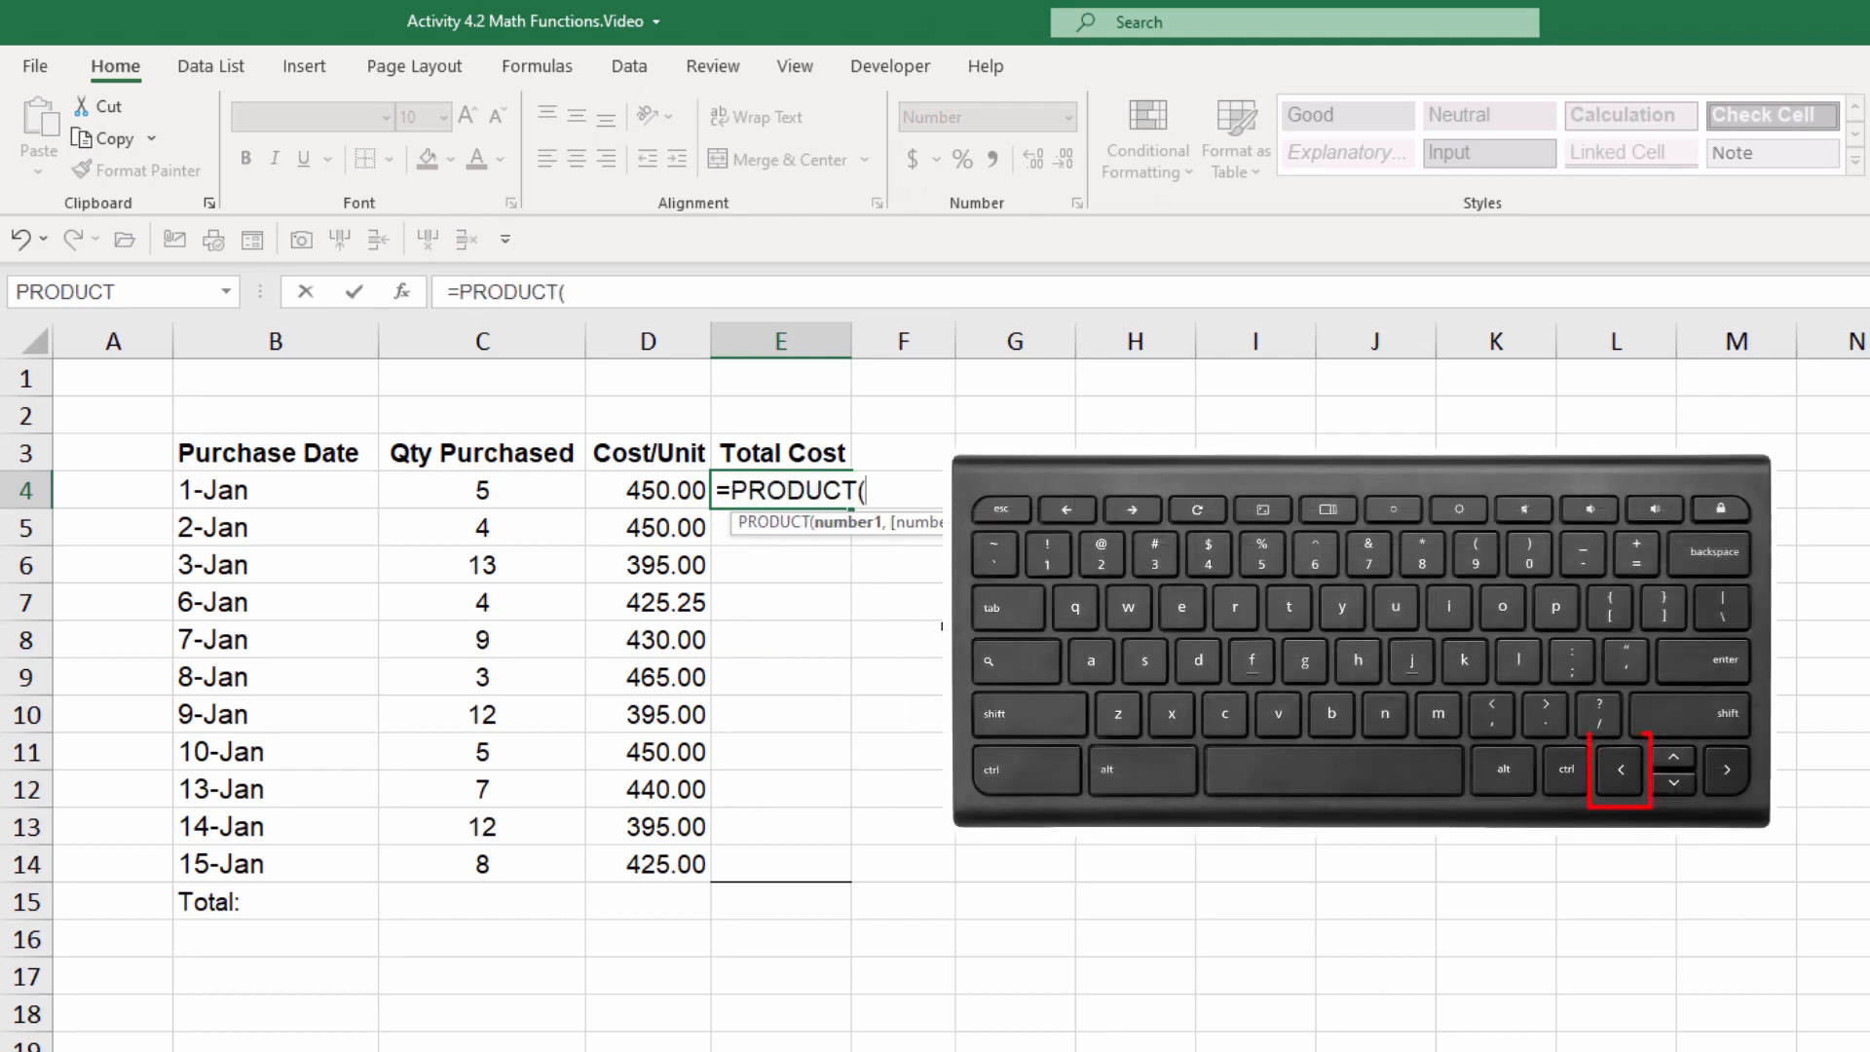
key(Left)
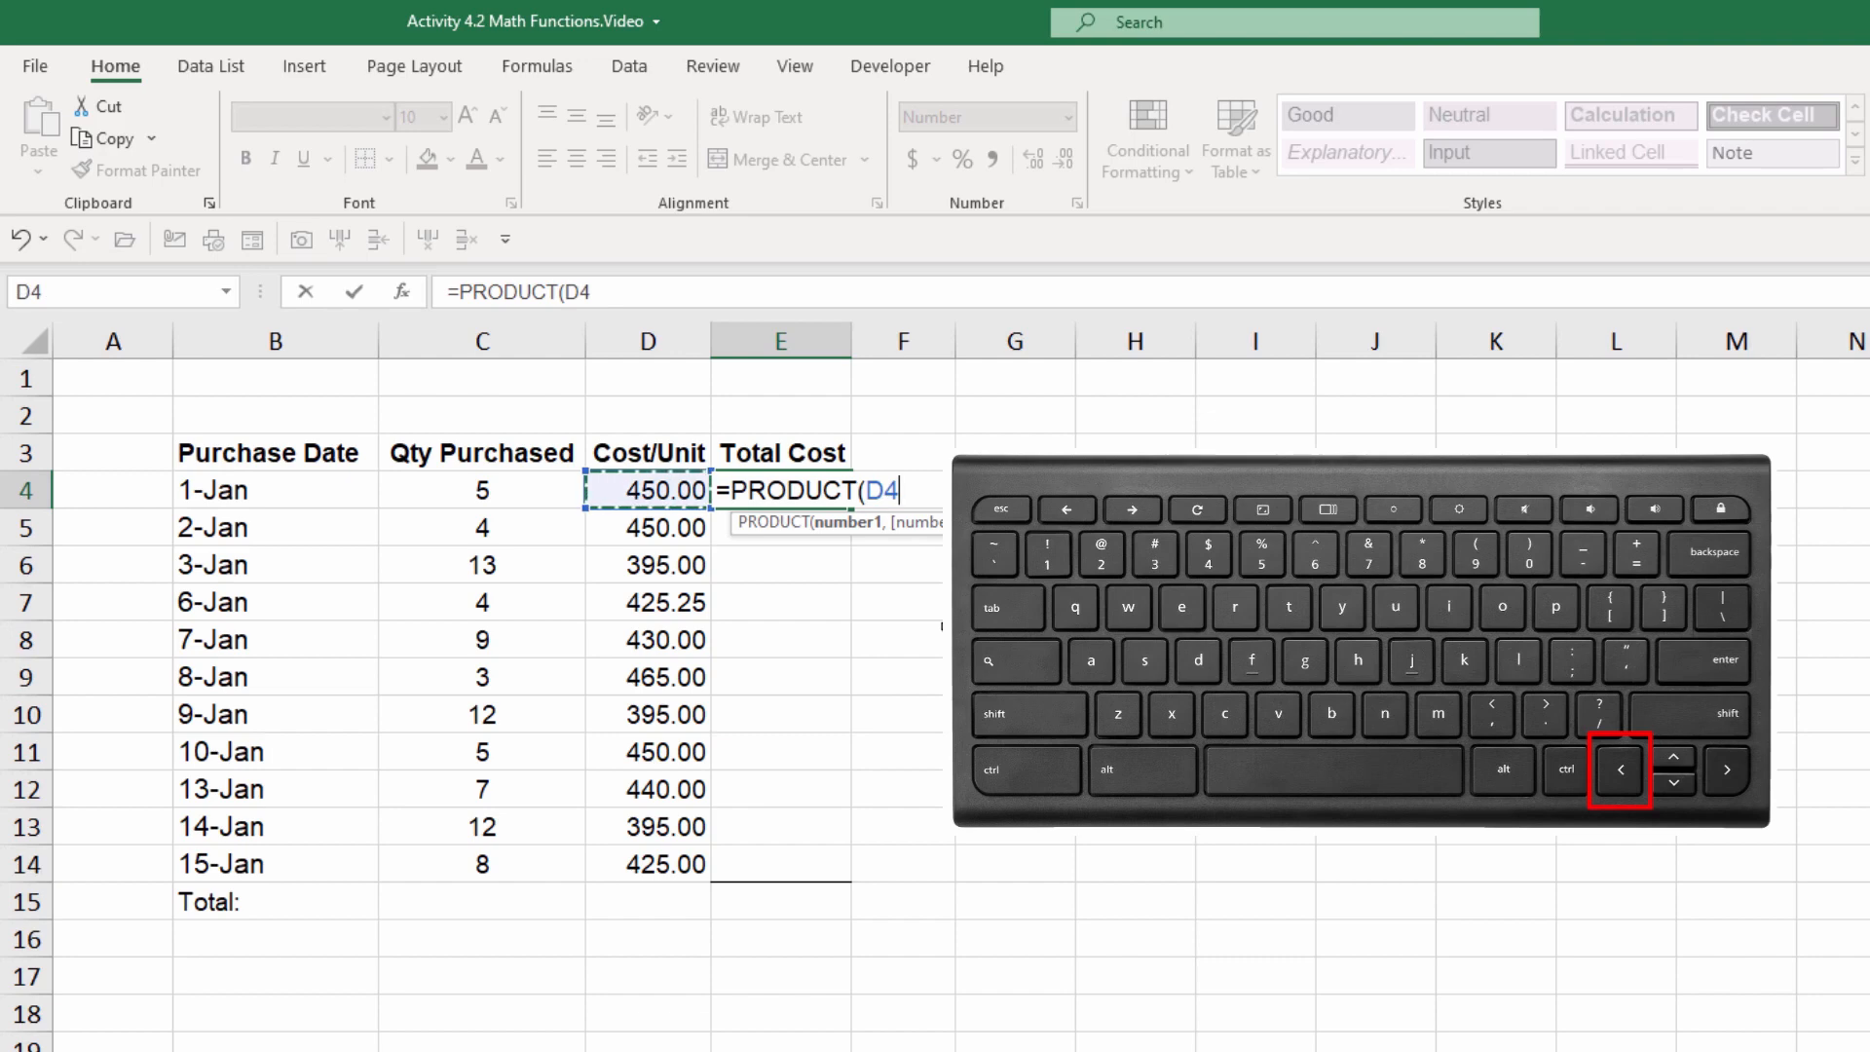
text(,)
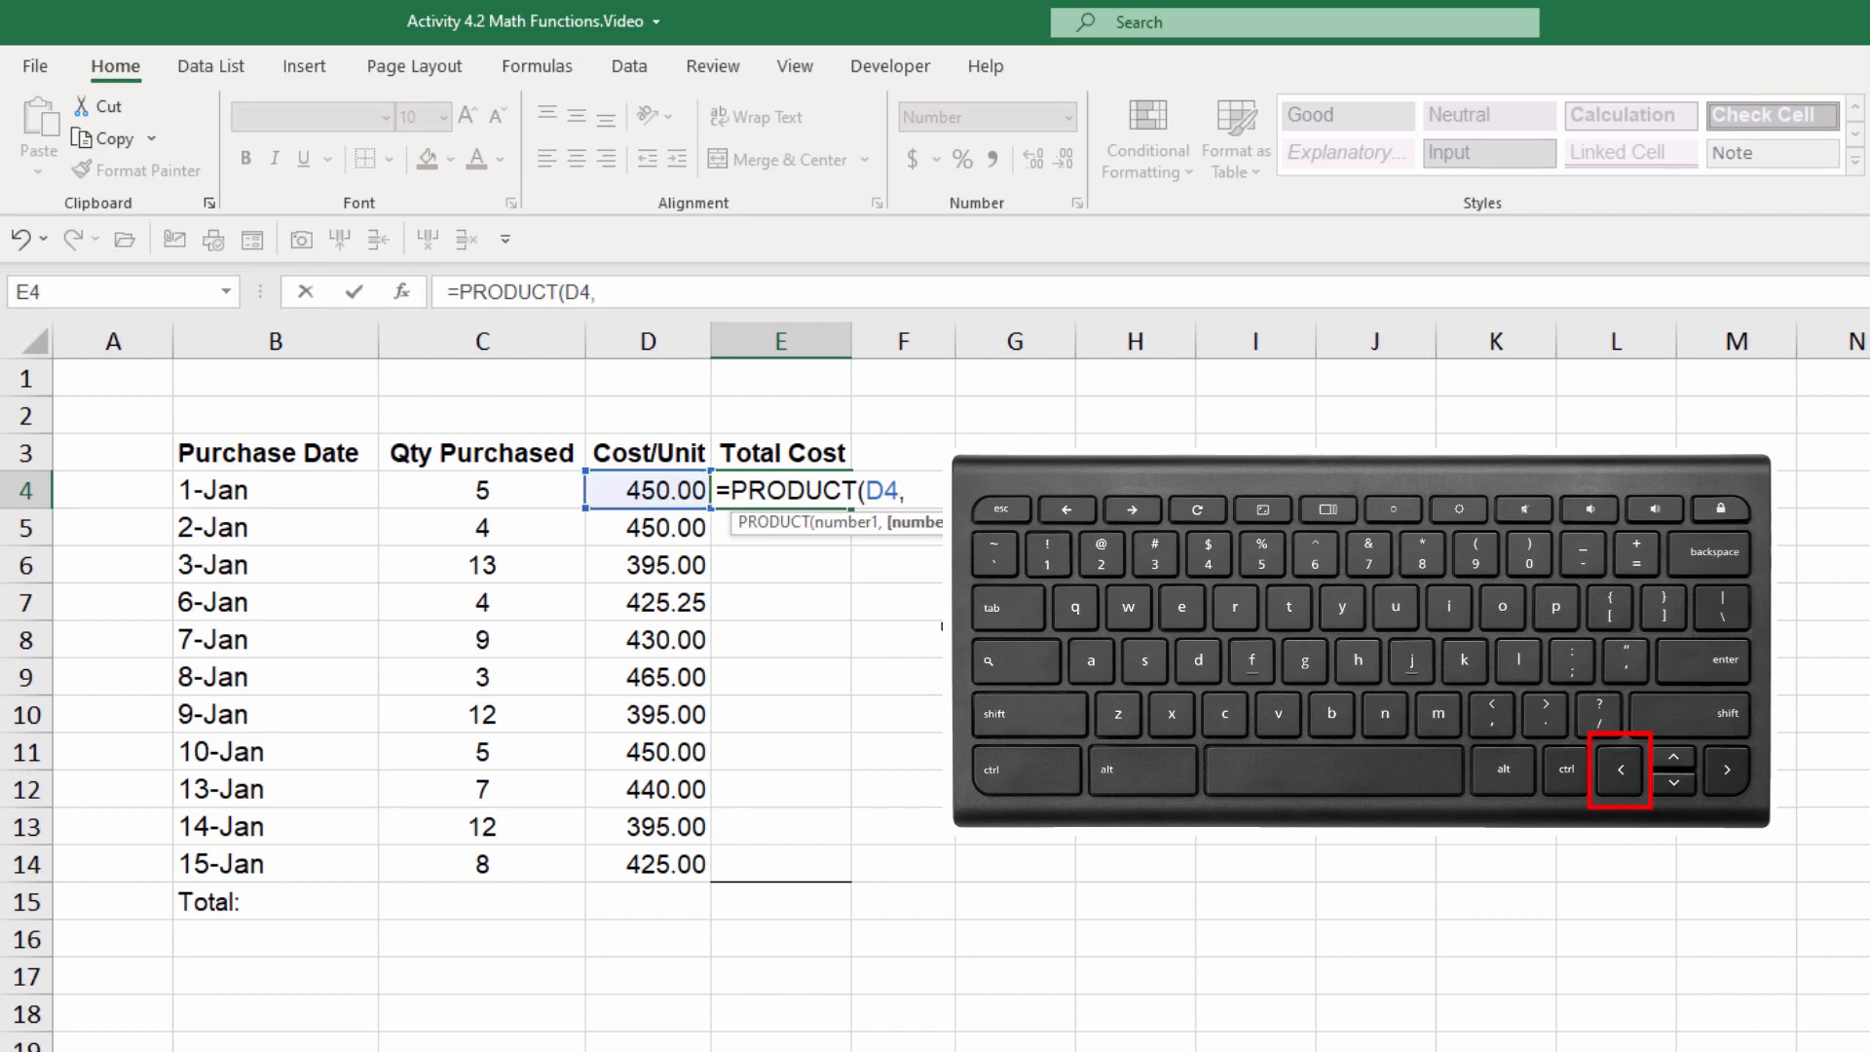
key(Left)
key(Left)
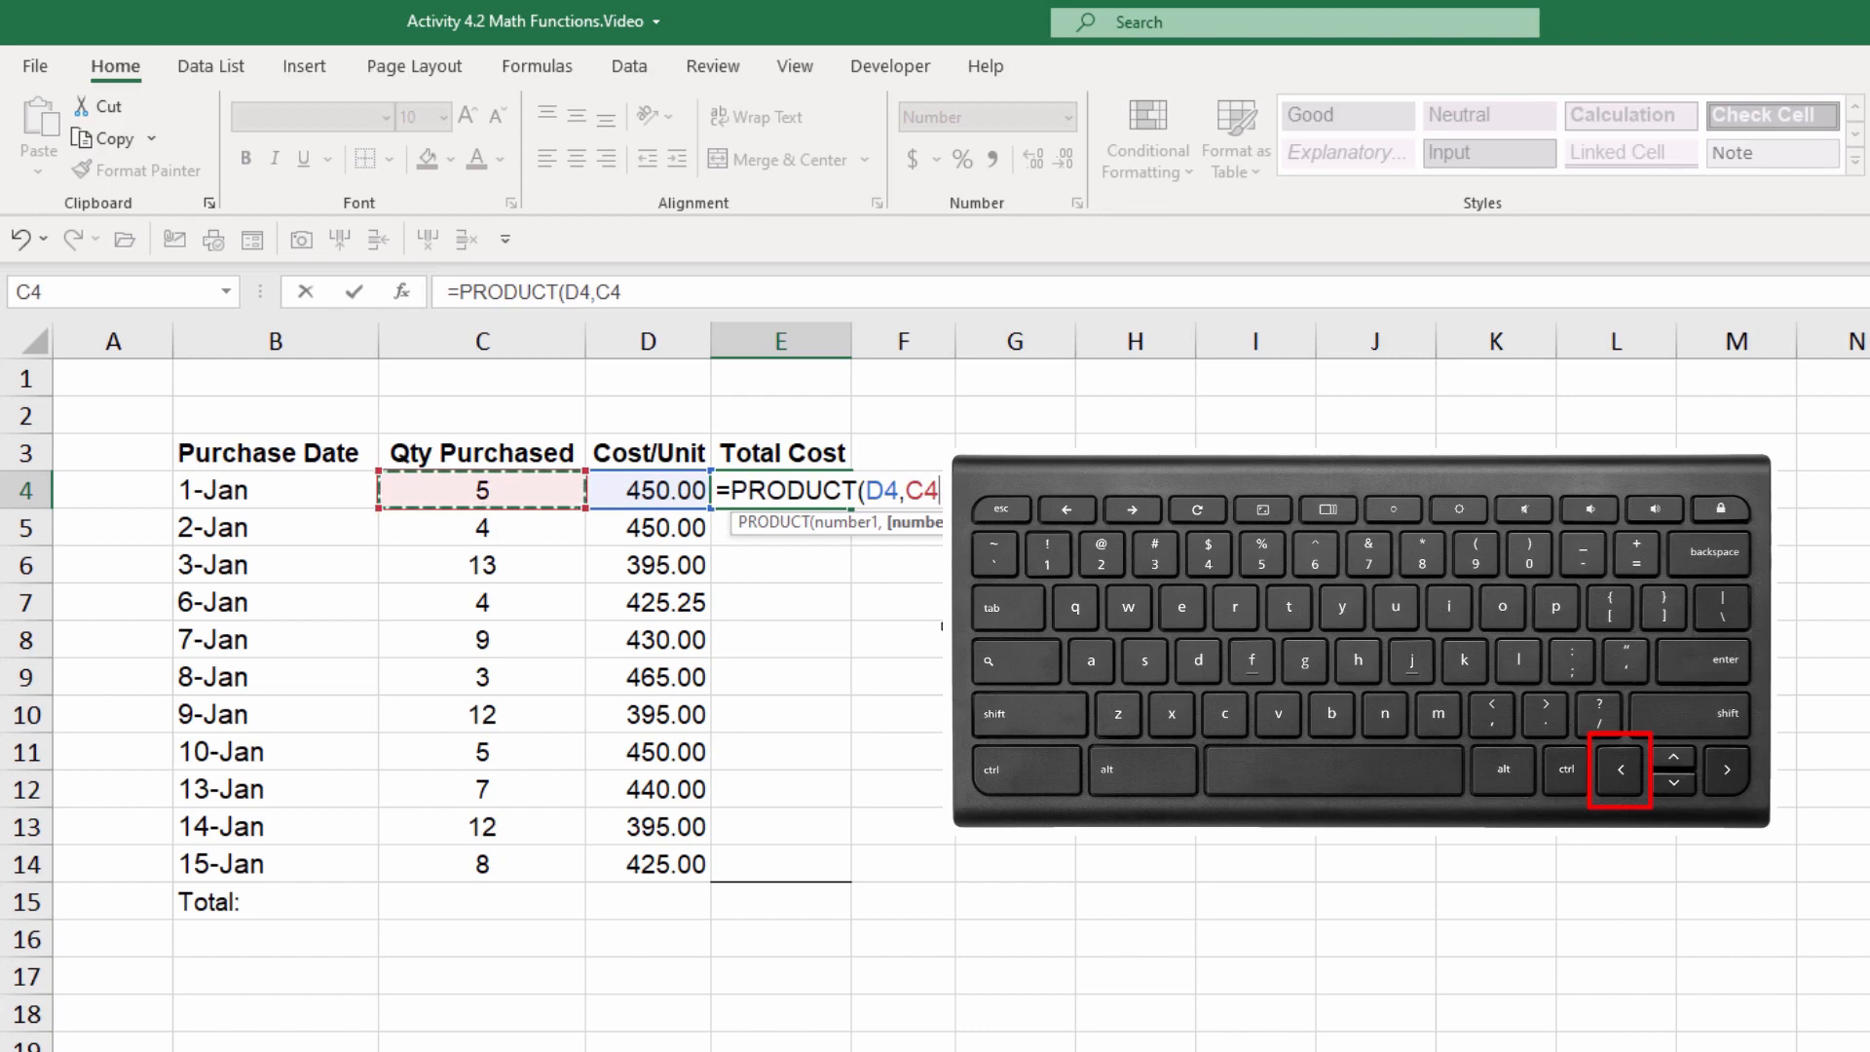
key(Return)
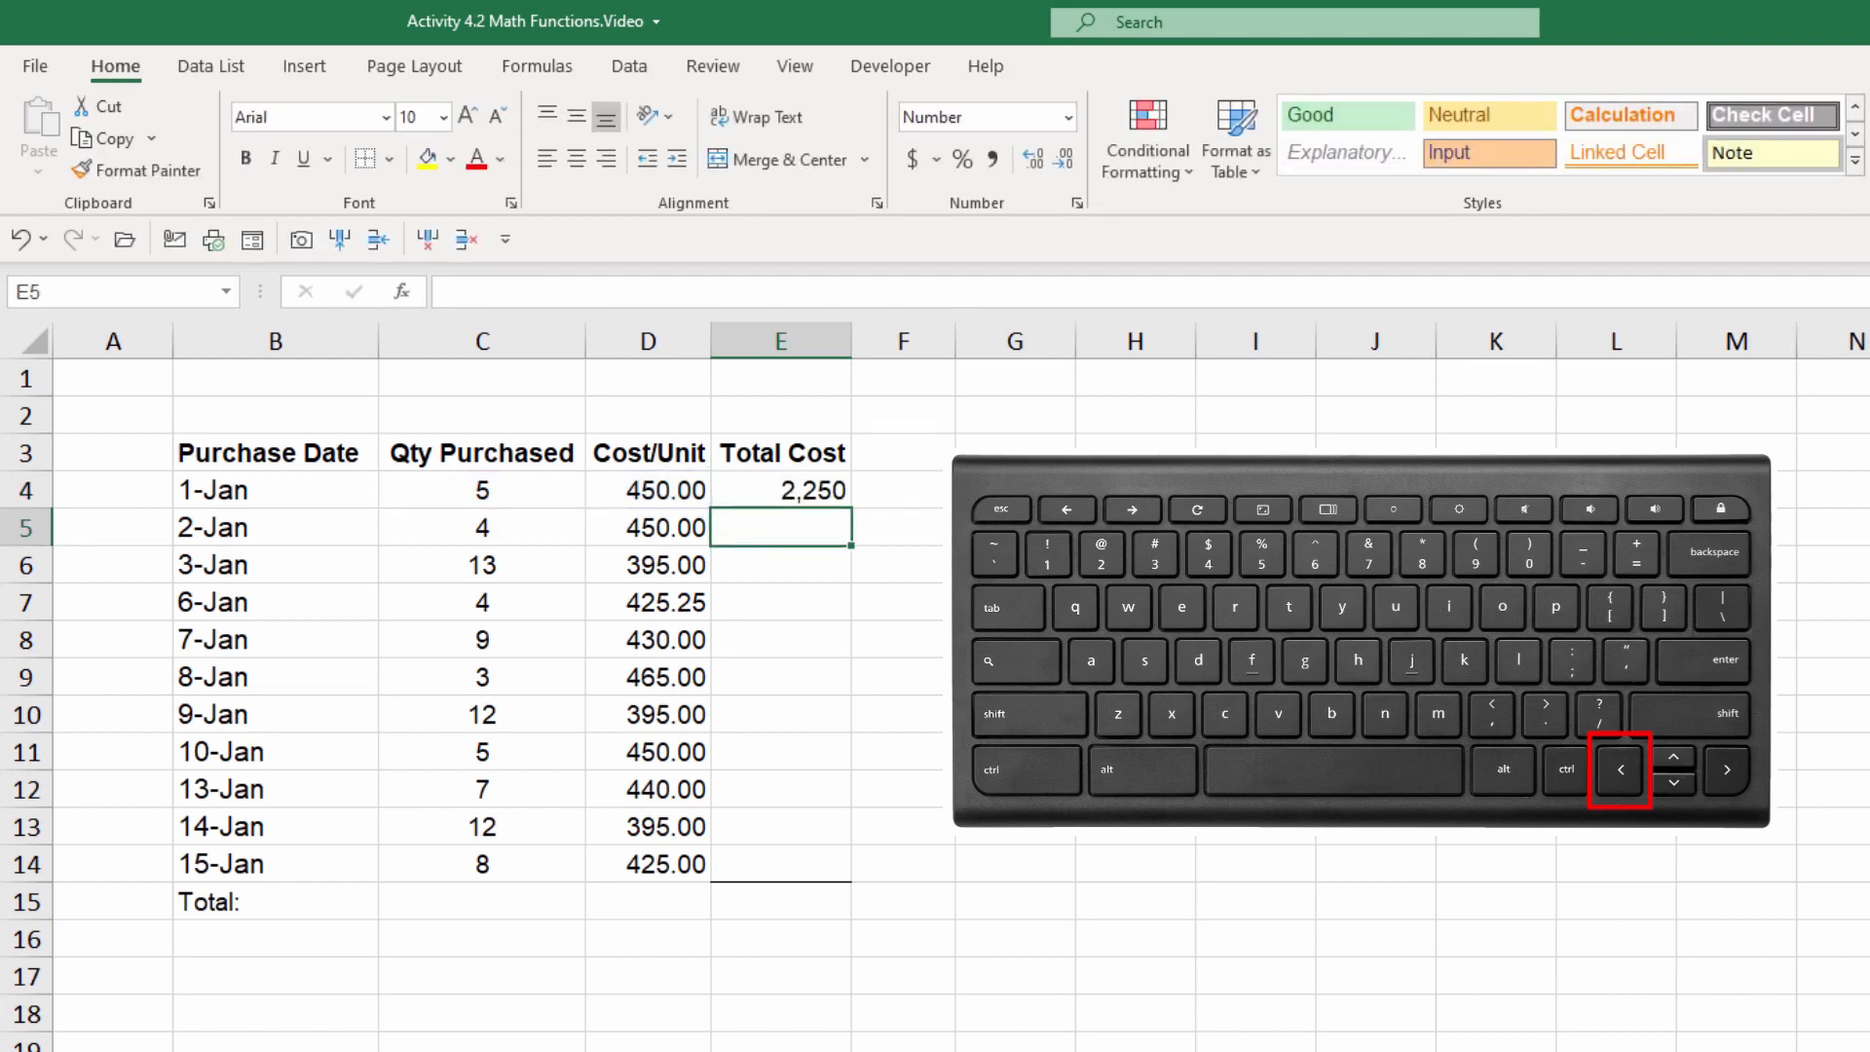
Step: Fill the E4 PRODUCT formula down through E14 for the remaining purchase rows
click(797, 486)
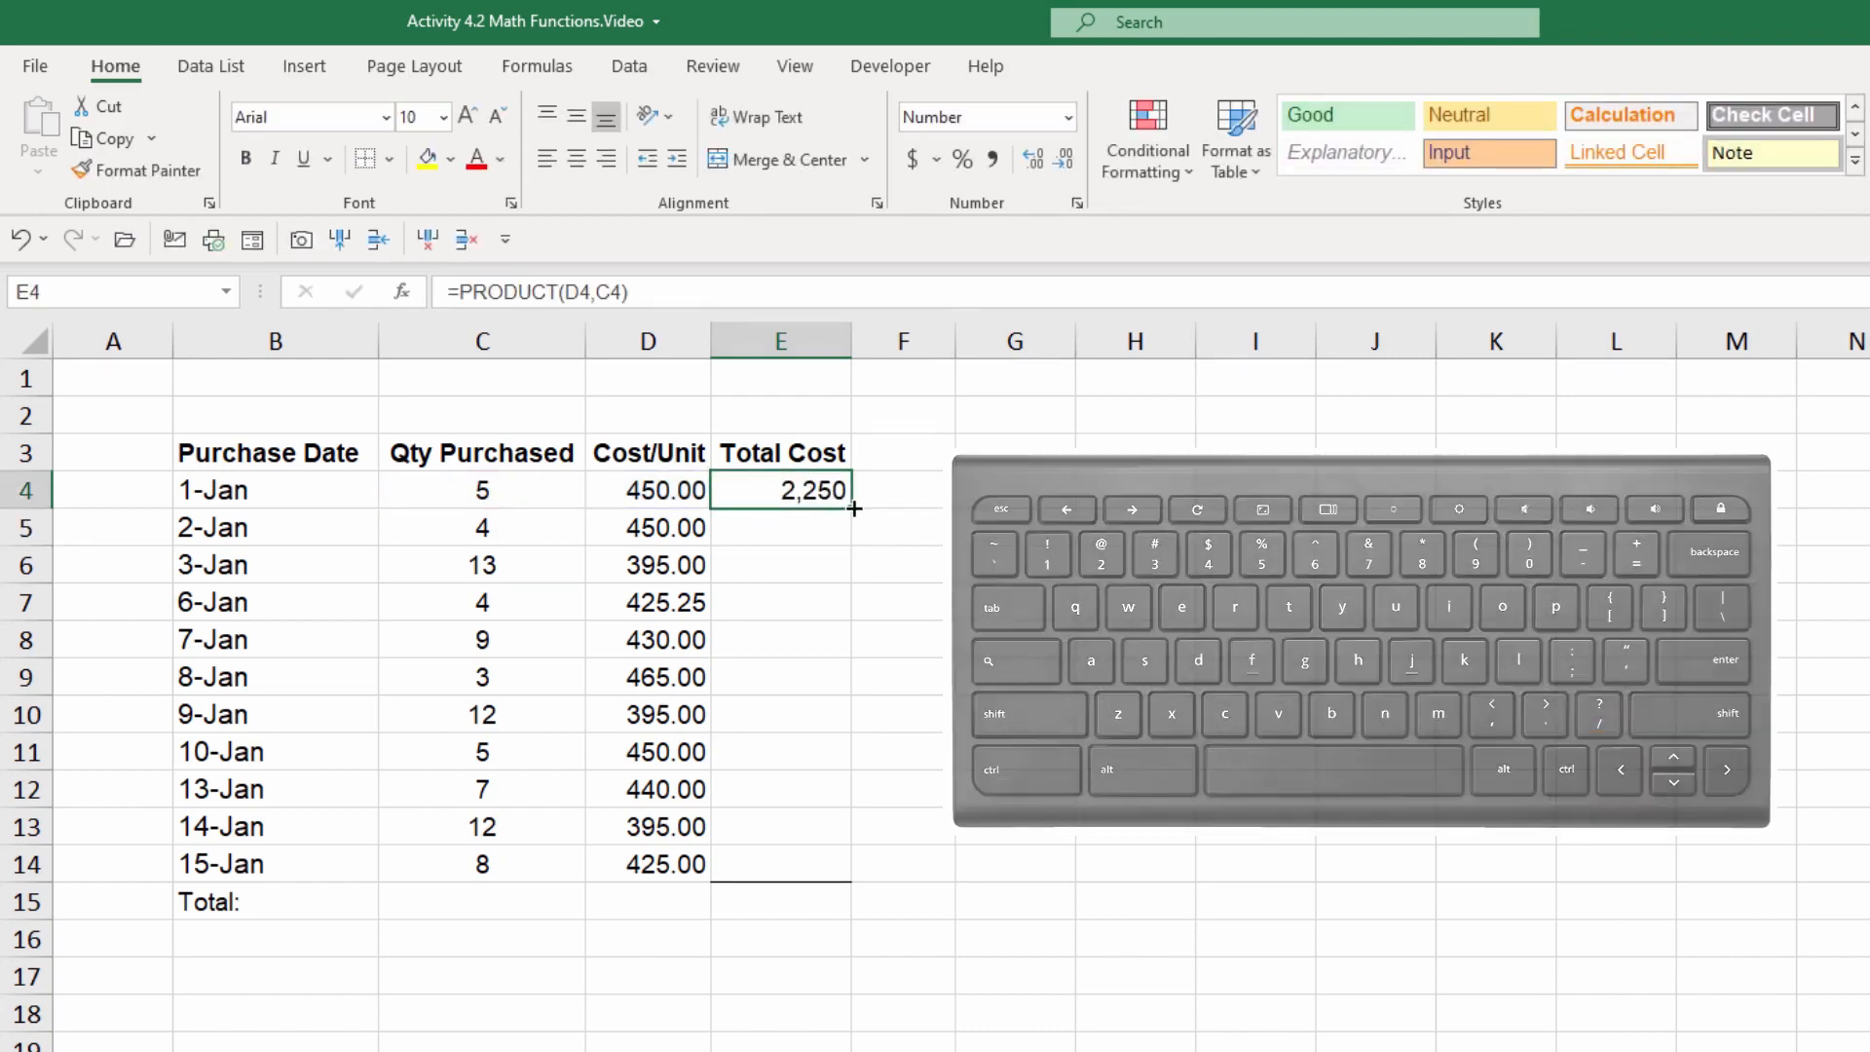
drag(854, 507, 840, 882)
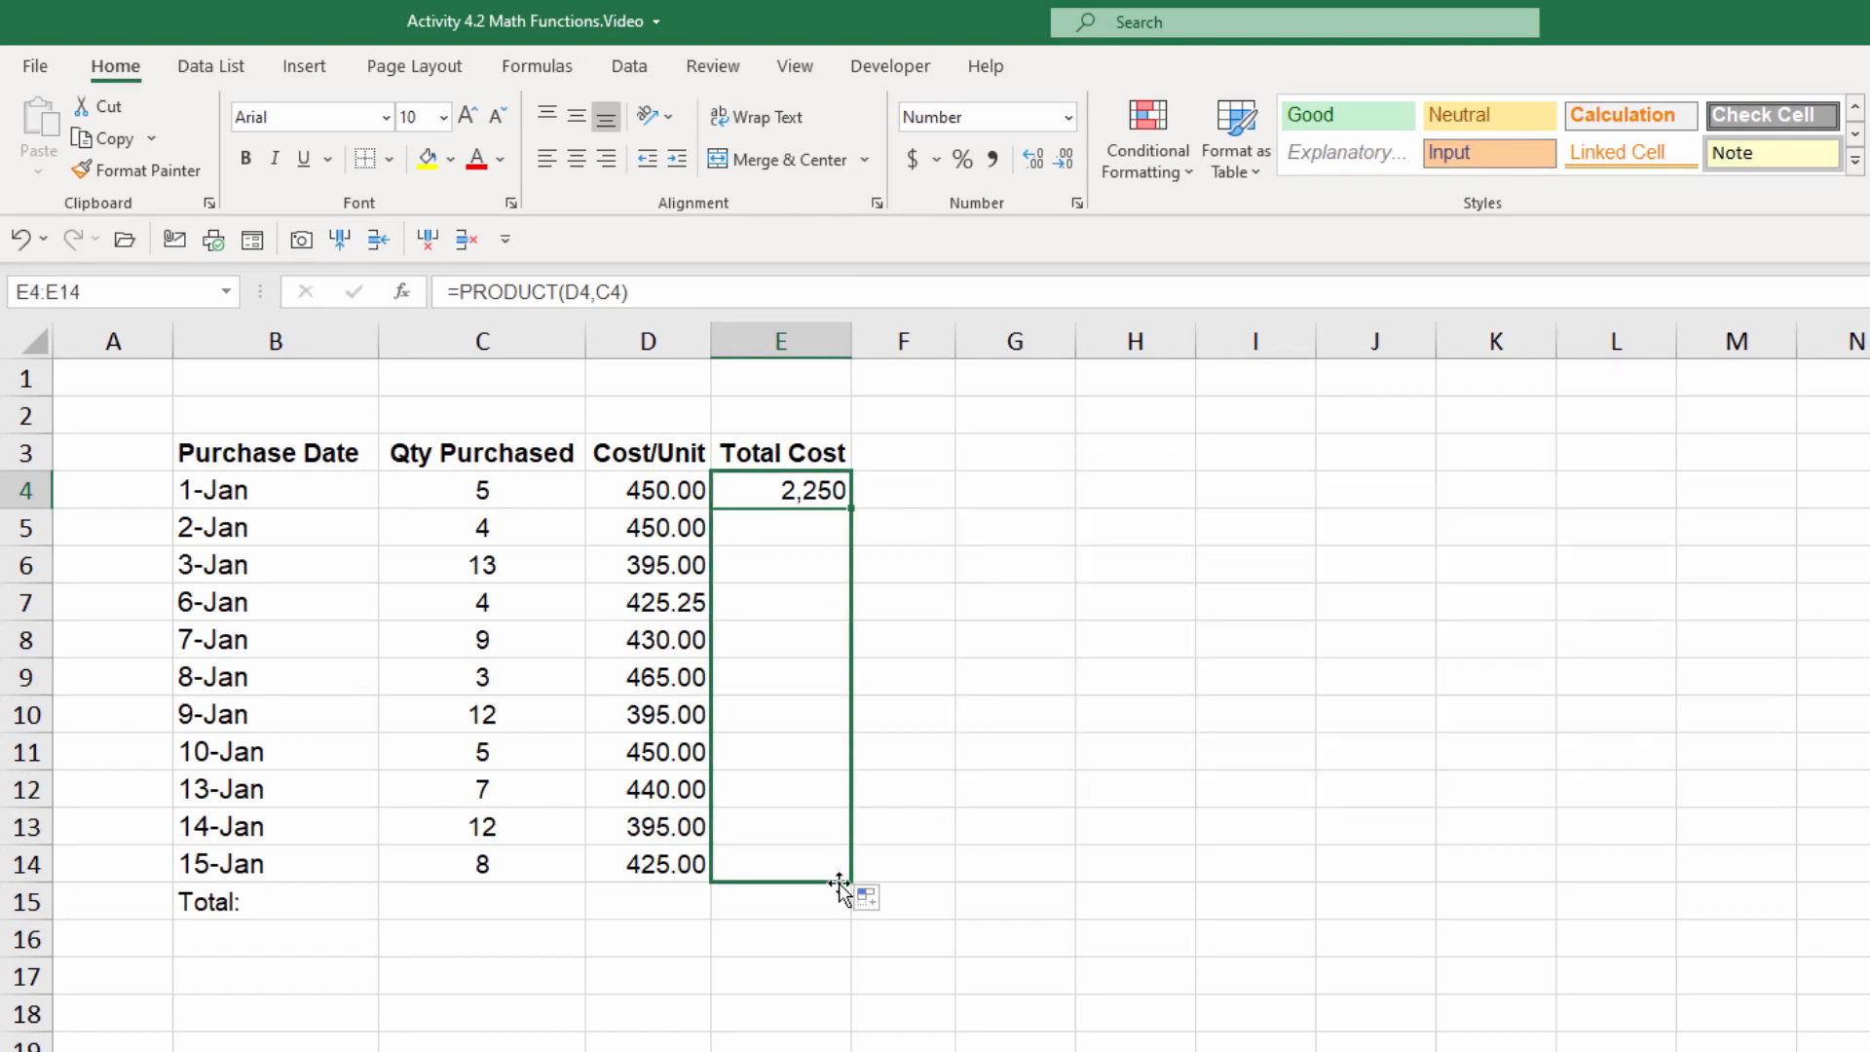
click(780, 962)
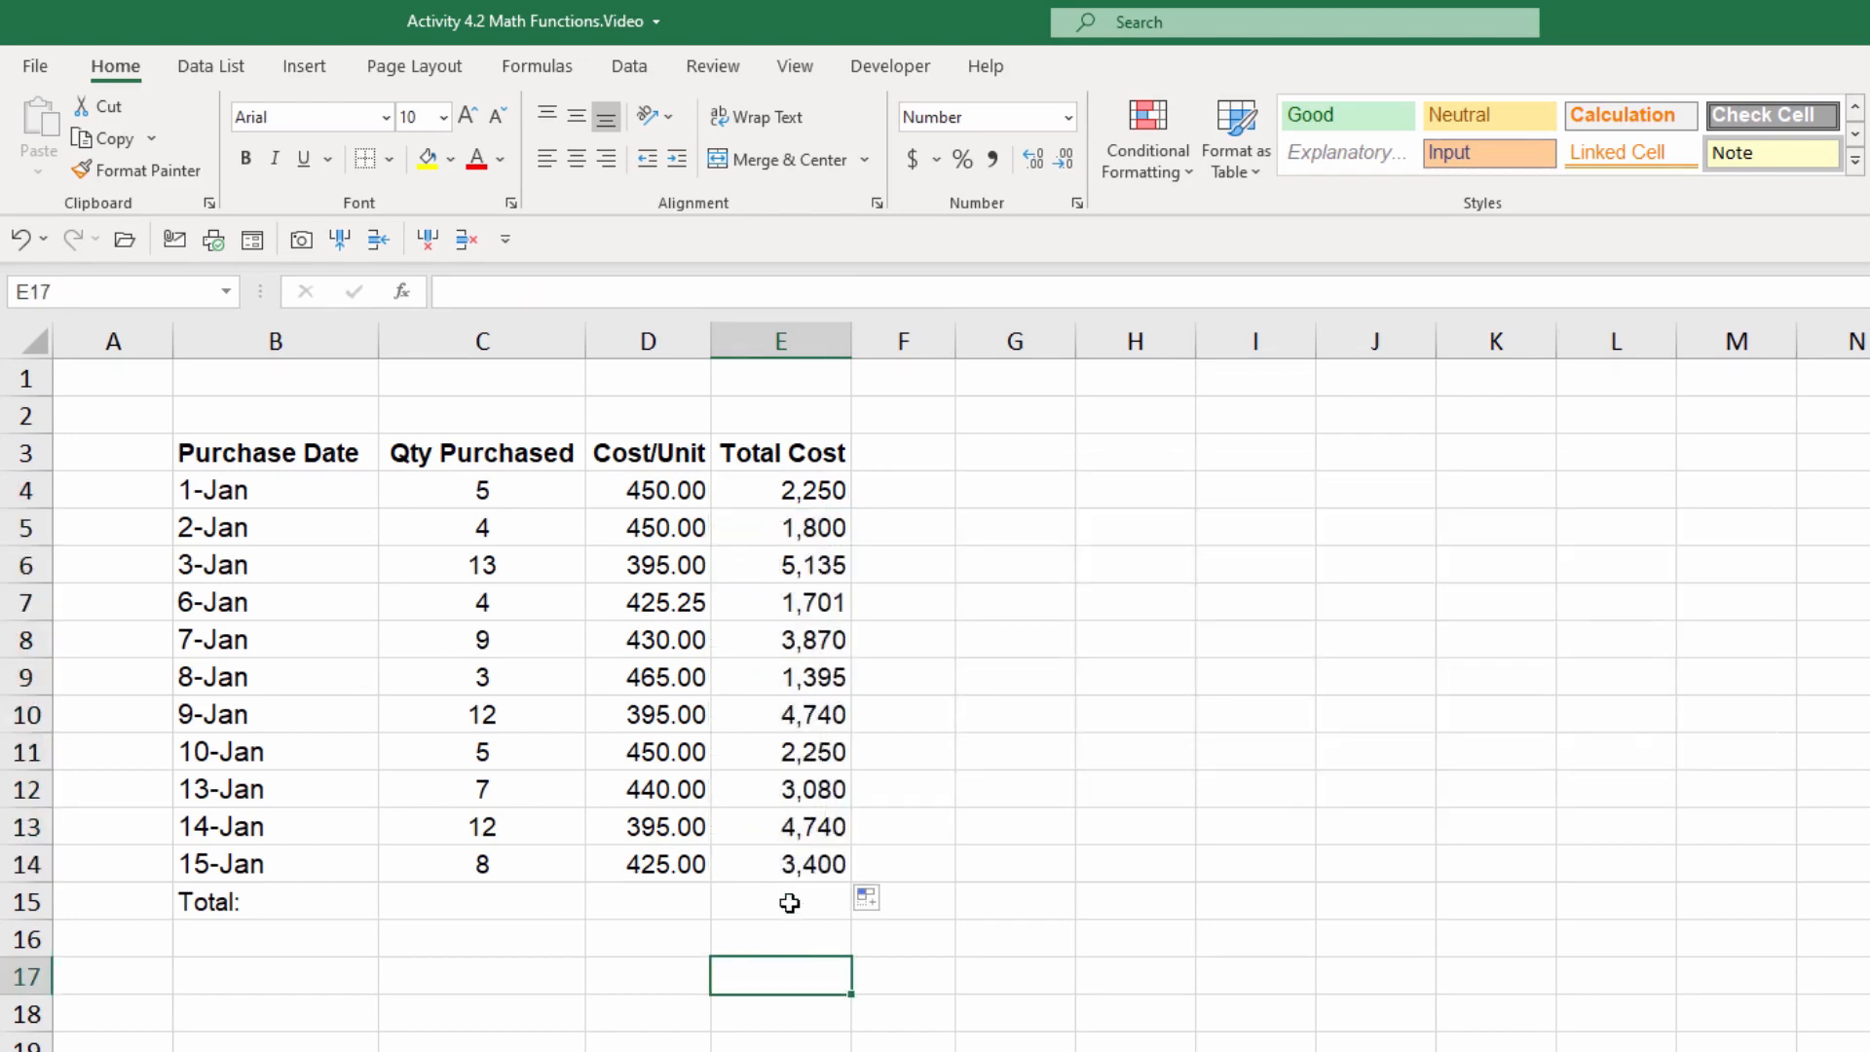
Step: Total the Total Cost column in E15 with AutoSum over E4:E14
click(789, 903)
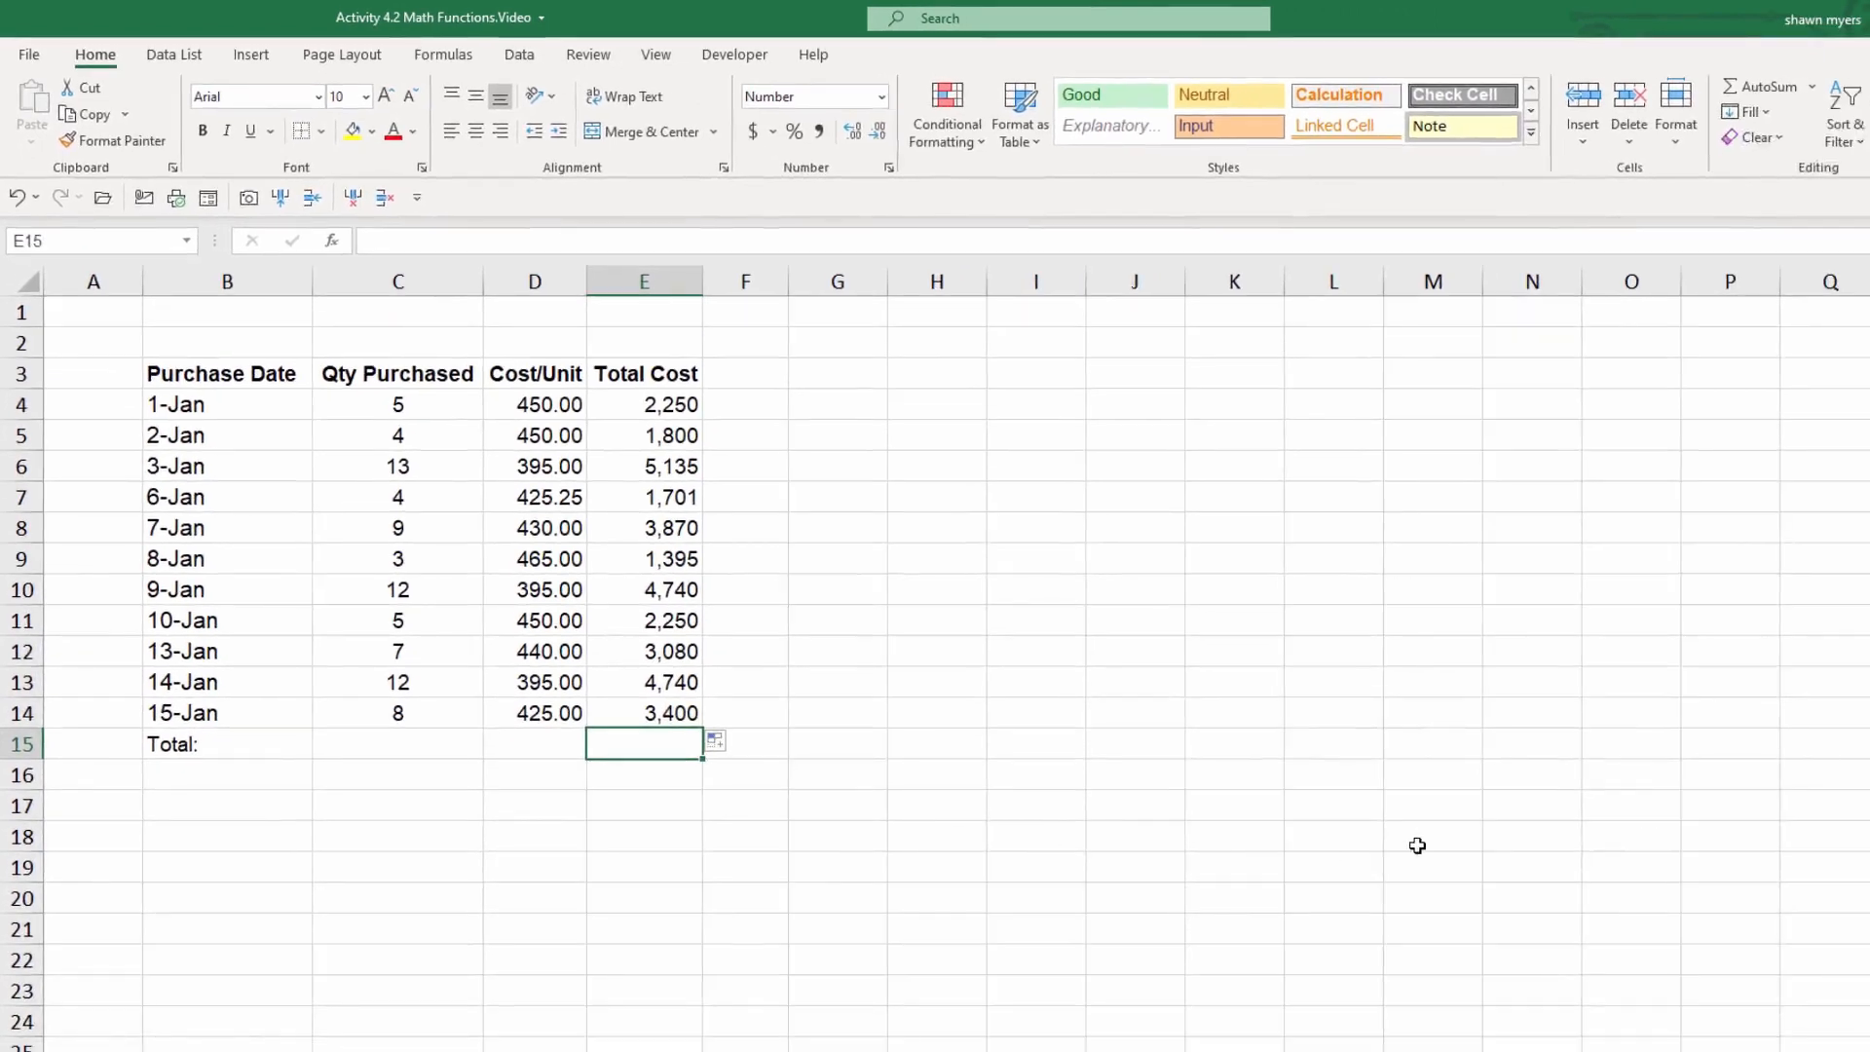
click(1750, 86)
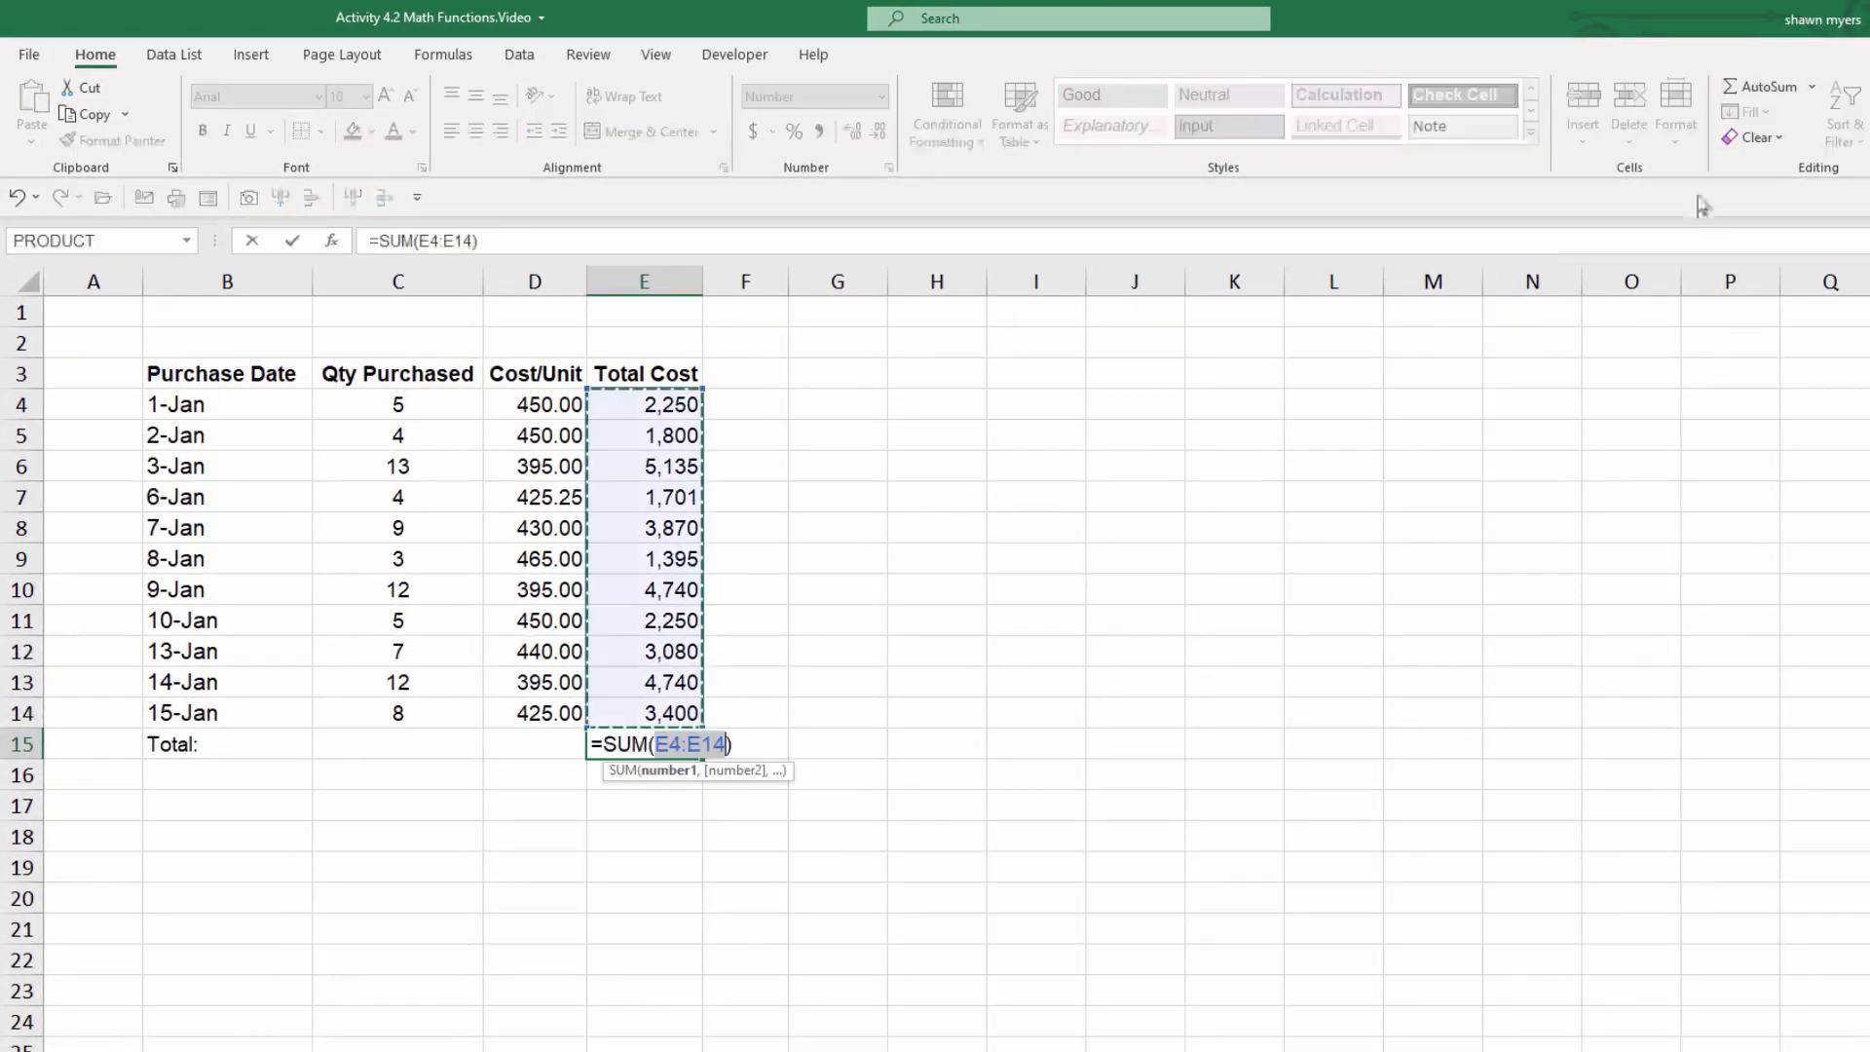
key(Return)
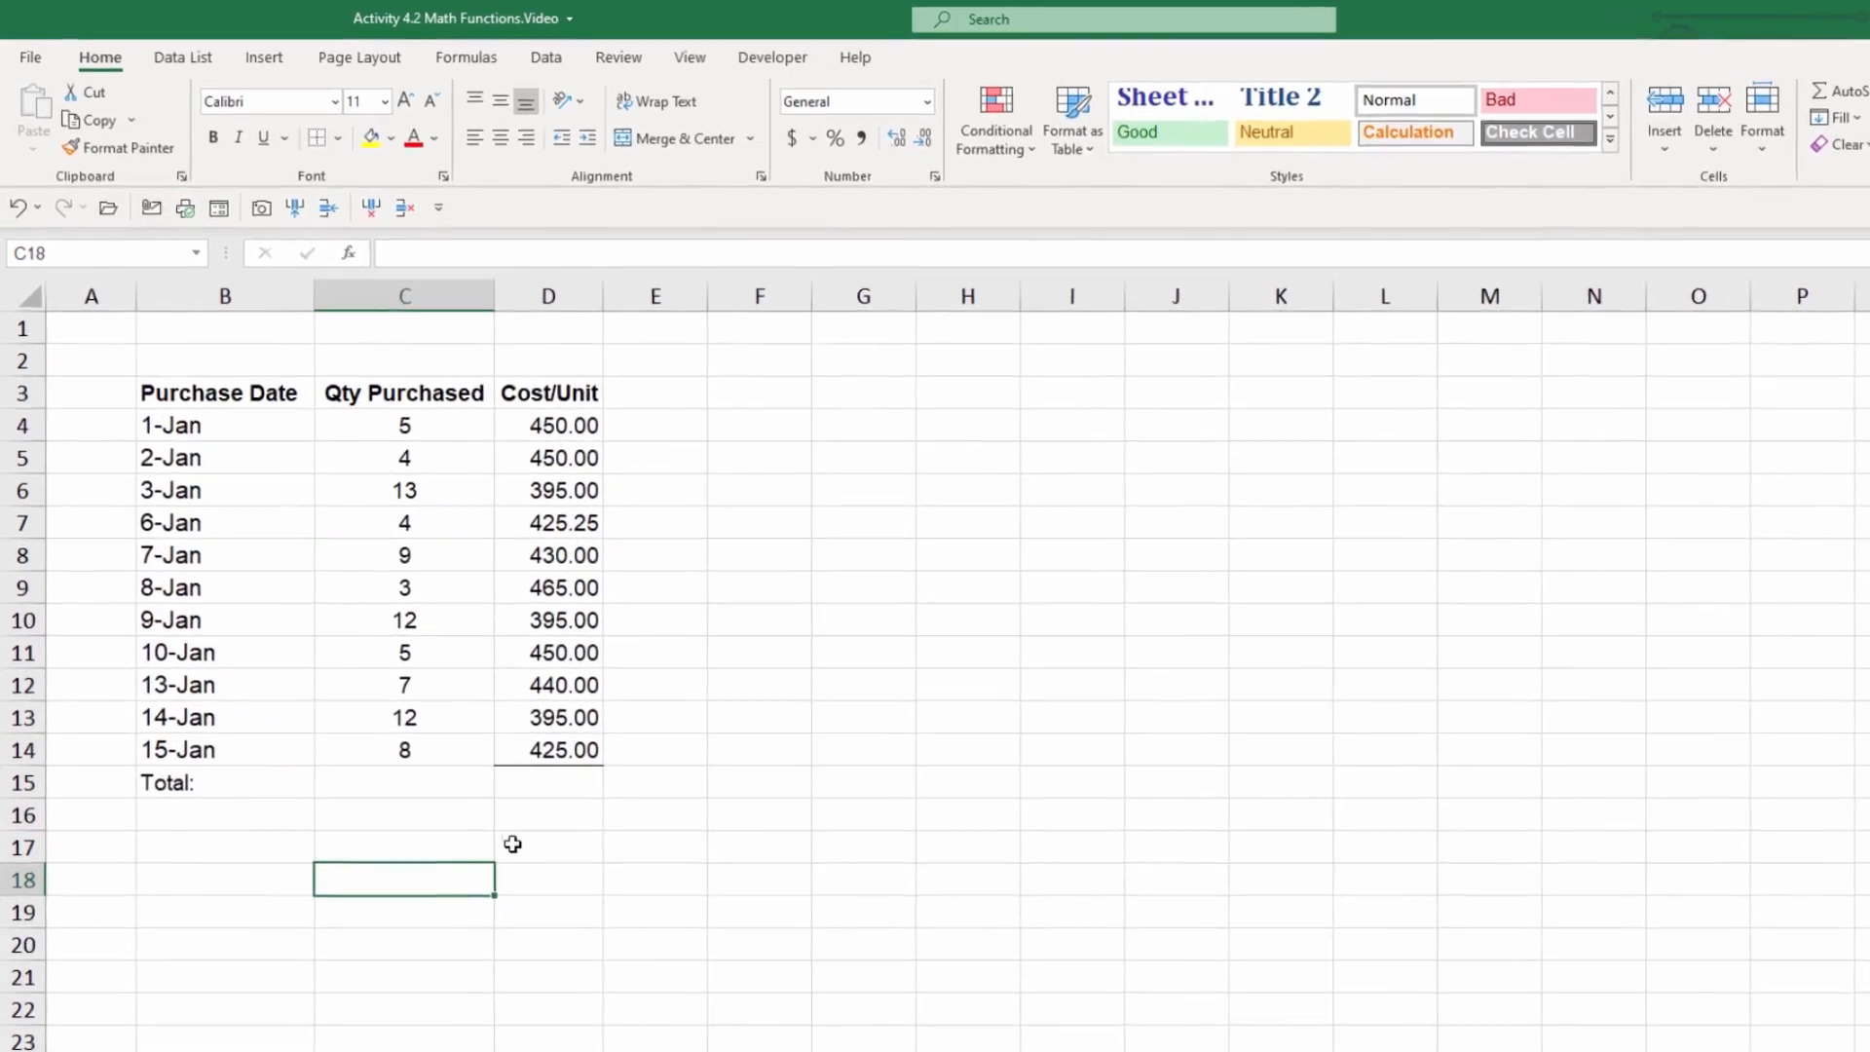
Step: On the SUMPRODUCT sheet, enter =SUMPRODUCT(C4:C14,D4:D14) in D15 to total quantity times unit cost
click(561, 782)
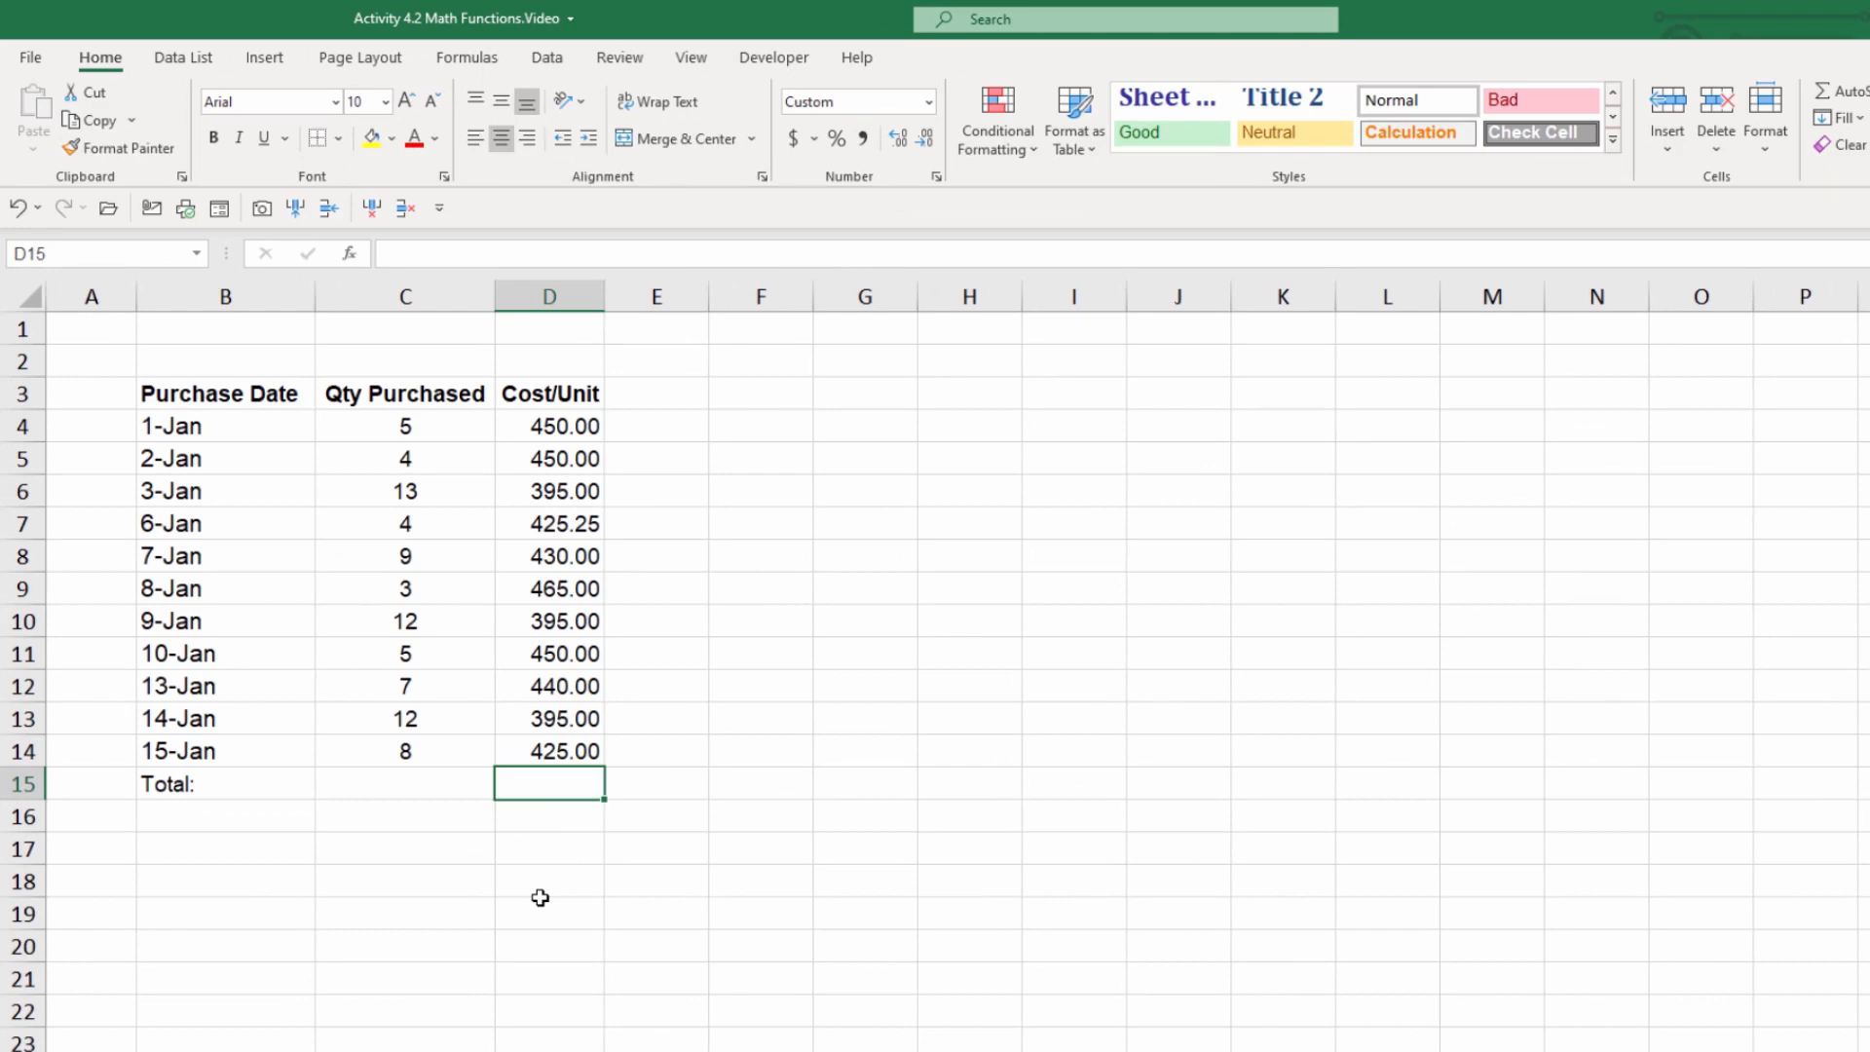
text(=sump)
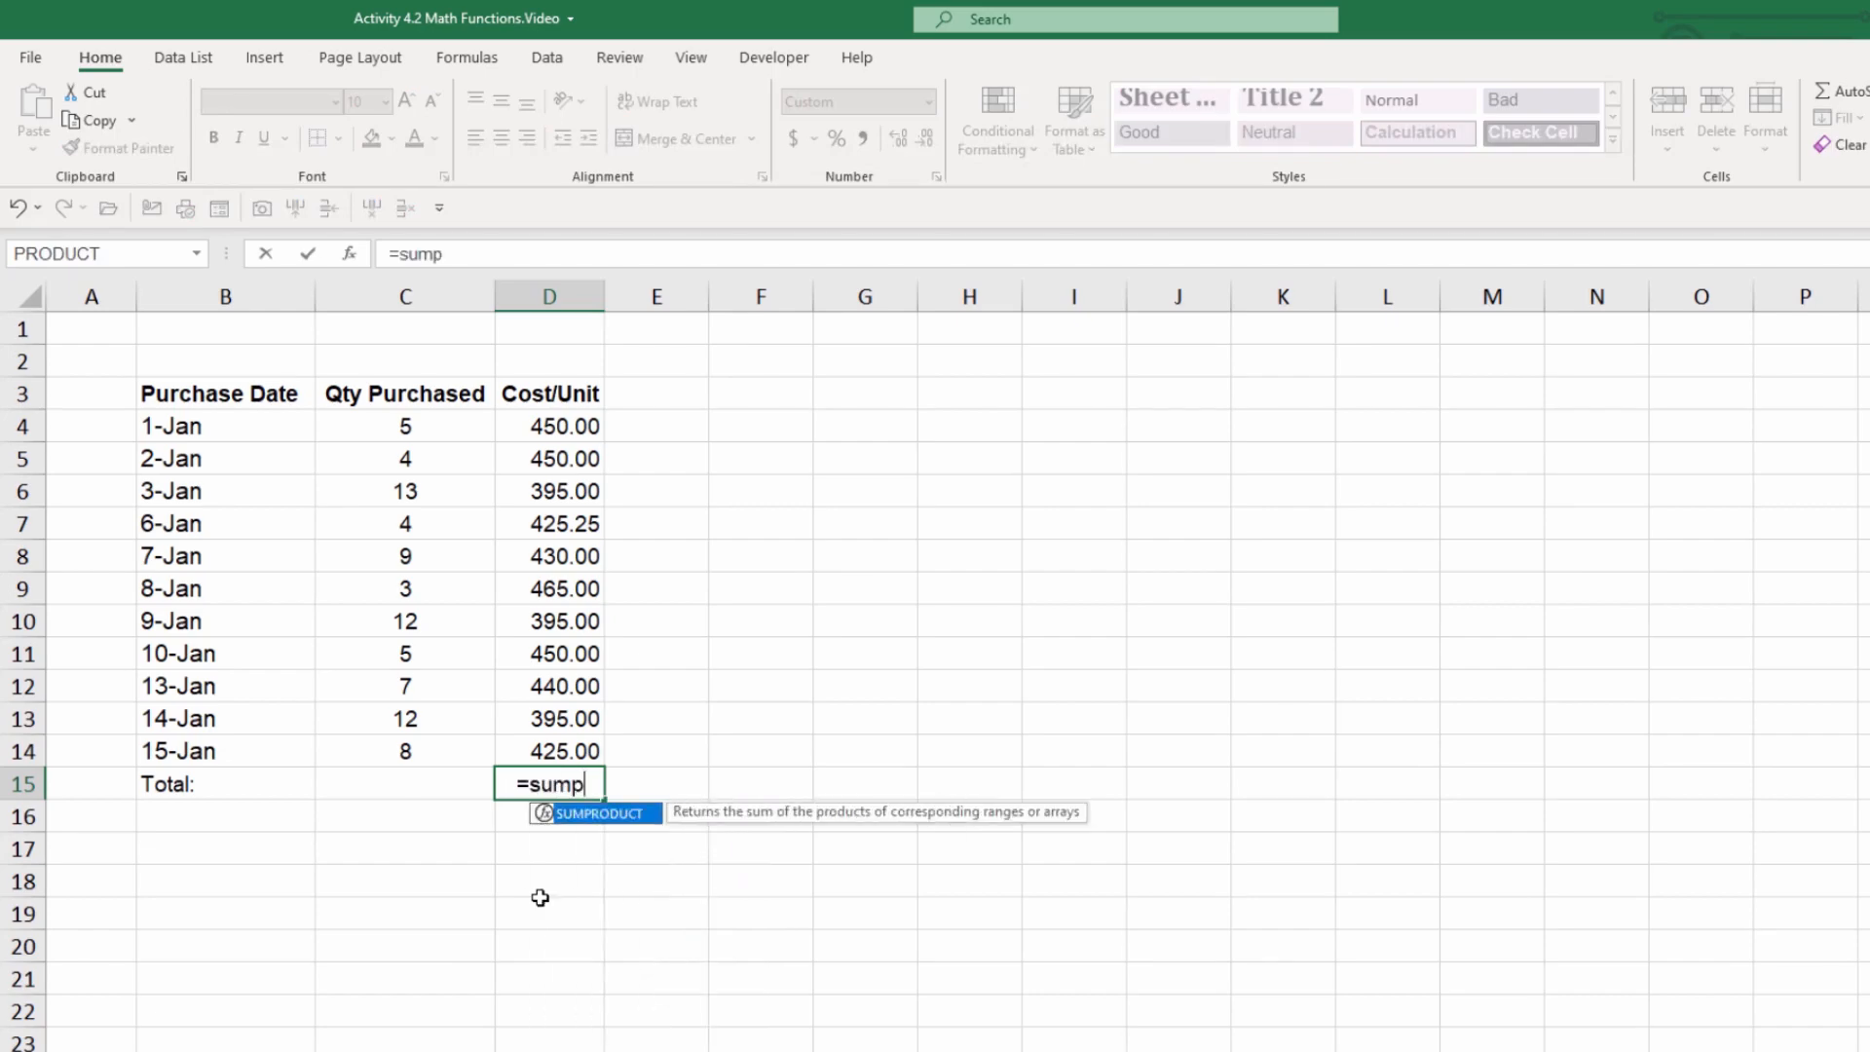
key(Tab)
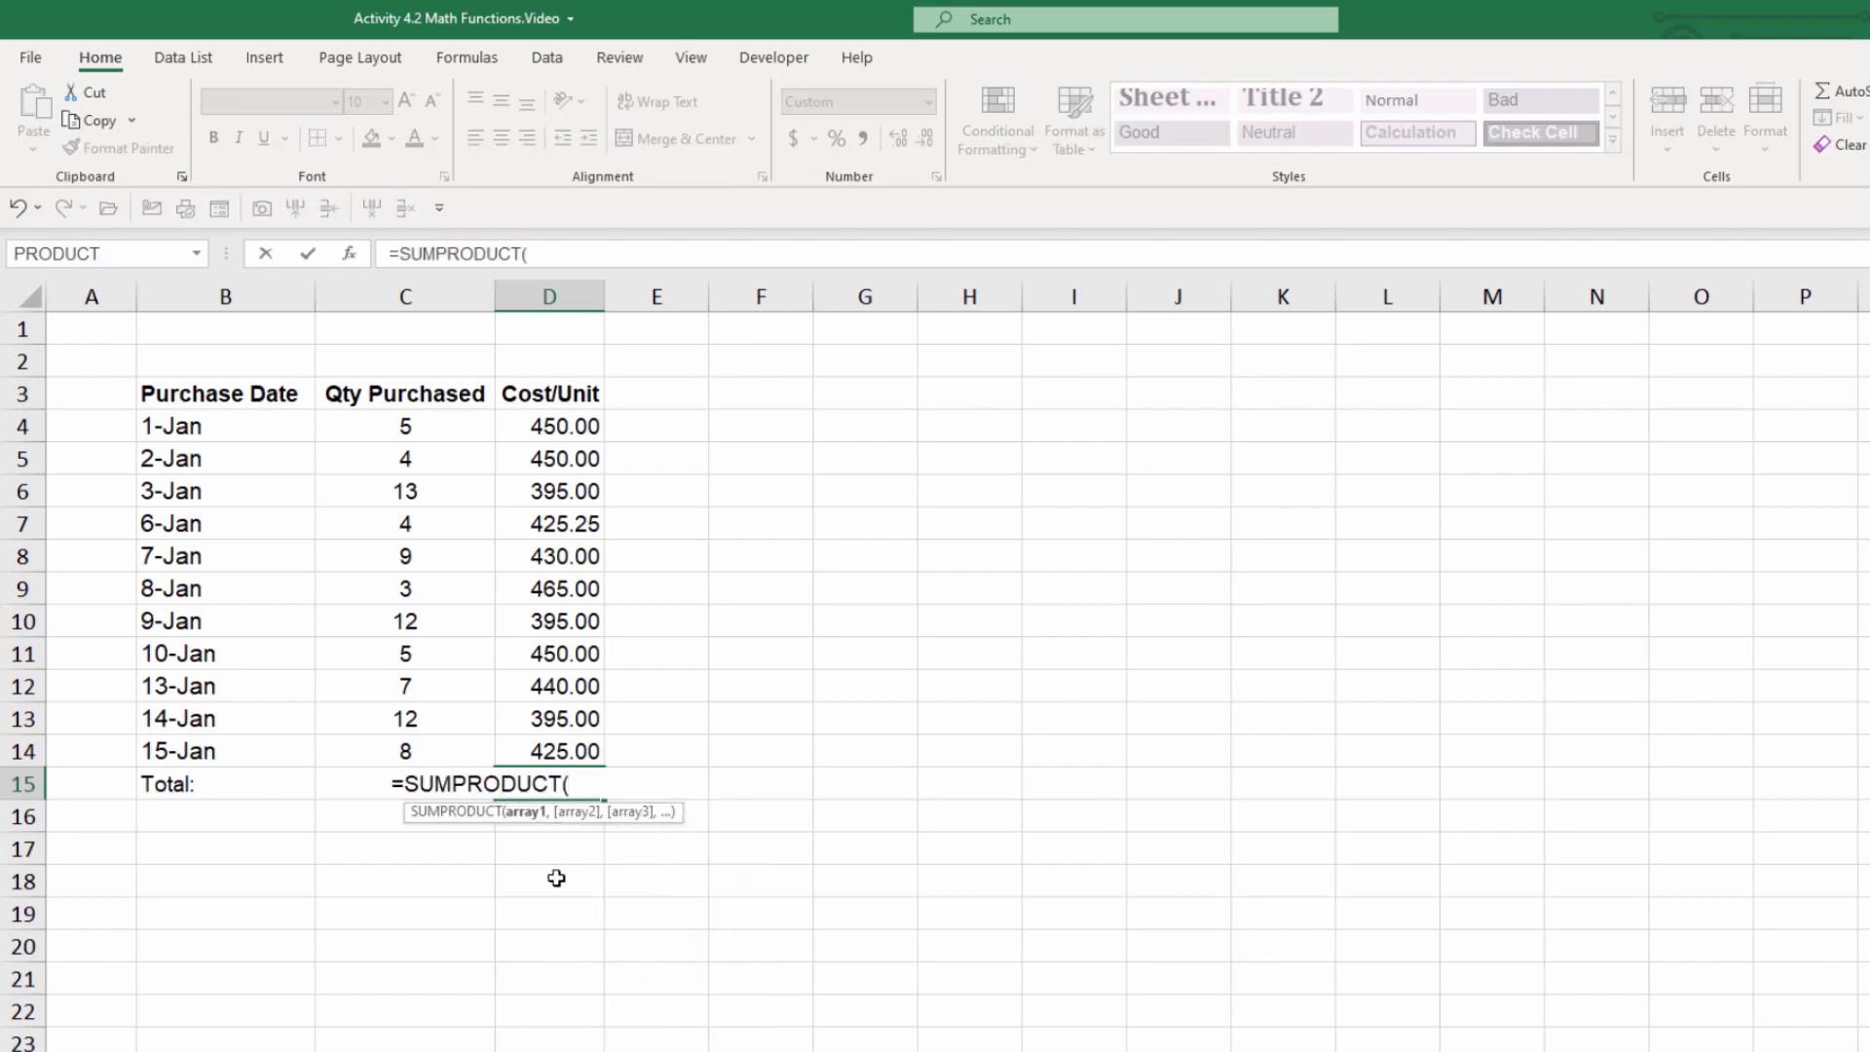
drag(481, 451, 486, 822)
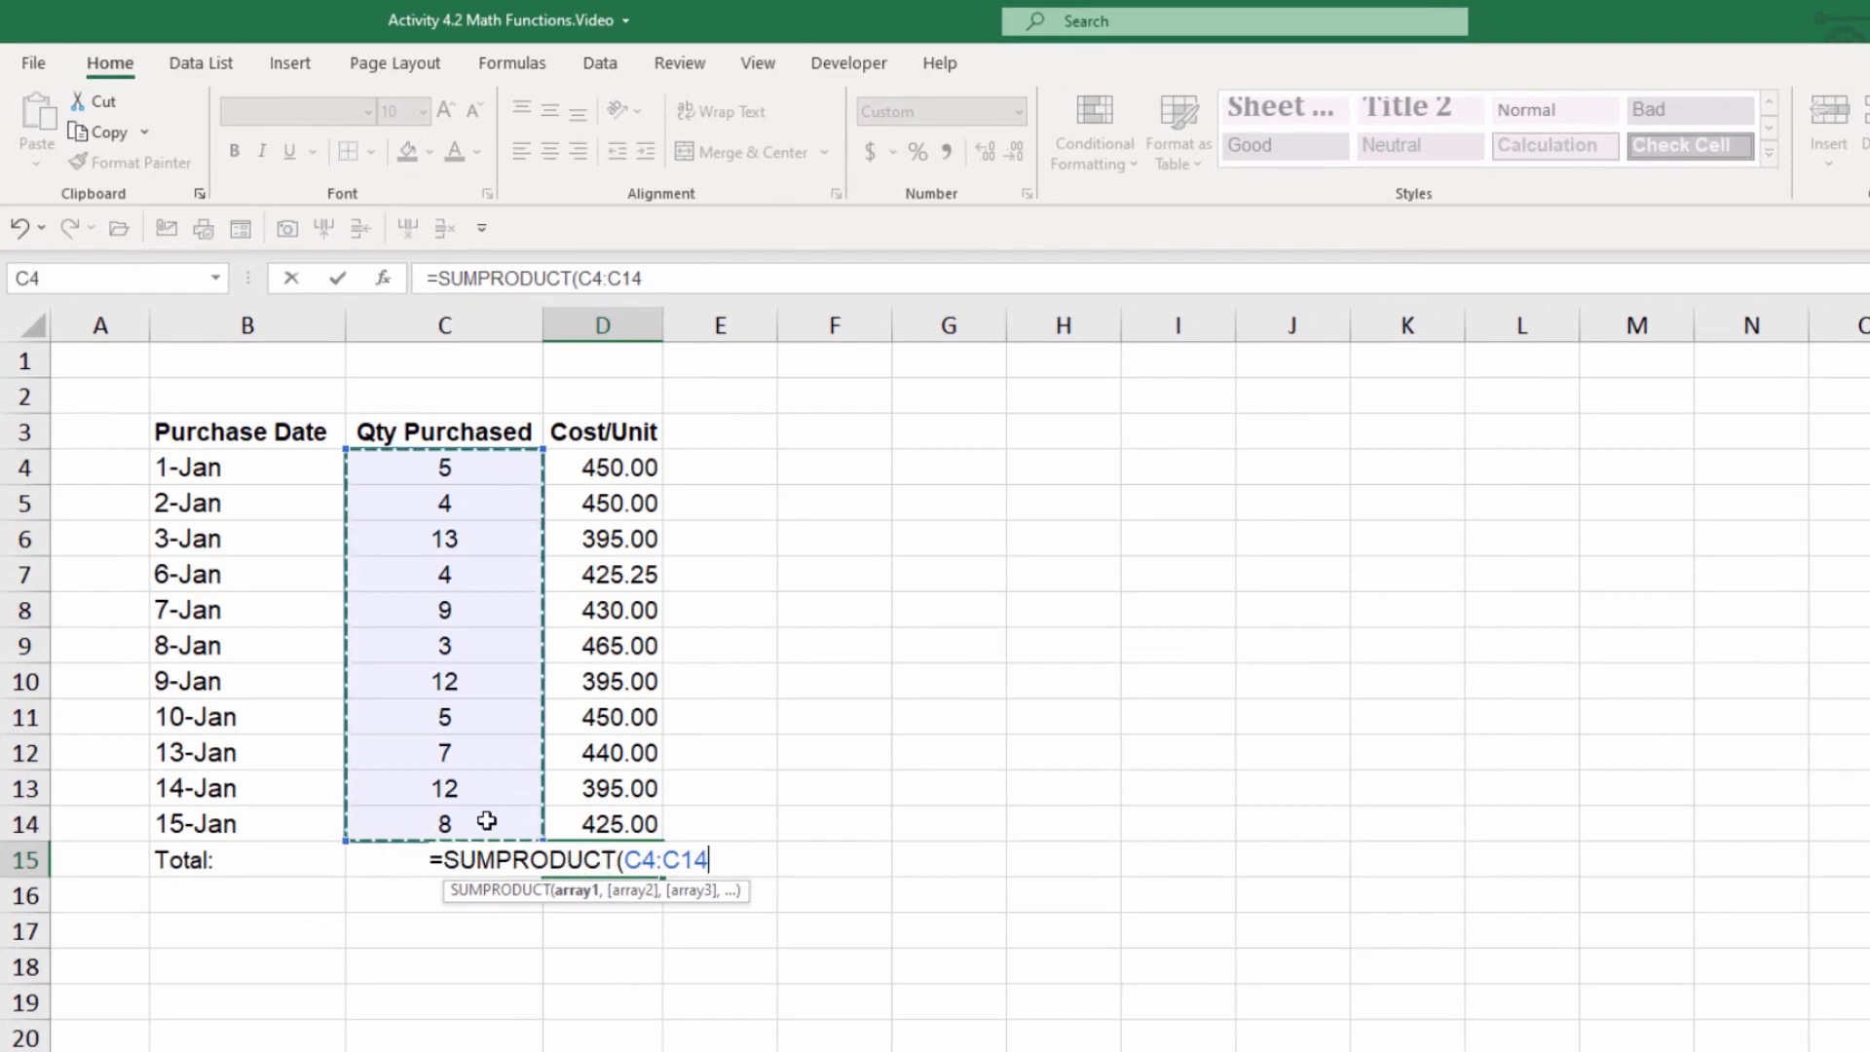
text(,)
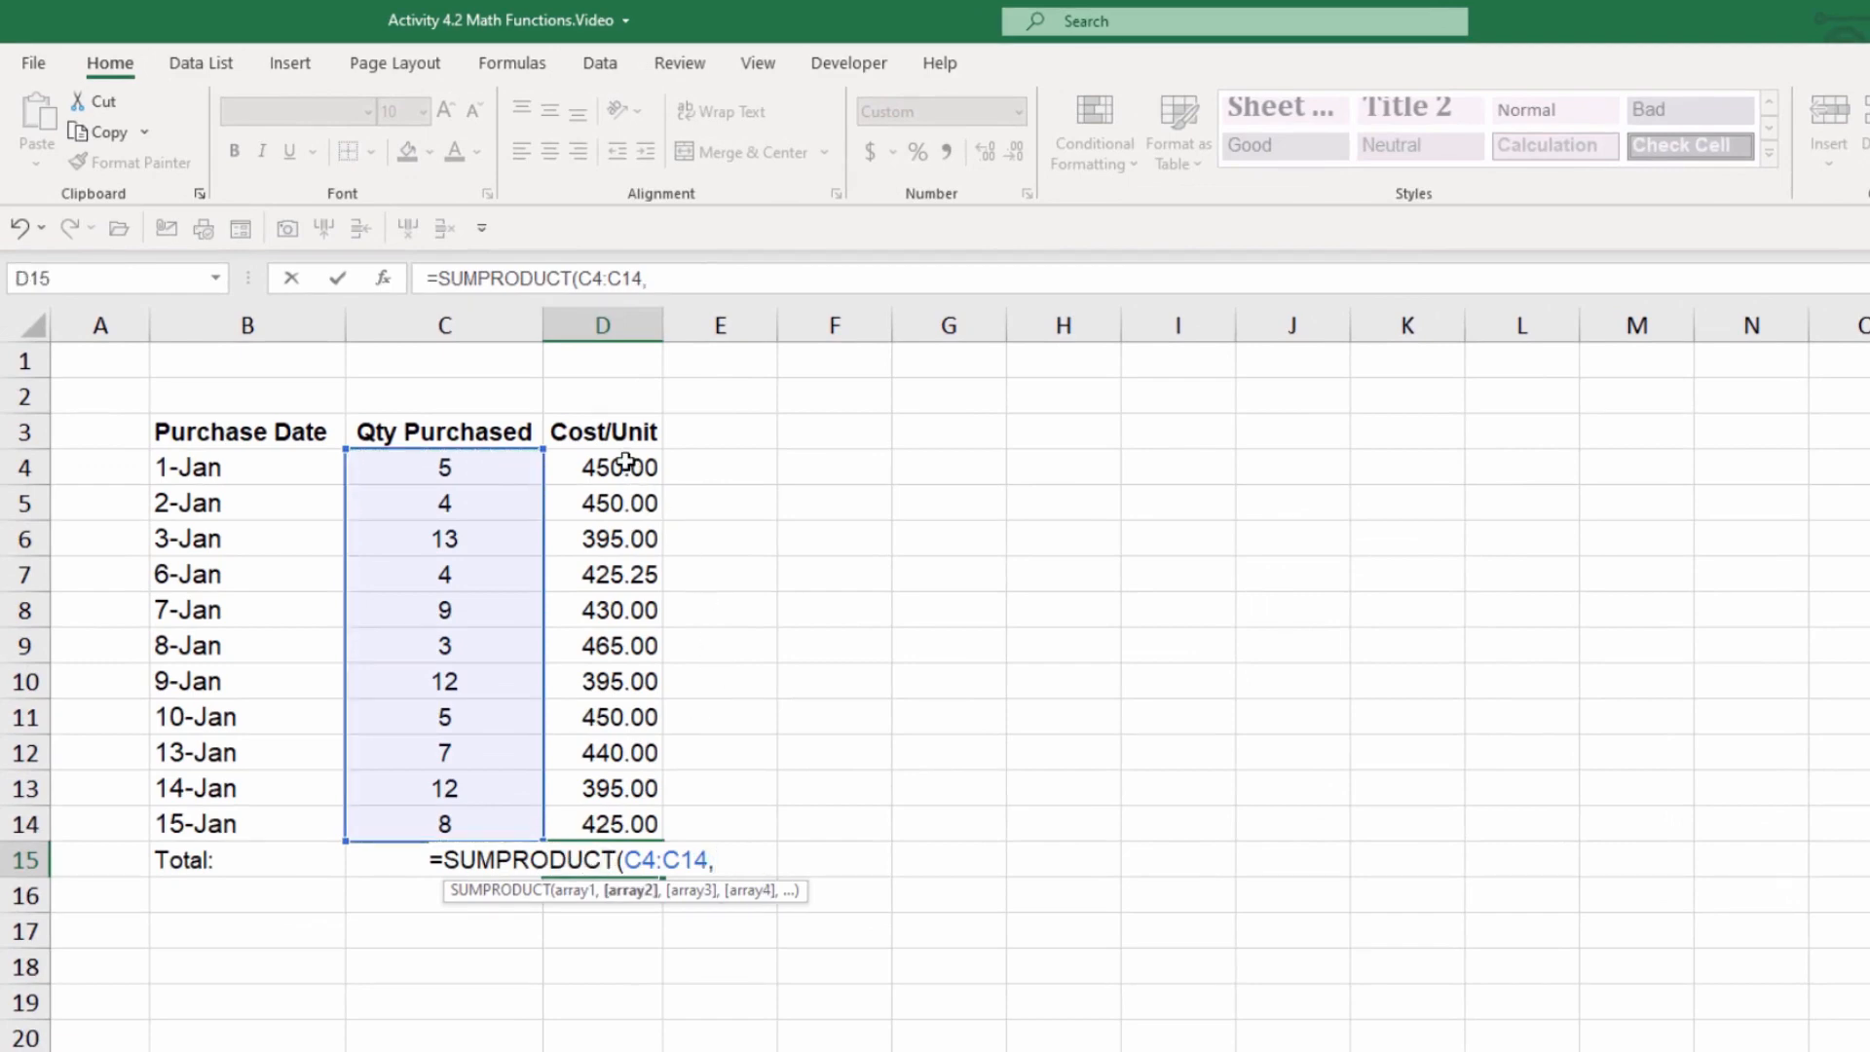
drag(625, 464, 616, 828)
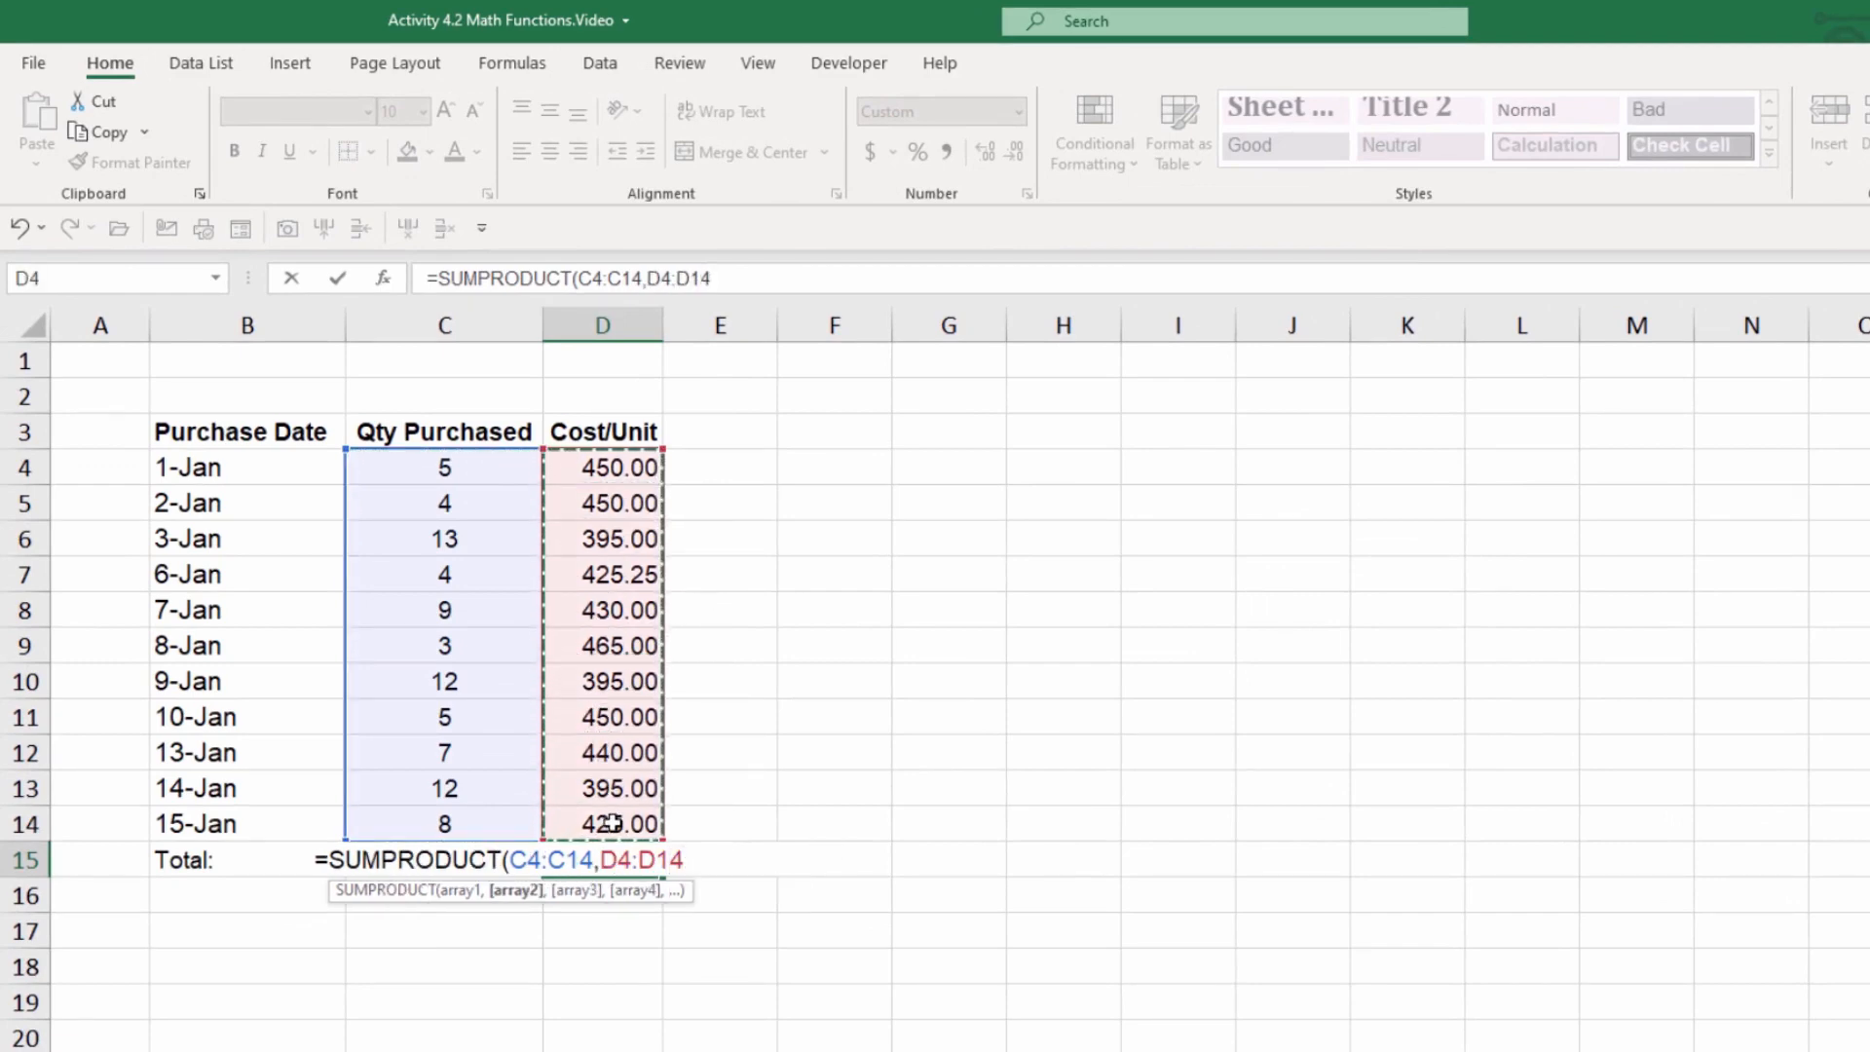
key(Return)
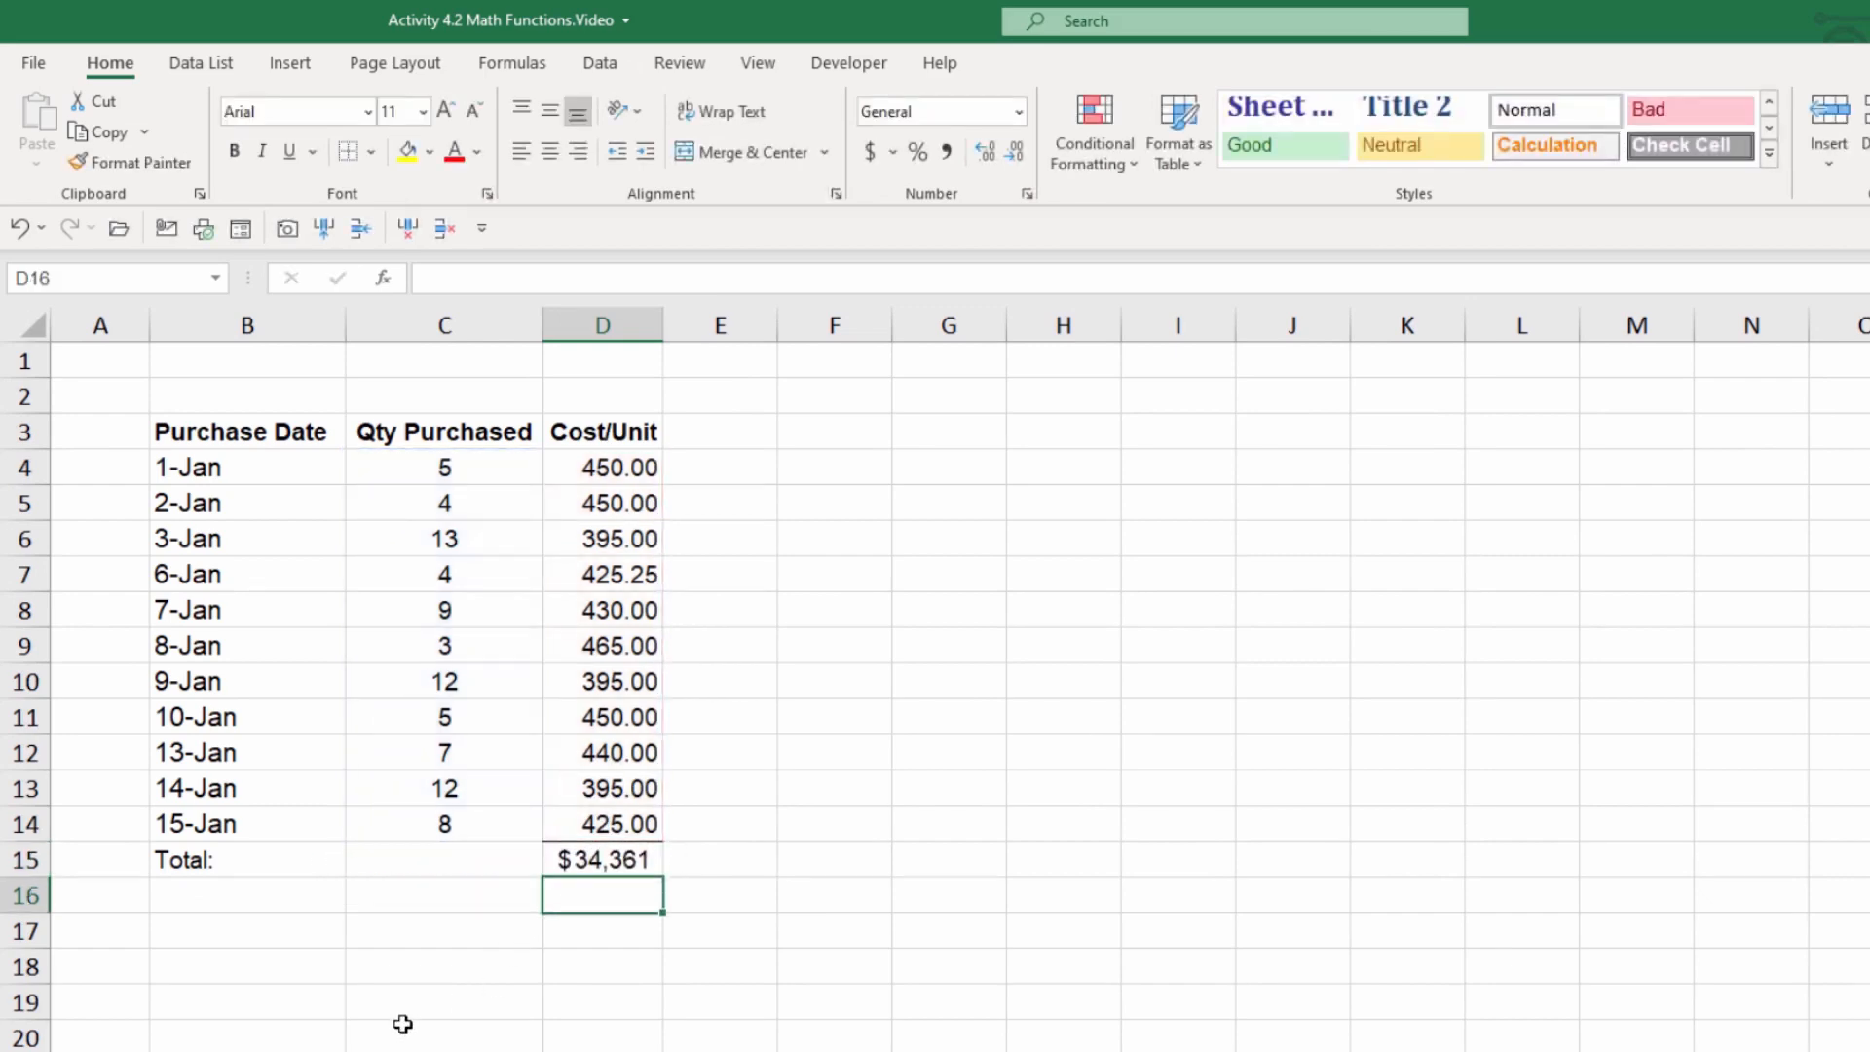